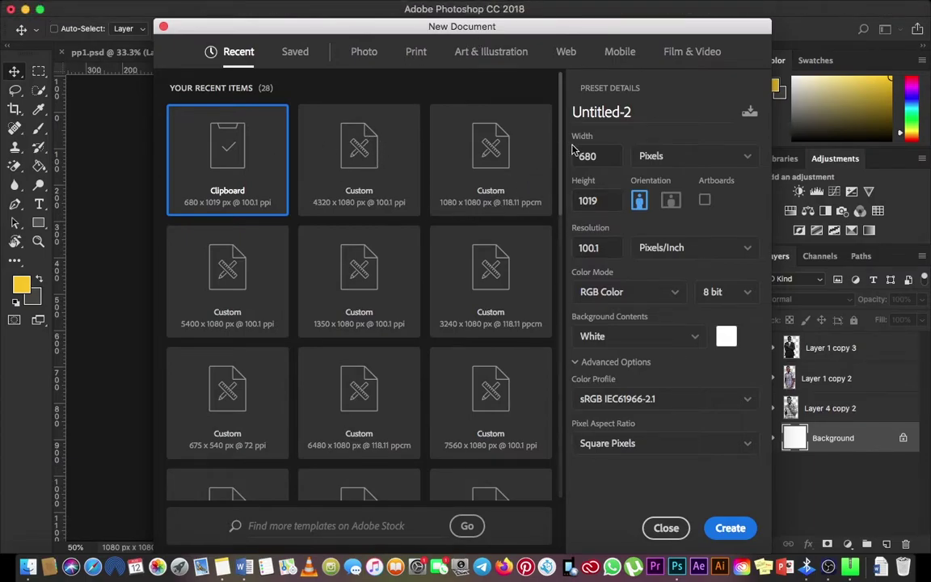
Create a new 4320 × 1080 px document from the 1080 × 1080 px preset at 118.11 pixels/centimeter
left_click(472, 172)
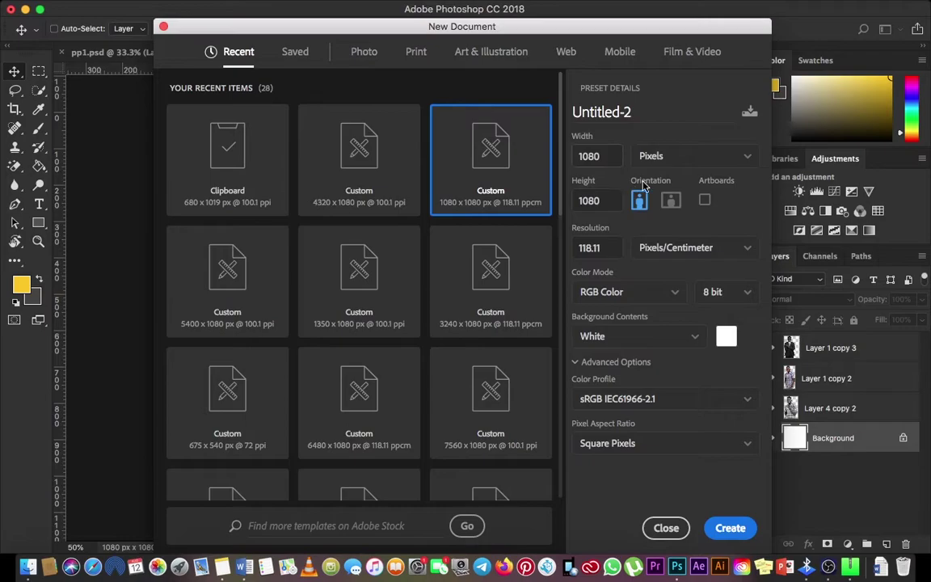
left_click_drag(602, 158, 568, 156)
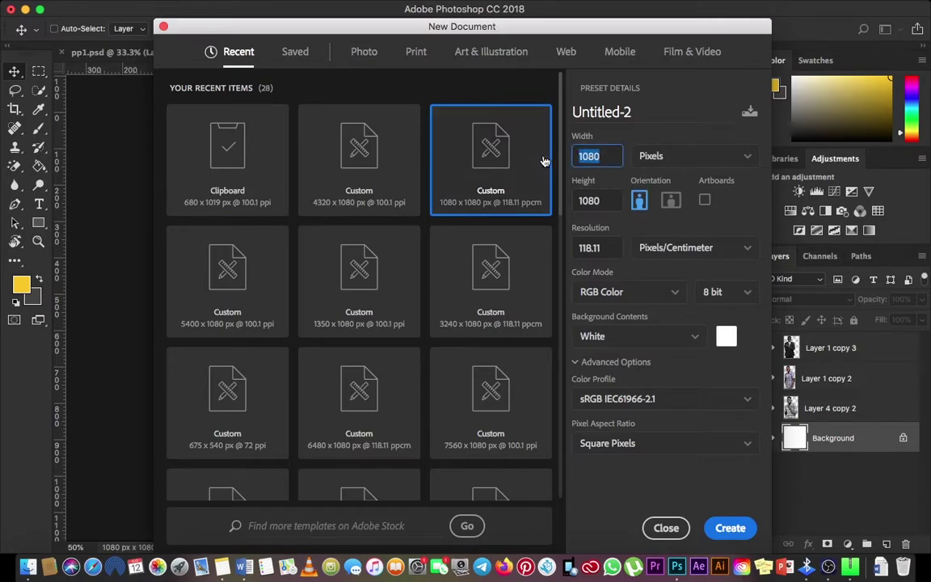
type("432")
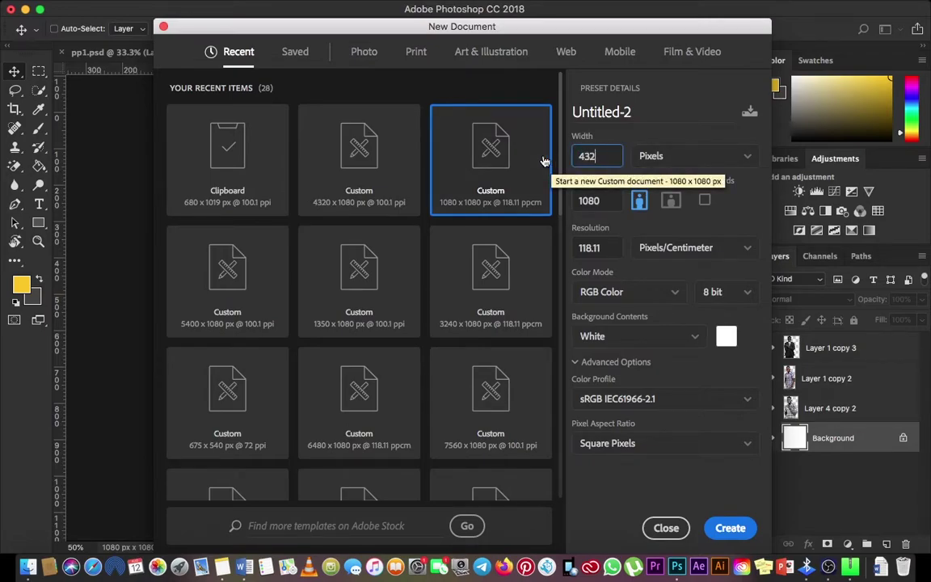
type("0")
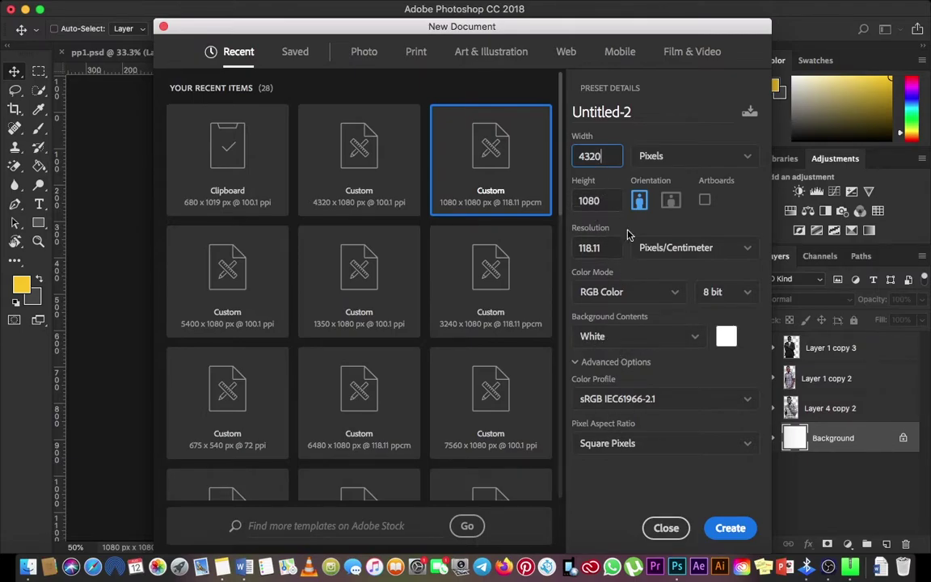
left_click(727, 527)
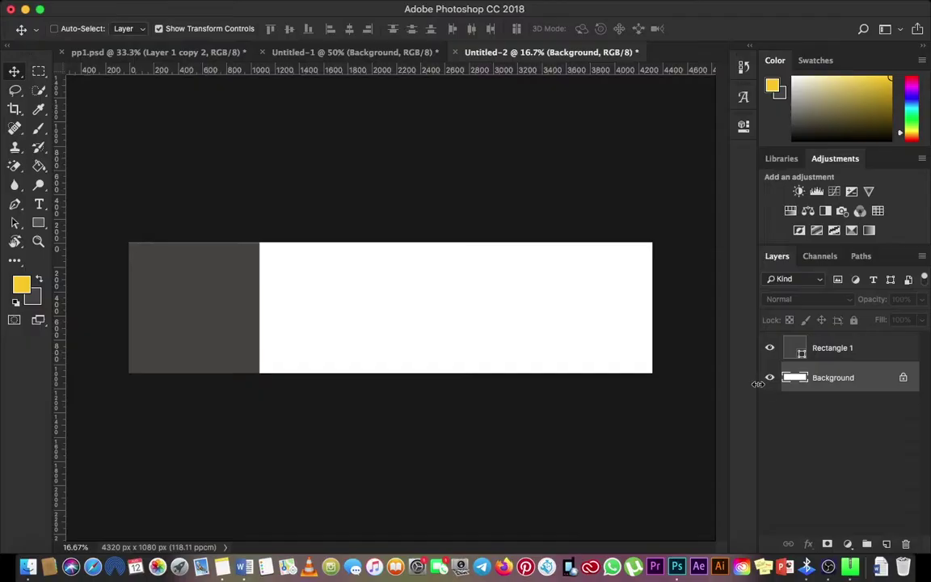
Add a new guide layout that divides the canvas into 4 columns
left_click(826, 350)
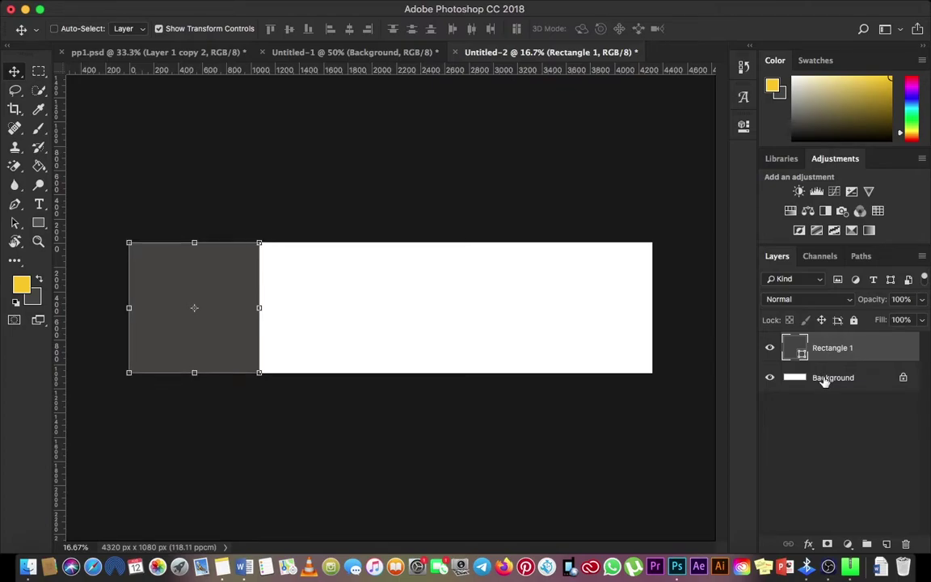
left_click(825, 379)
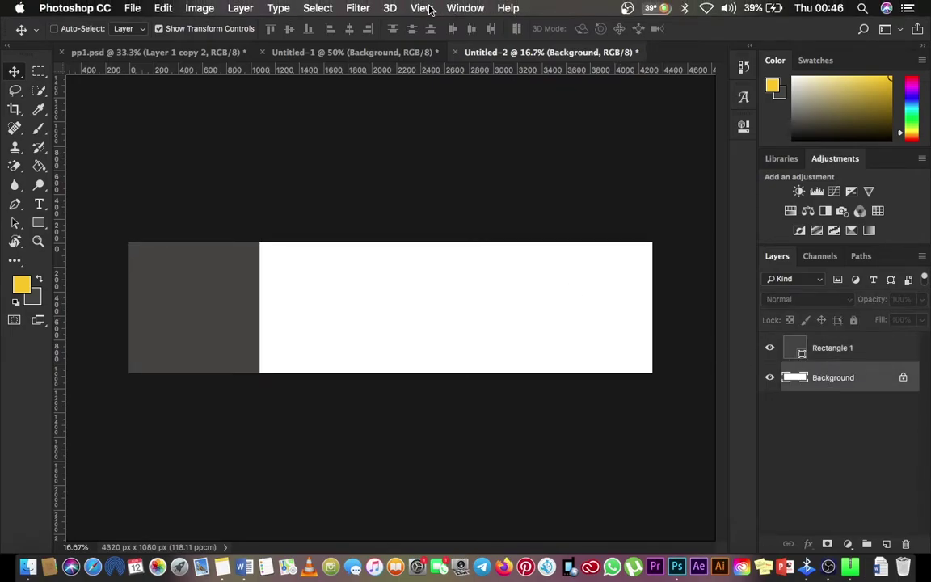
left_click(429, 8)
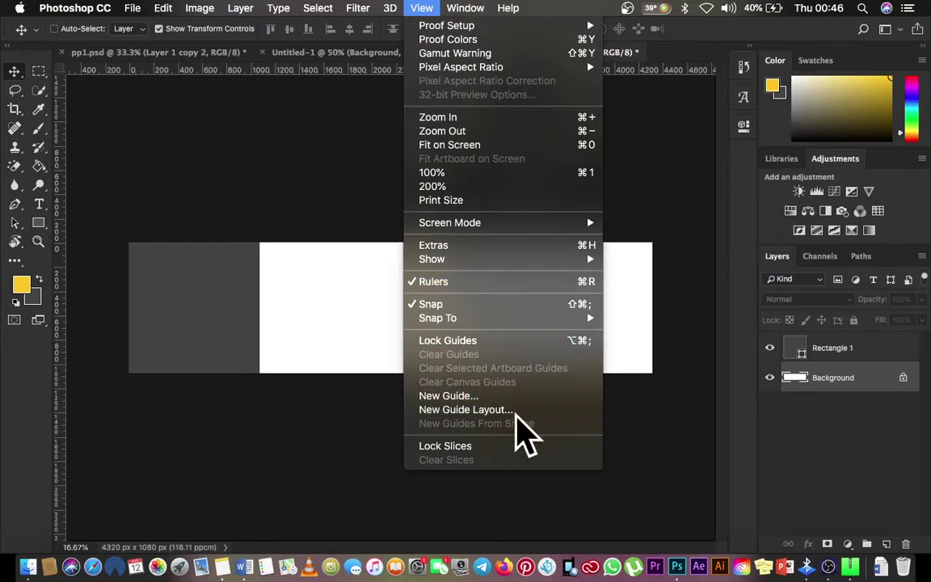
left_click(473, 412)
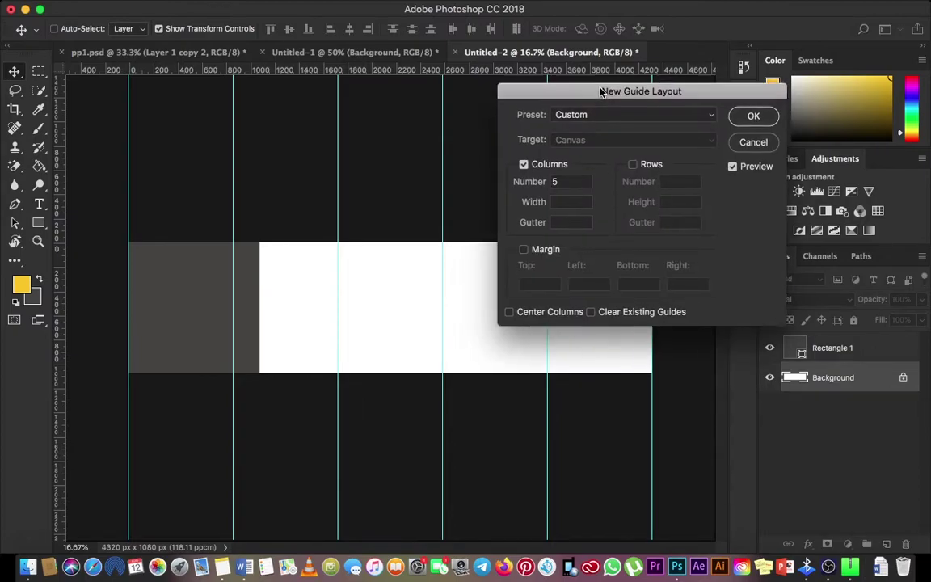
left_click_drag(603, 91, 607, 86)
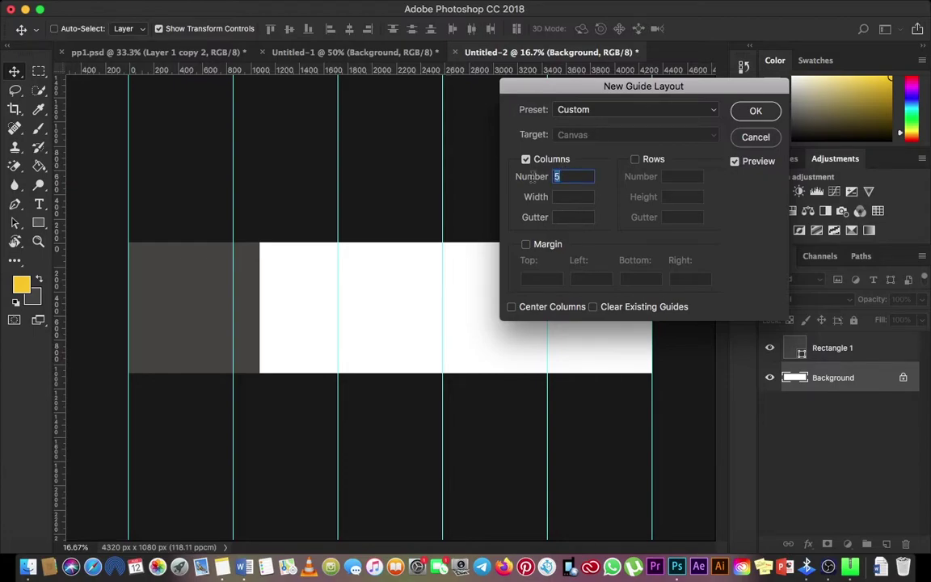
type("4")
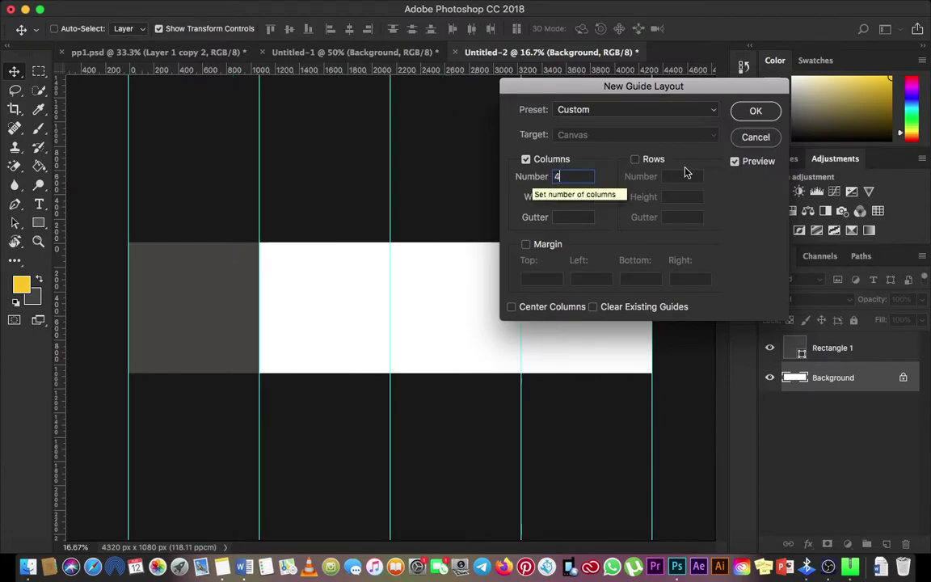
left_click(753, 111)
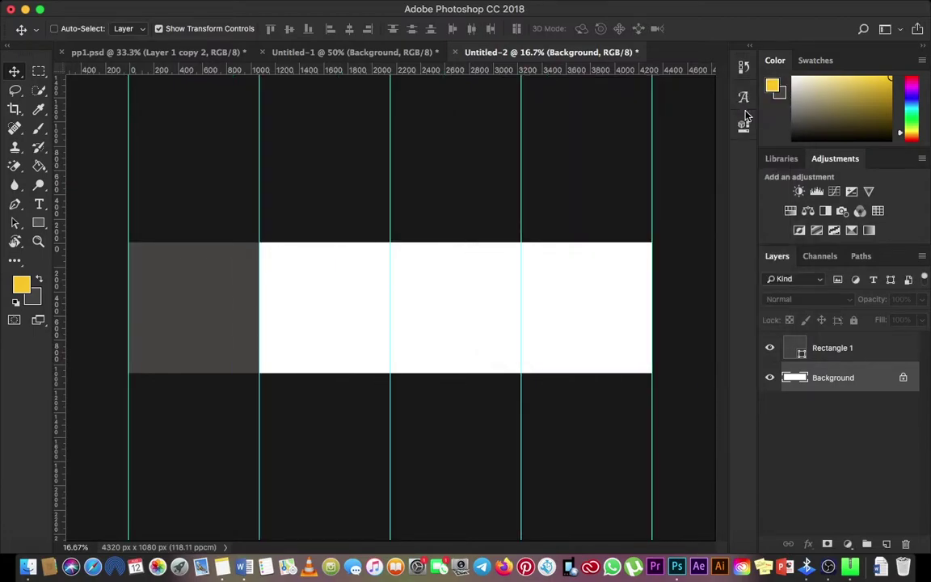
Rename the Rectangle 1 layer as 1
left_click(826, 353)
double_click(819, 347)
type("1")
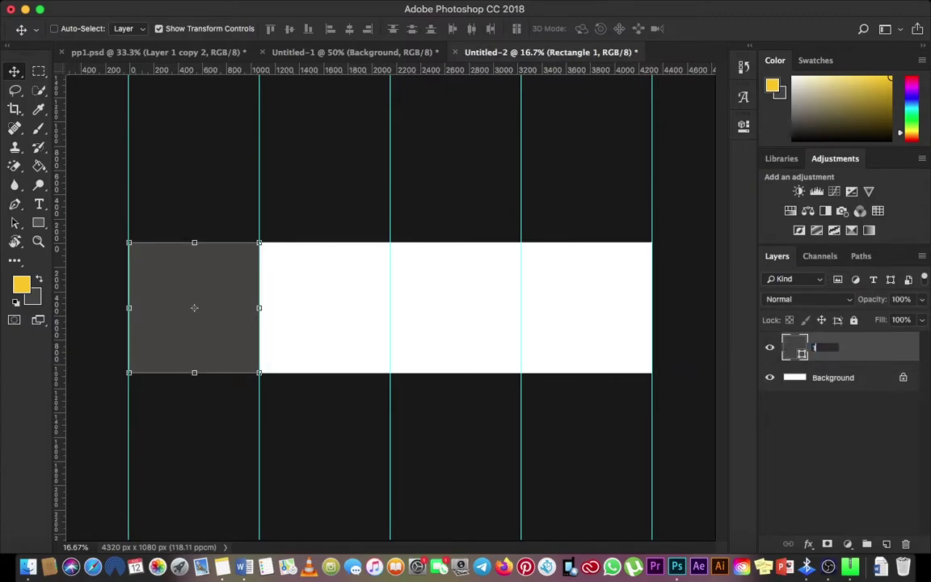
key("Return")
Duplicate square 1 into the second column as a layer named 2, and hide layer 1
left_click_drag(248, 277, 339, 275)
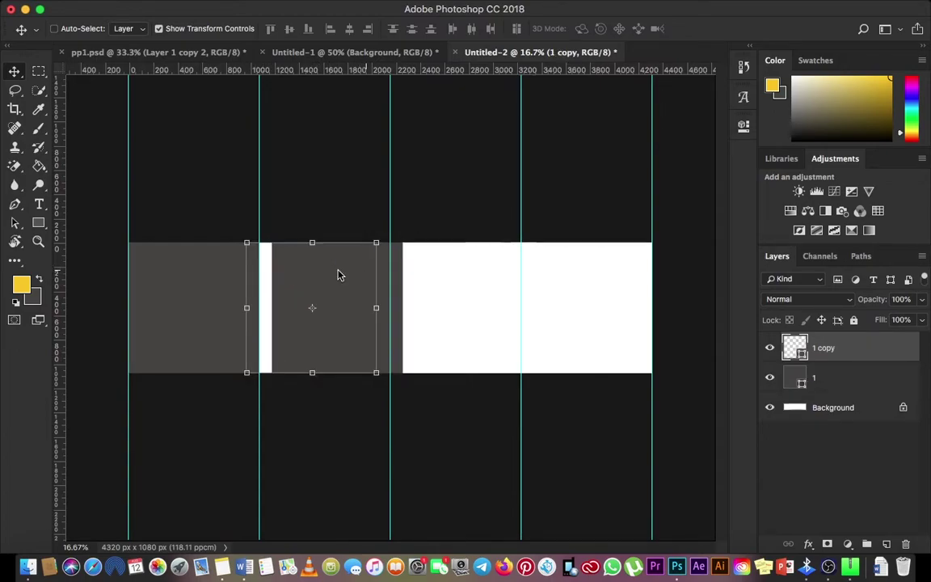
double_click(824, 349)
type("2")
key("Return")
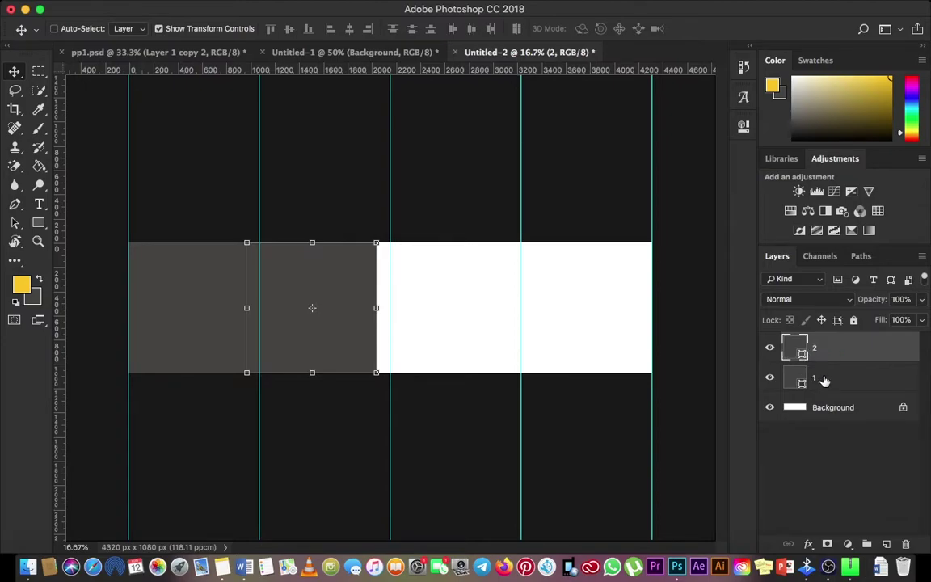
left_click(770, 378)
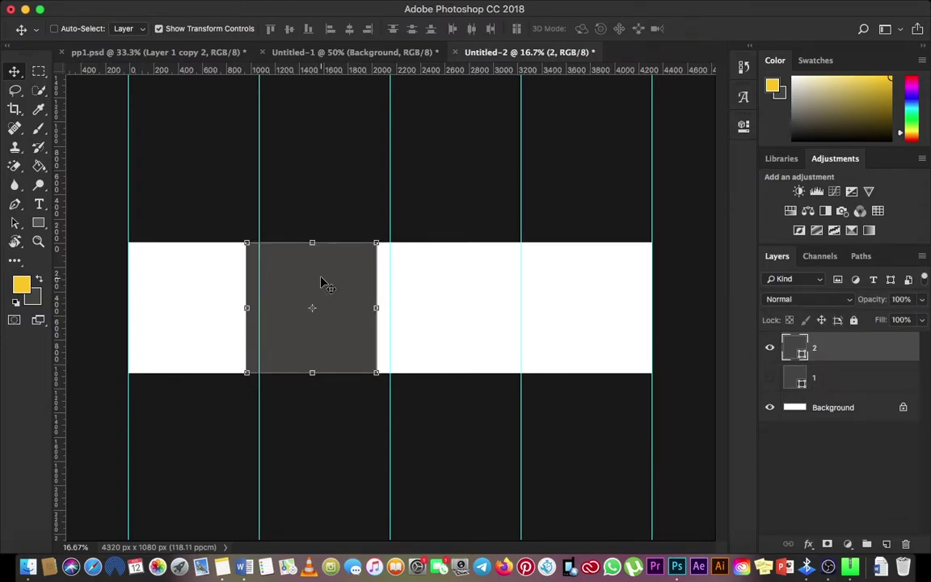
left_click_drag(321, 283, 464, 267)
Duplicate square 2 into the third column and rename the copy as 3
key("ctrl+j")
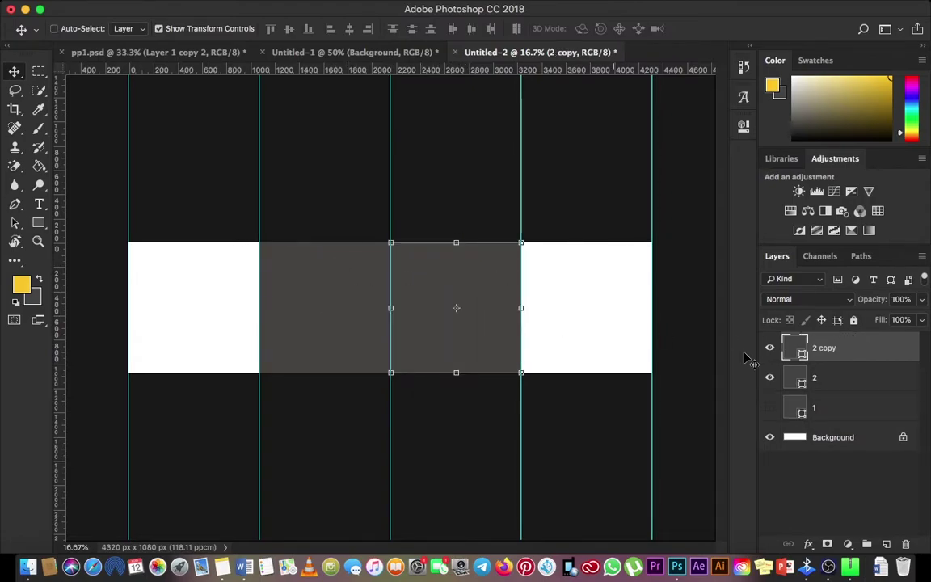
double_click(825, 348)
type("3")
key("Return")
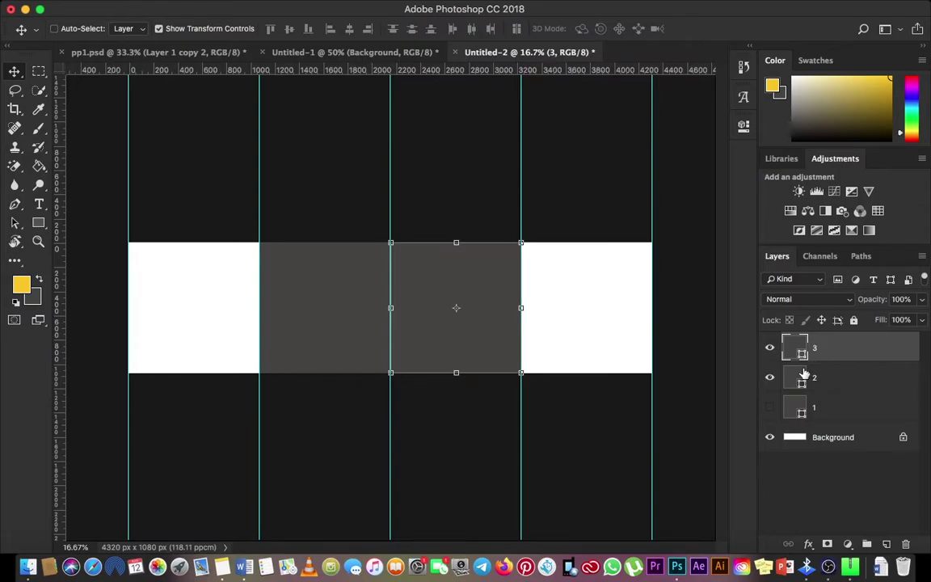
Duplicate square 3 into the fourth column and rename the copy as 4
key("ctrl+j")
left_click_drag(477, 274, 608, 282)
double_click(825, 348)
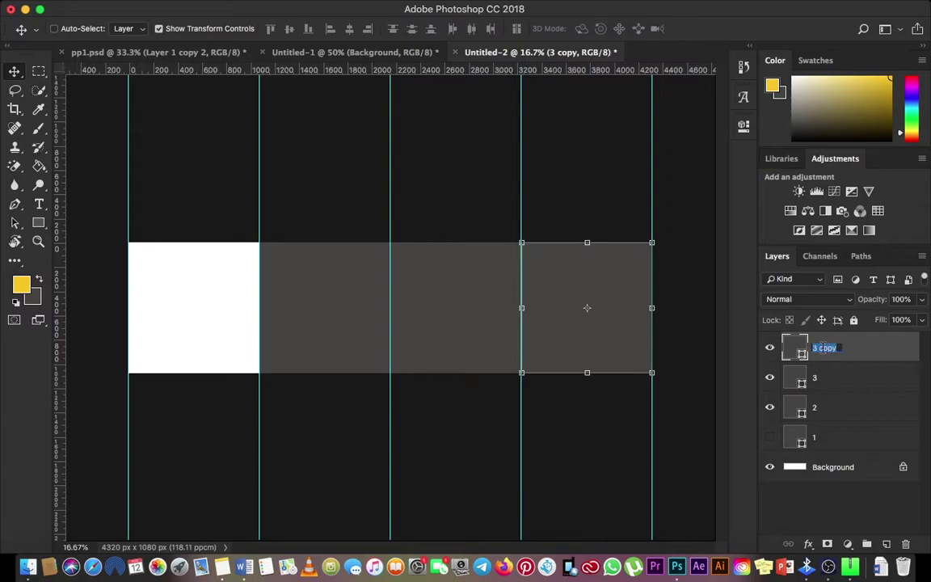
type("4")
key("Return")
Show layer 1 and hide layers 2, 3 and 4
left_click(804, 436)
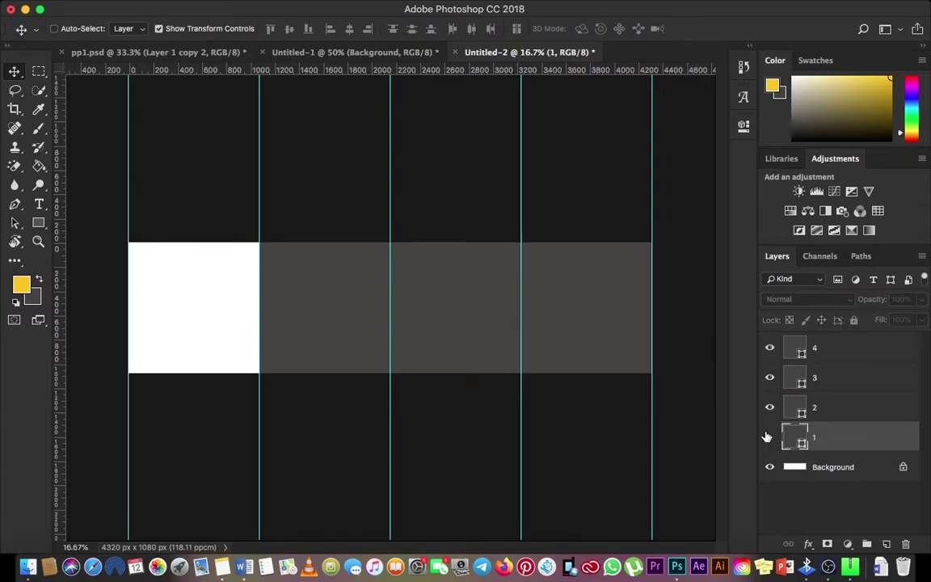
left_click(770, 436)
left_click(769, 407)
left_click(770, 377)
left_click(769, 349)
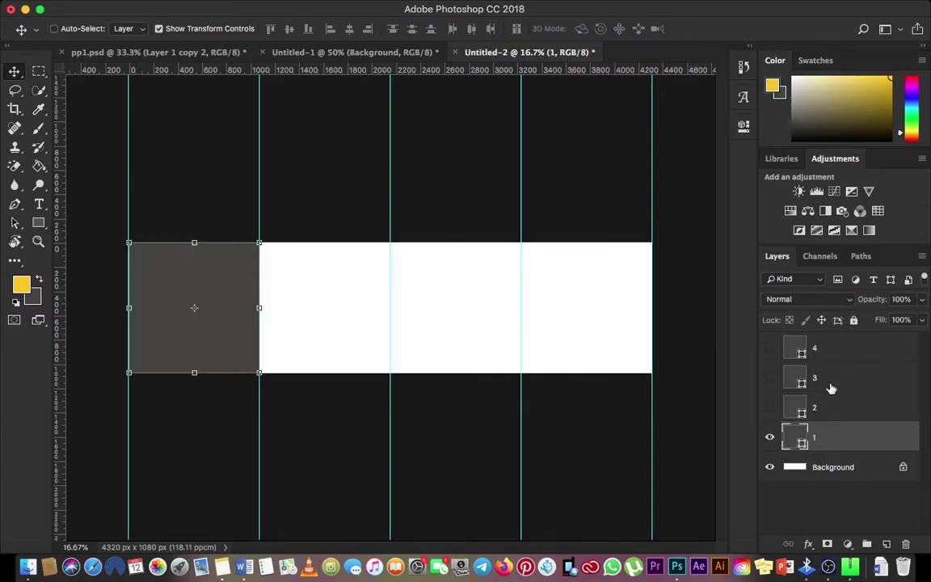
Change the fill of the square on layer 2 to red
left_click(824, 408)
left_click(38, 222)
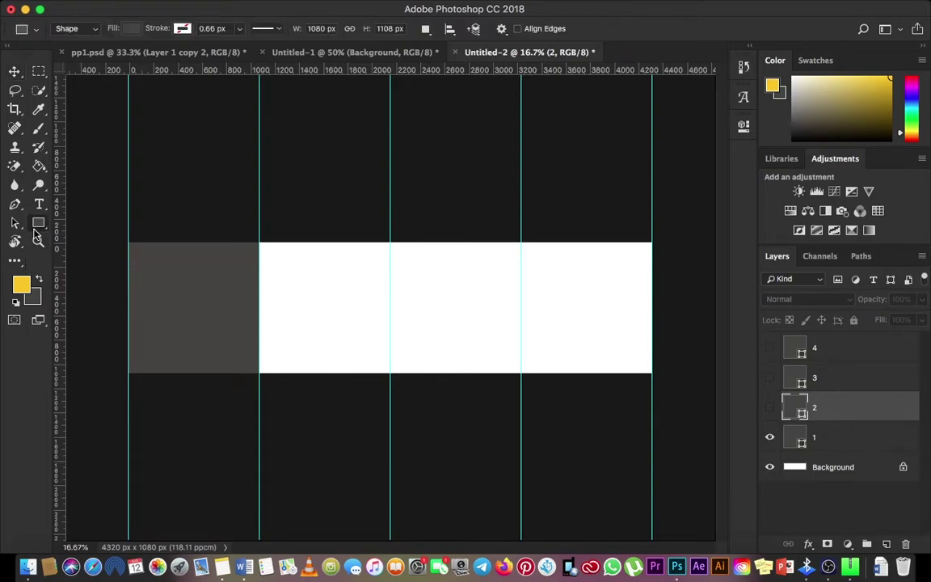
left_click(128, 28)
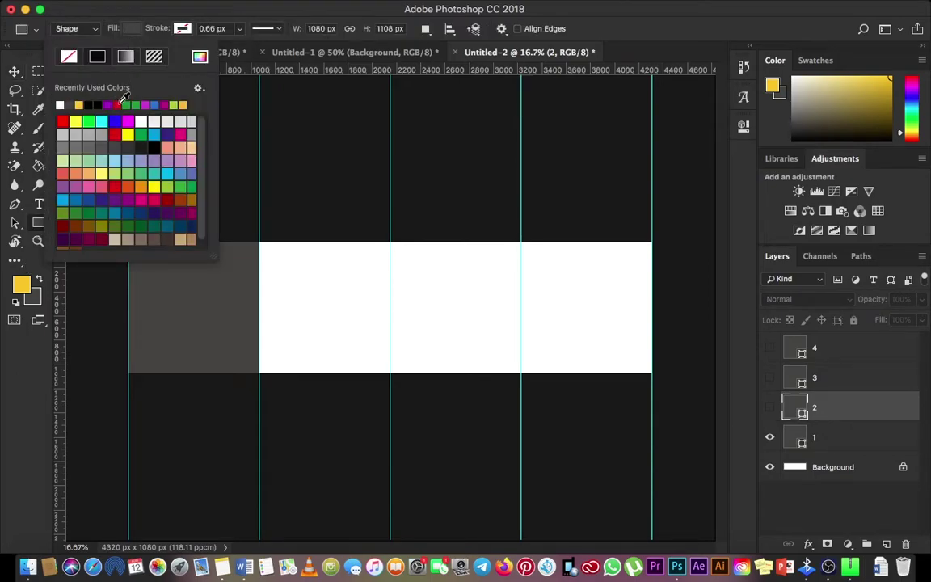
left_click(118, 104)
left_click(16, 73)
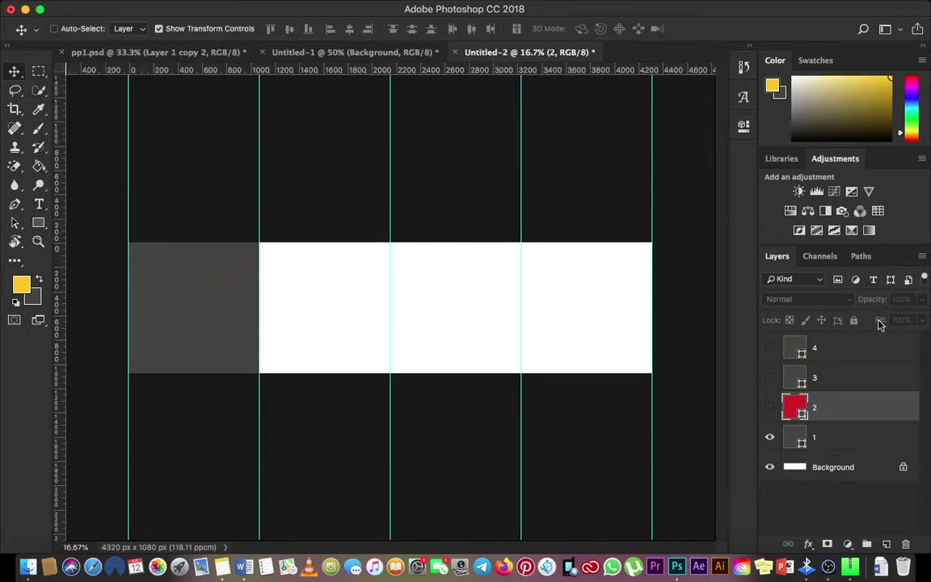
Change the fill of the square on layer 3 to blue
left_click(841, 385)
key("u")
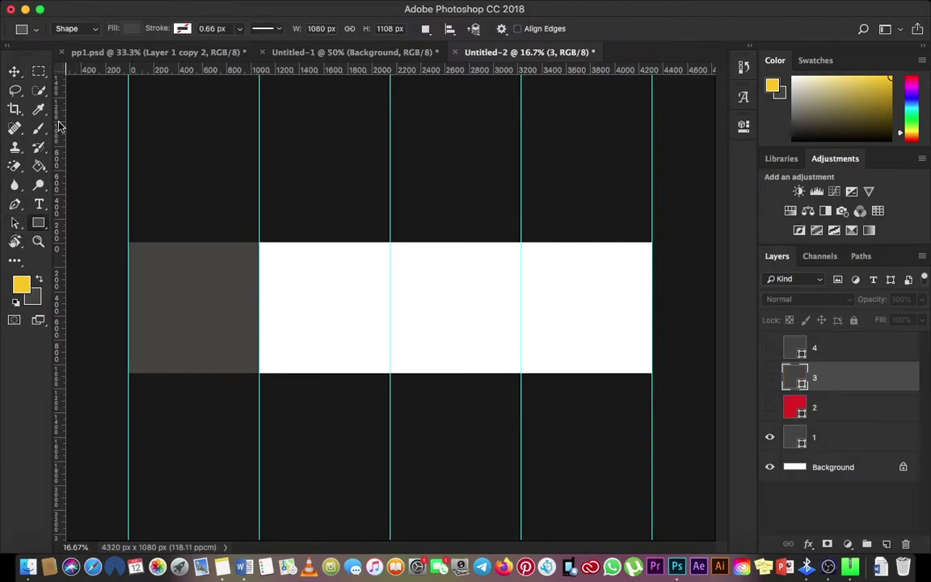
left_click(130, 29)
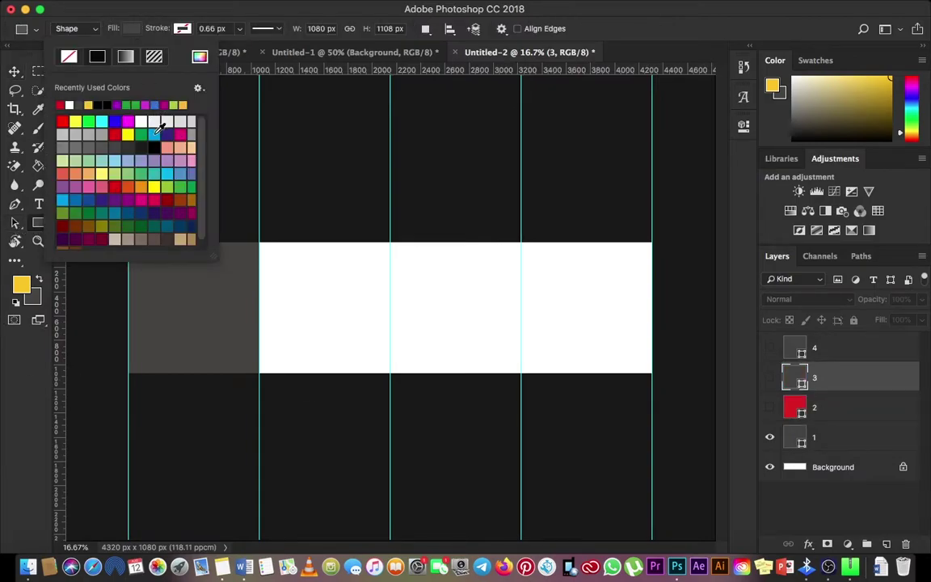
left_click(155, 132)
left_click(15, 89)
Change the fill of the square on layer 4 to cyan, and show layers 2, 3 and 4
left_click(838, 349)
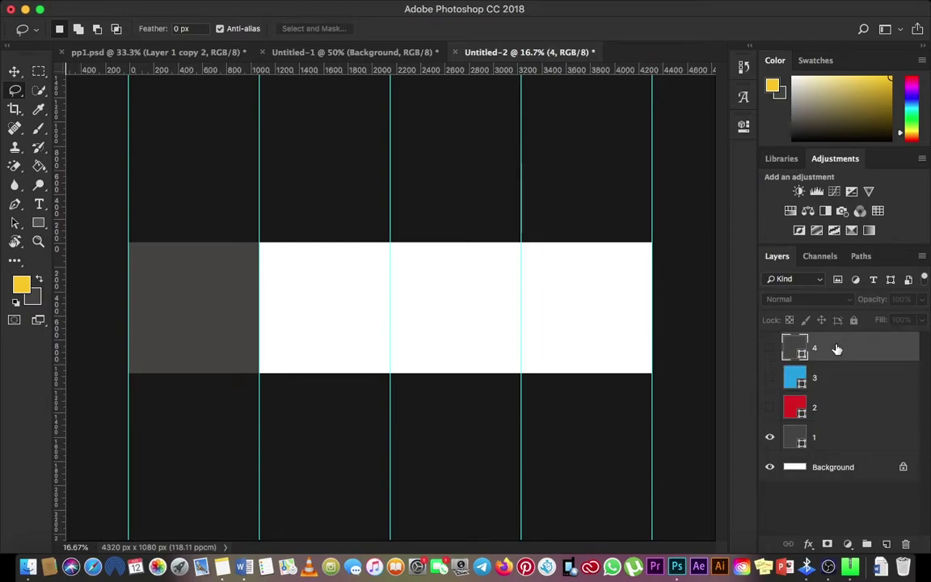
left_click(38, 223)
left_click(130, 28)
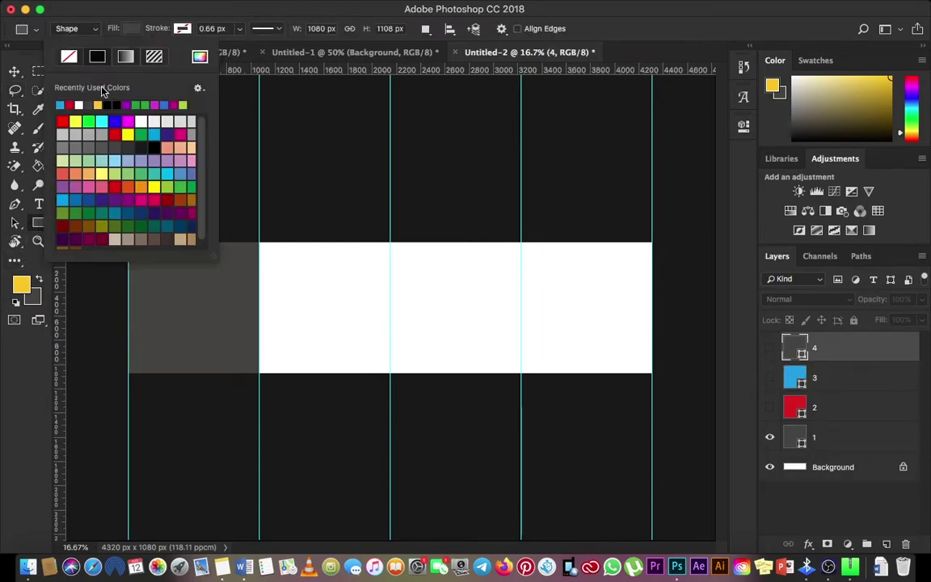
left_click(101, 121)
left_click(16, 72)
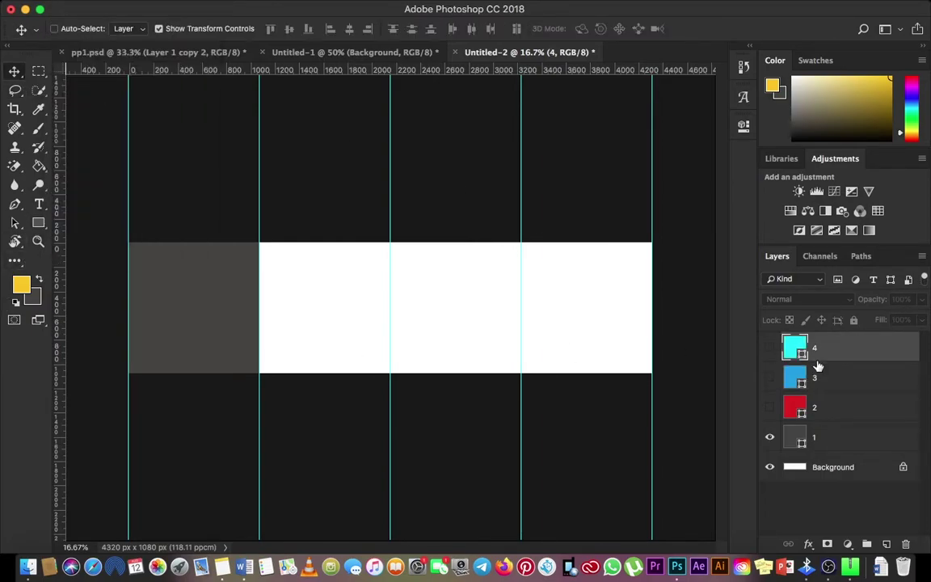
left_click_drag(769, 349, 771, 426)
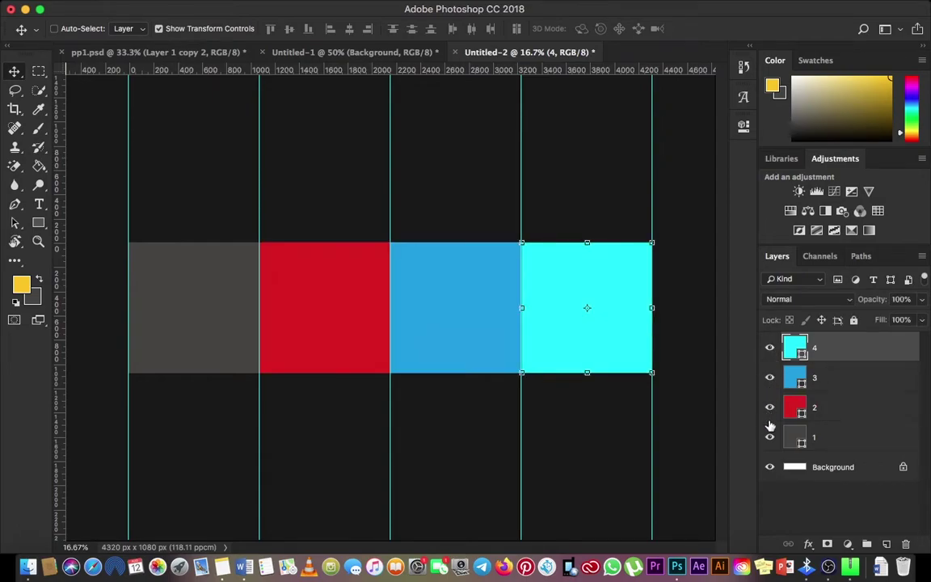
Place a horizontal guide across the canvas at half its height
left_click(812, 464)
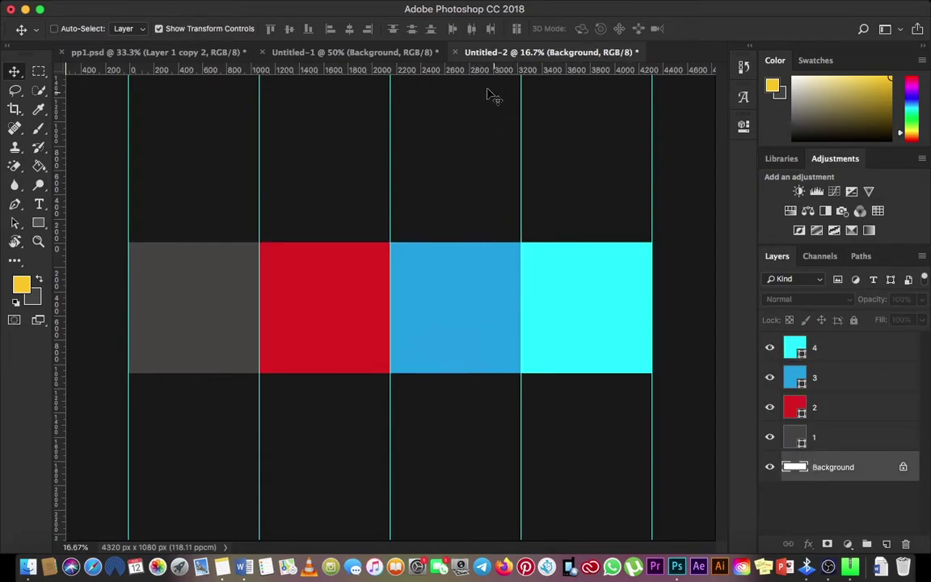
left_click(865, 351)
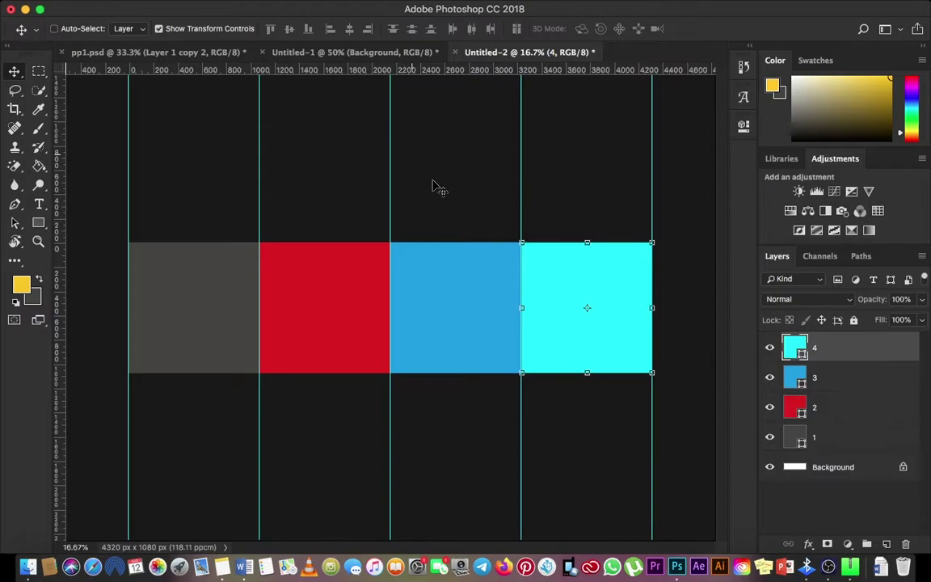
left_click(851, 467)
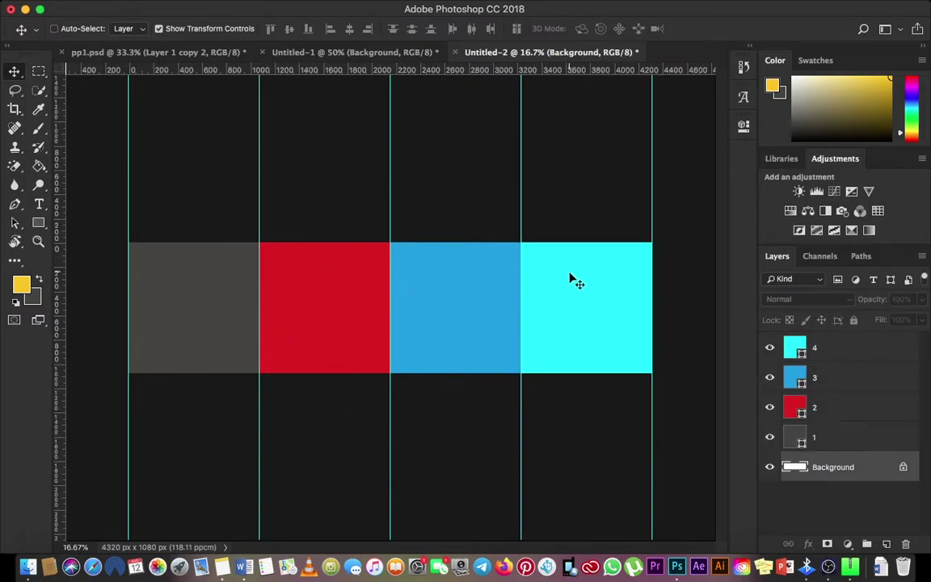
left_click(827, 439)
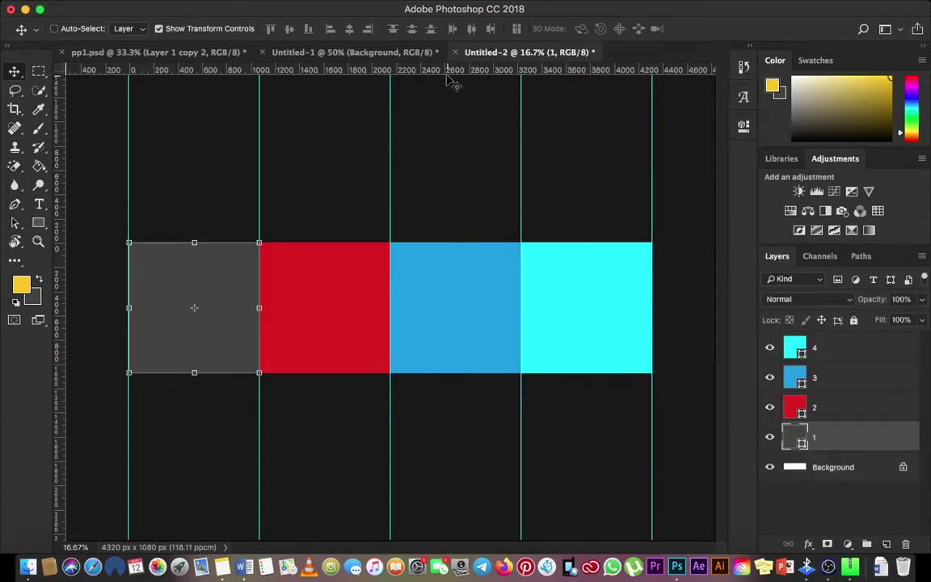
left_click_drag(449, 72, 488, 310)
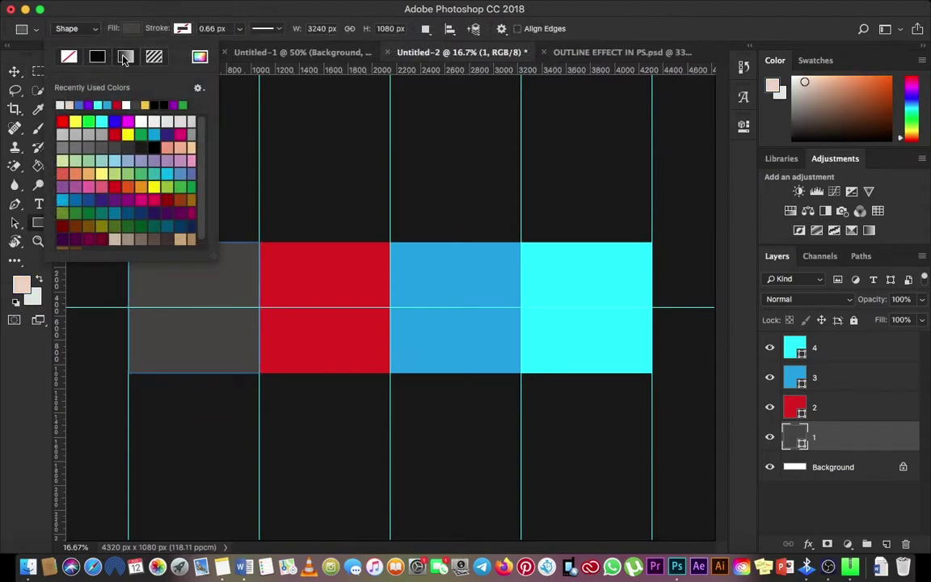
Fill the square on layer 1 with the foreground-to-background linear gradient, reversed so that the peach colour is at its upper edge
left_click(124, 56)
left_click(69, 114)
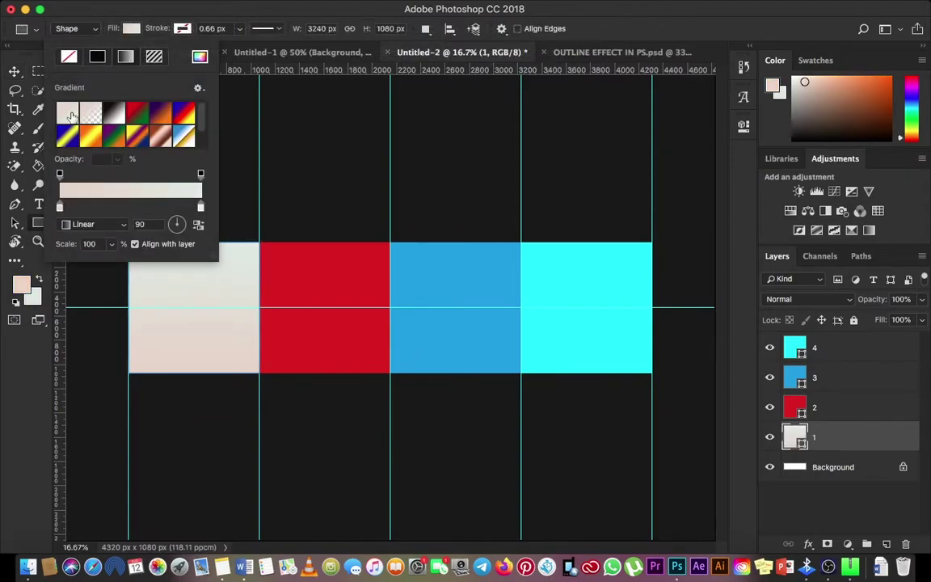
left_click(199, 227)
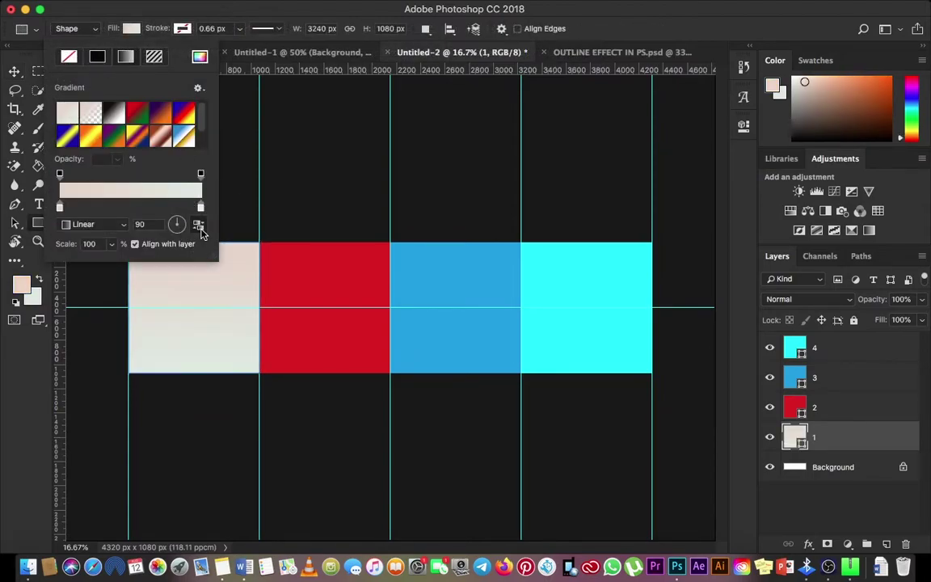
left_click(201, 229)
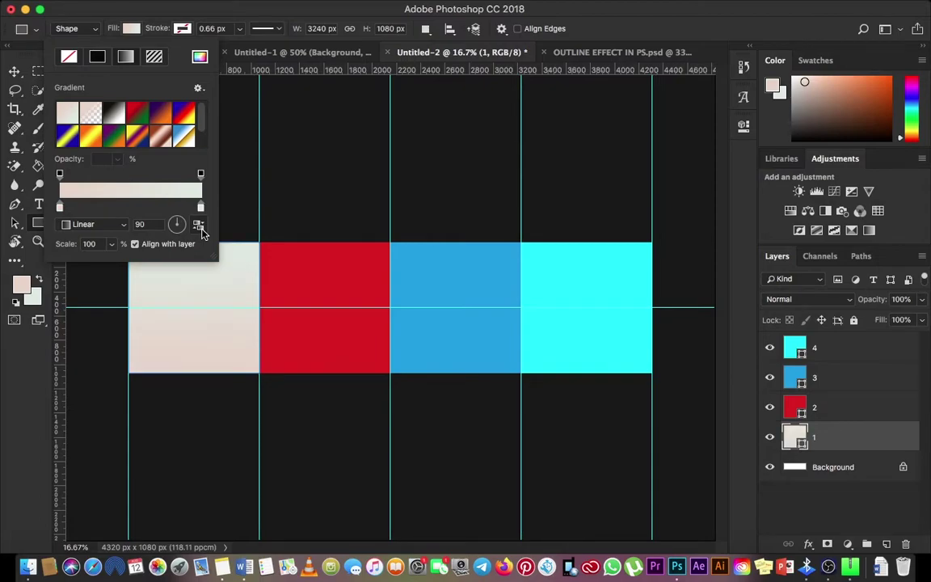
left_click(200, 229)
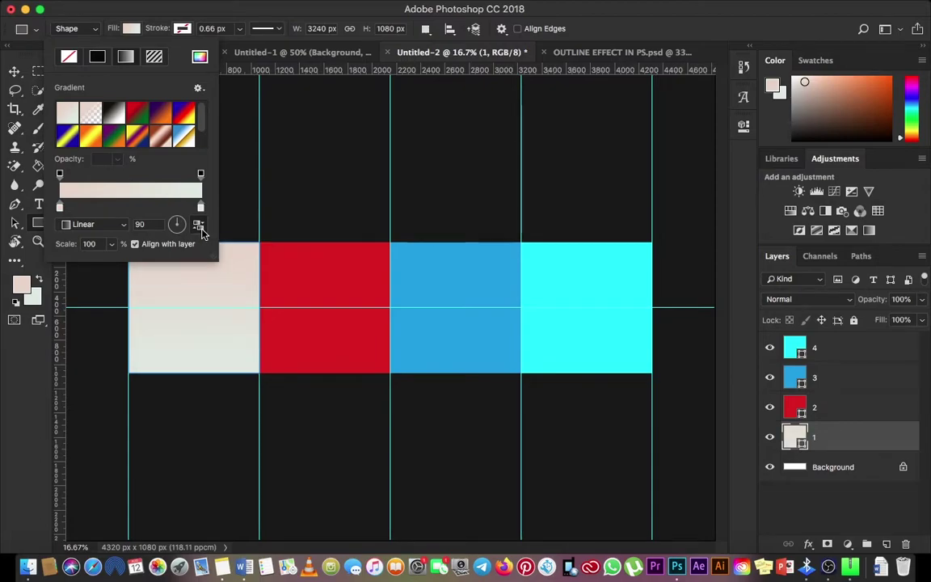
Fill the red square on layer 2 with the same foreground-to-background linear gradient, reversed
left_click(13, 71)
right_click(315, 294)
left_click(355, 301)
key("u")
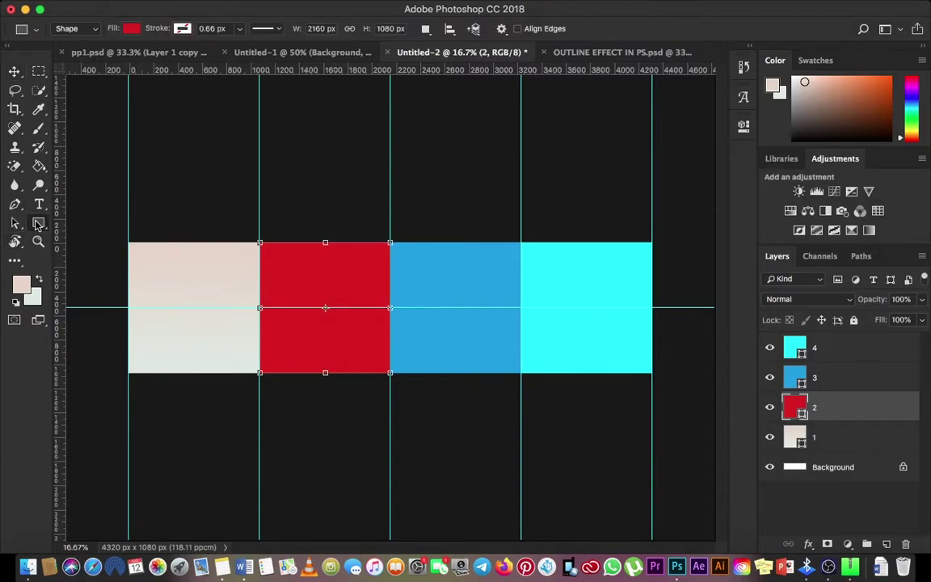
left_click(131, 29)
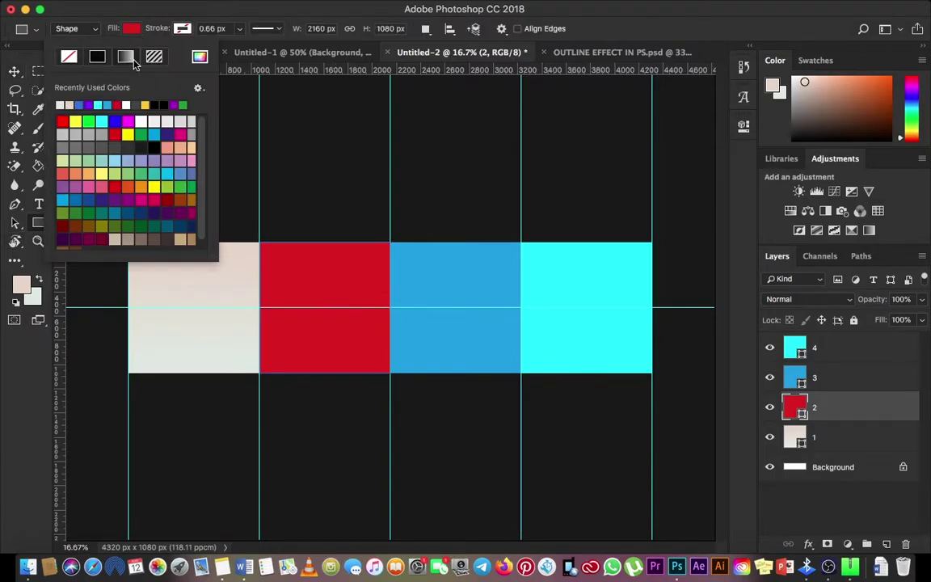
left_click(125, 56)
left_click(67, 112)
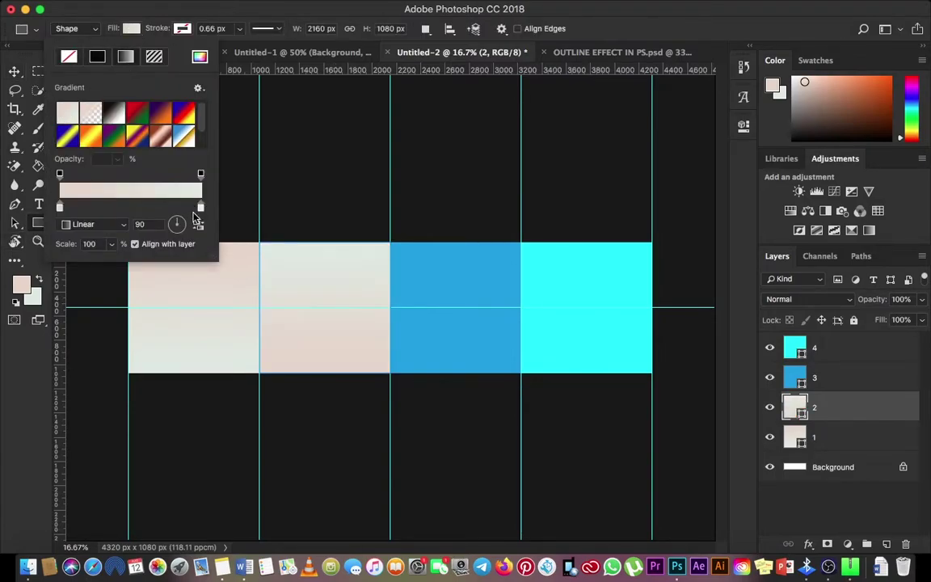
left_click(197, 223)
left_click(212, 142)
Fill the blue square on layer 3 with the foreground-to-background linear gradient and reverse it to match its neighbours
key("v")
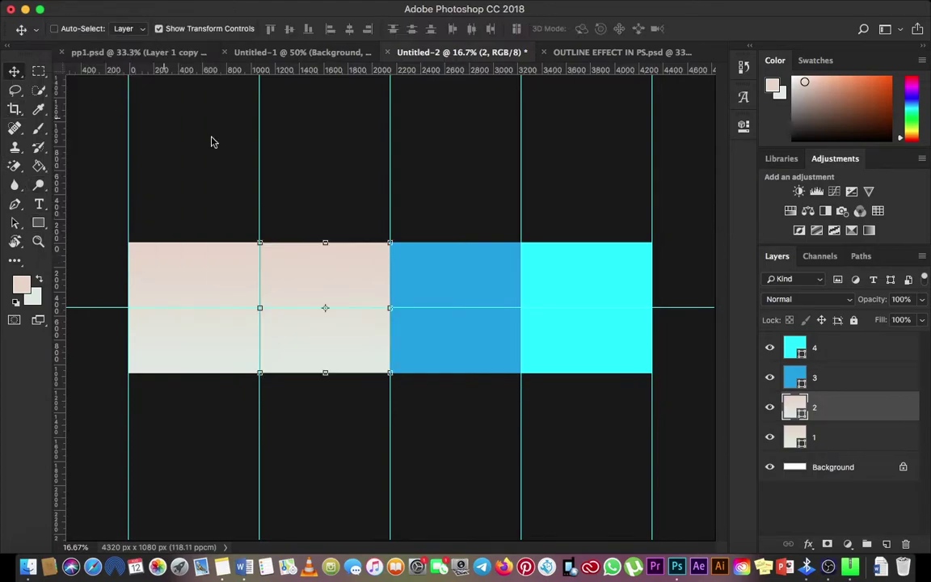
right_click(441, 291)
left_click(453, 293)
left_click(38, 222)
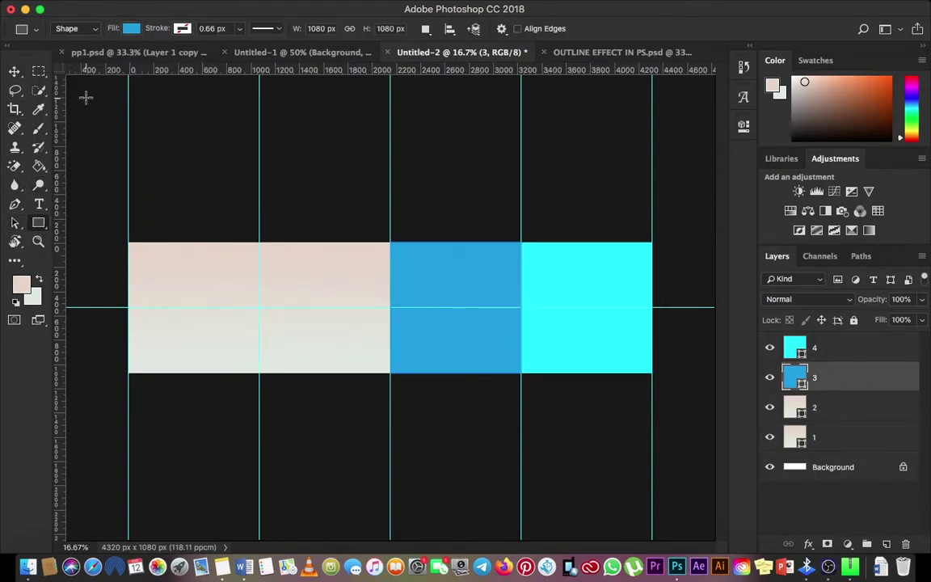
left_click(127, 31)
left_click(126, 56)
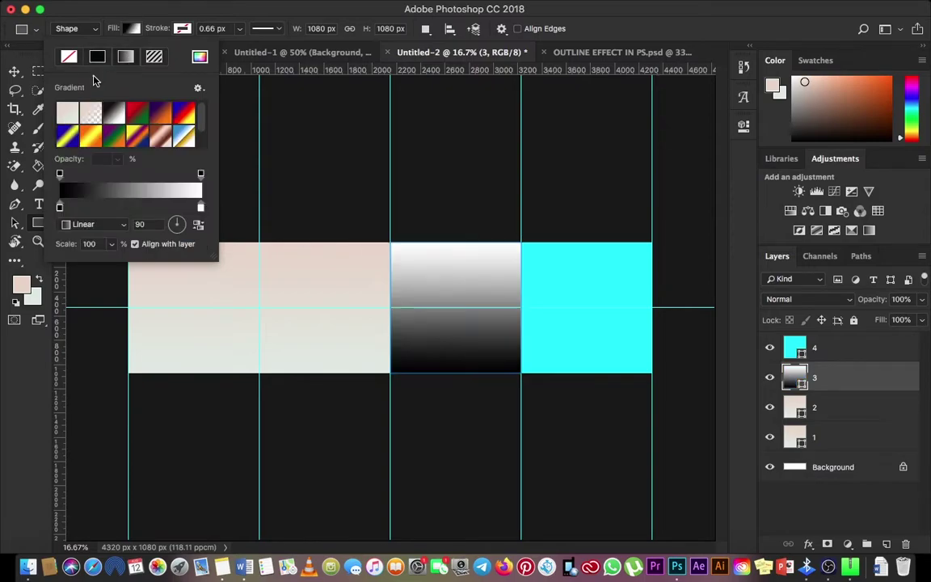
left_click(69, 112)
left_click(68, 113)
left_click(198, 224)
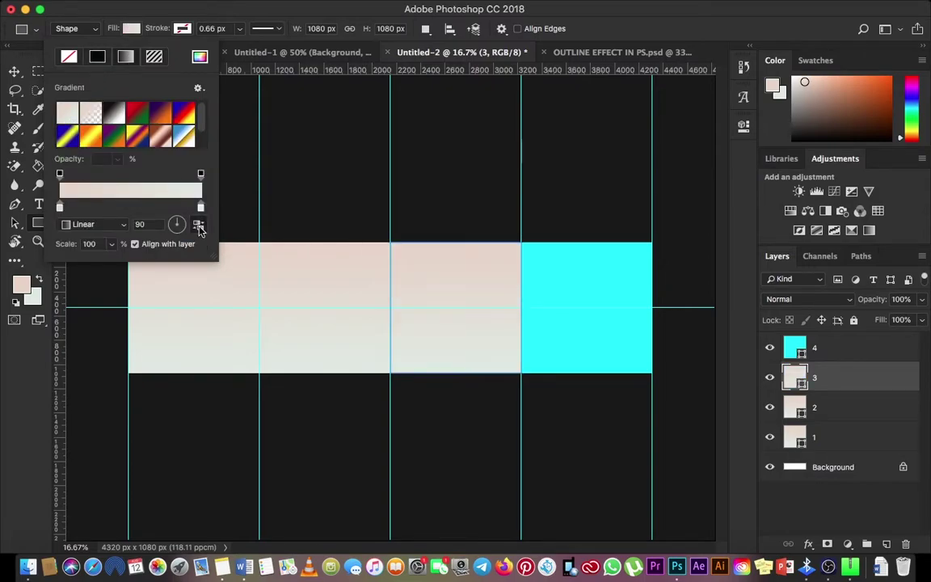
Replace the cyan fill on layer 4 with the reversed foreground-to-background linear gradient
left_click(14, 73)
right_click(585, 305)
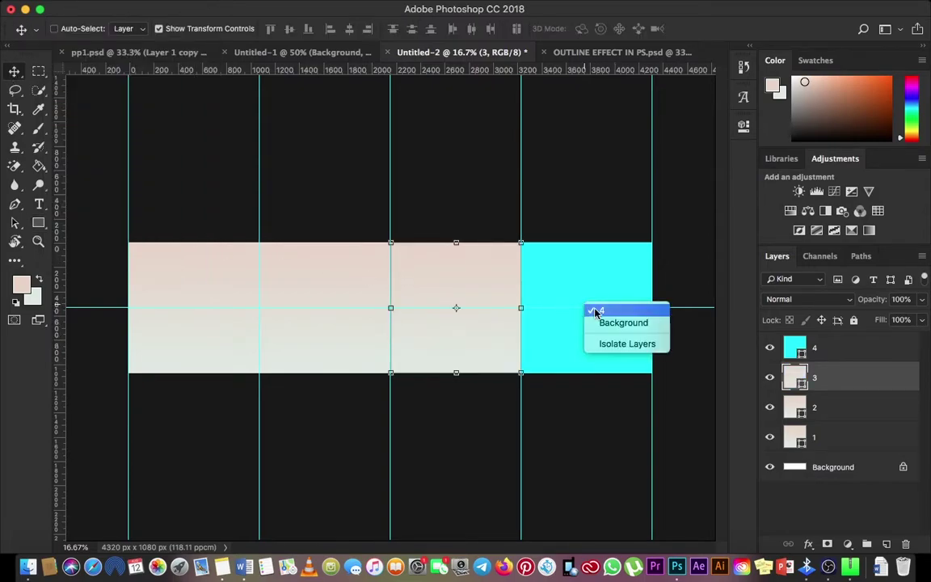
left_click(594, 308)
left_click(39, 224)
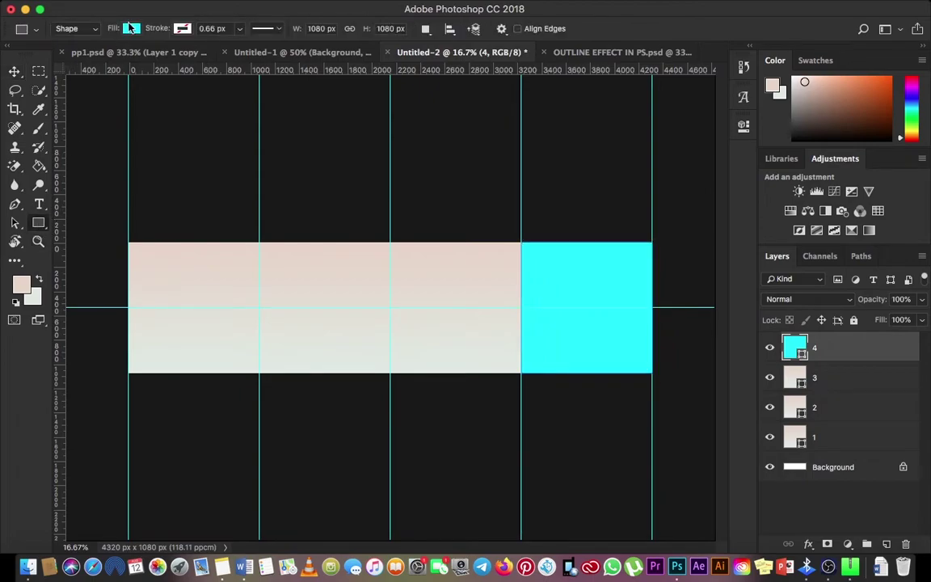
left_click(126, 28)
left_click(125, 56)
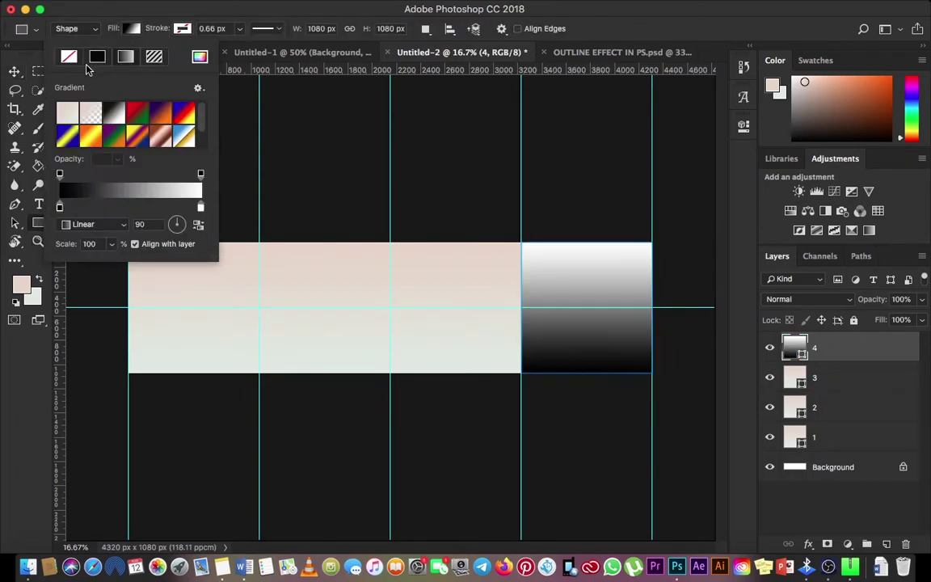
left_click(69, 111)
left_click(199, 224)
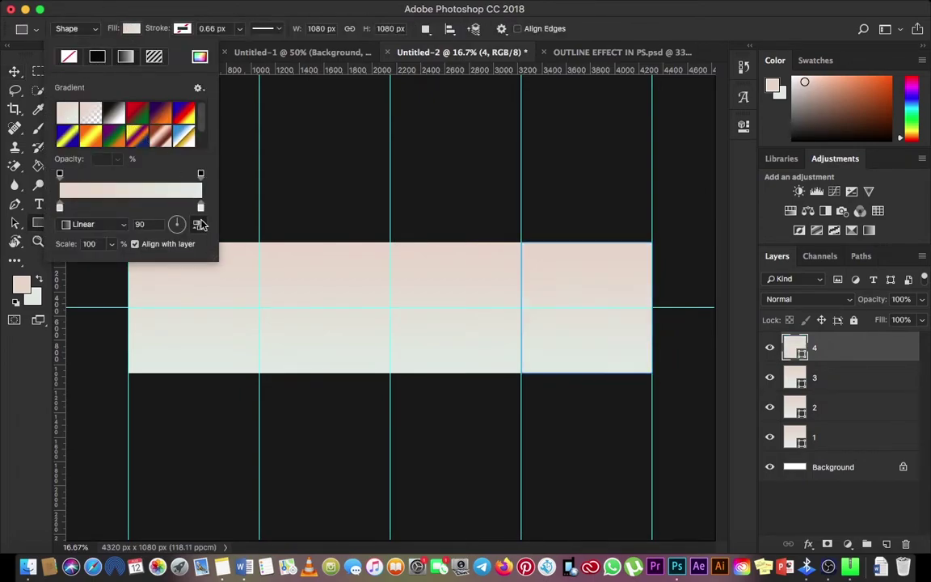
Examine the gradient panels up close, especially where they meet at the vertical guides
left_click(8, 73)
left_click(837, 467)
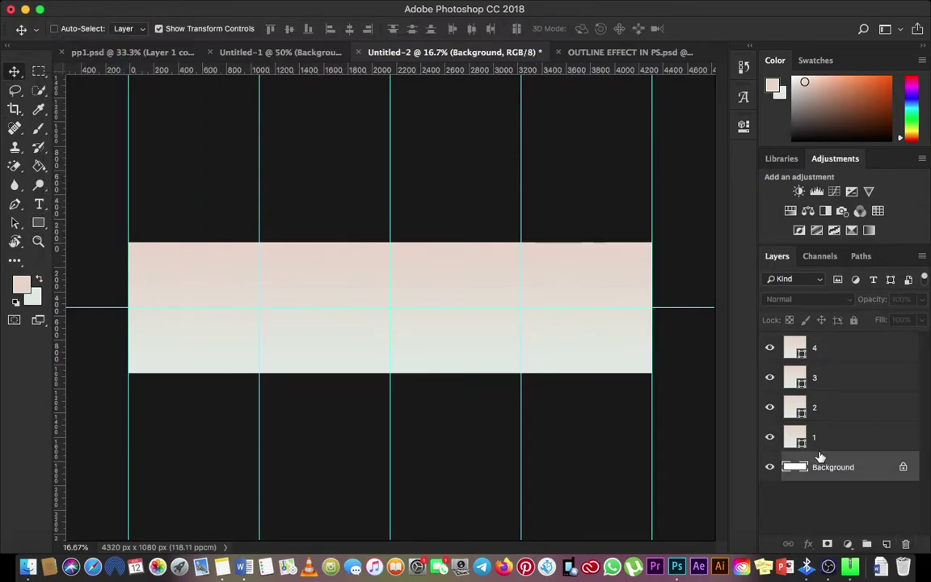
left_click(821, 437)
key("z")
left_click(197, 352)
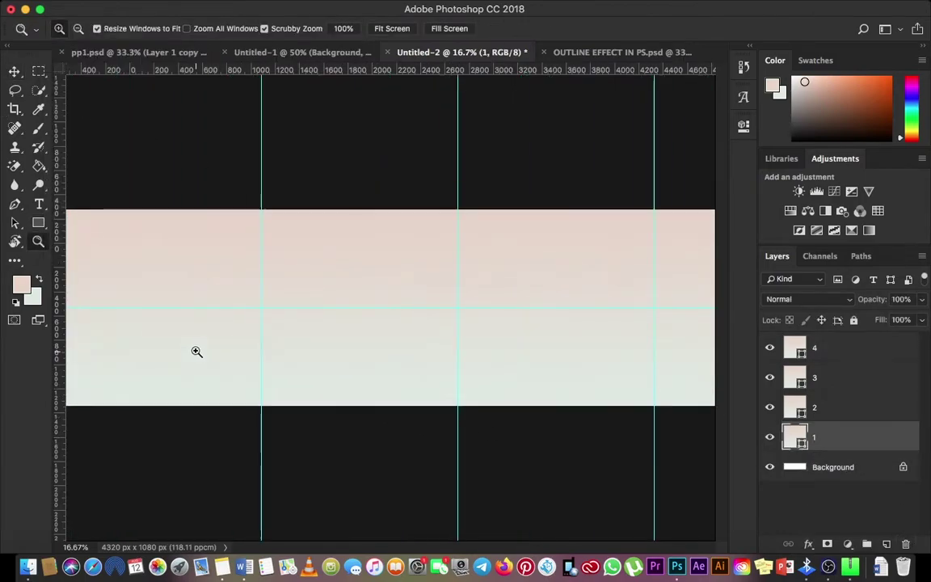
left_click_drag(196, 351, 344, 346)
left_click_drag(396, 286, 512, 313)
left_click_drag(441, 308, 543, 364)
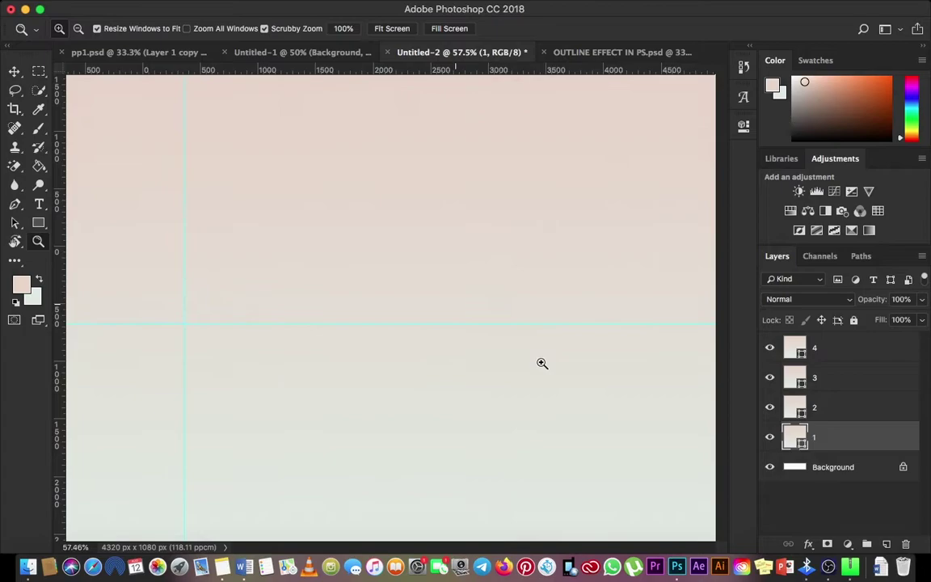
left_click_drag(330, 331, 421, 318)
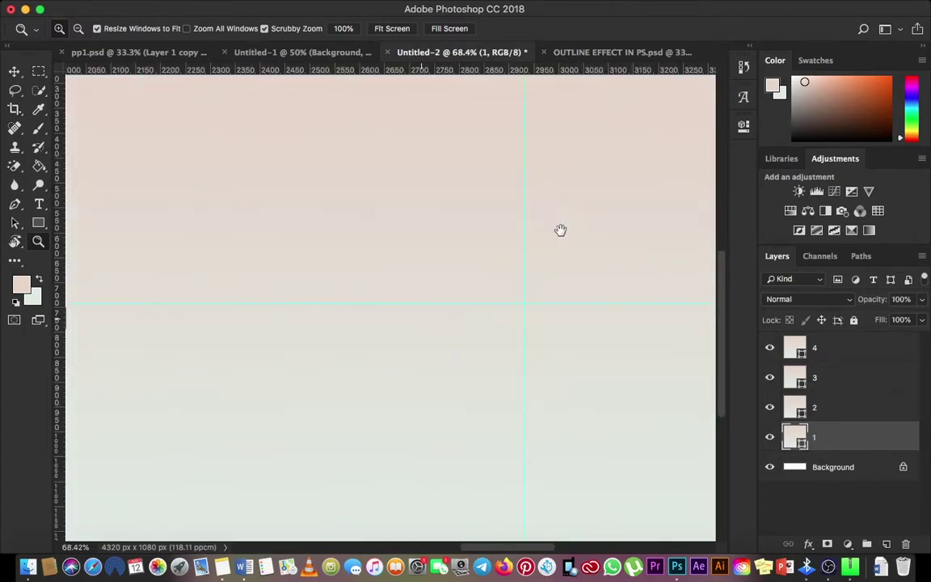
key("super+minus")
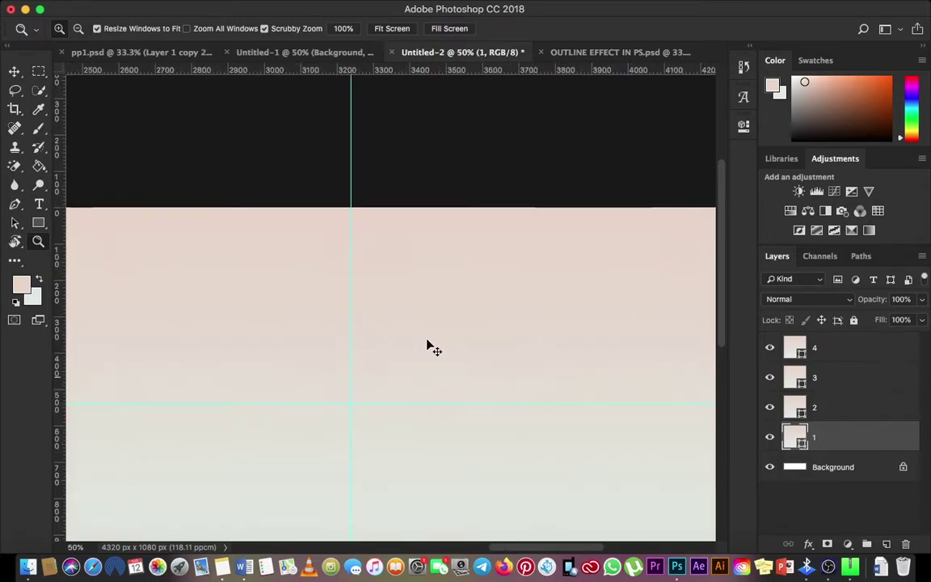
key("super+minus")
key("super+minus")
key("super+minus")
key("super+minus")
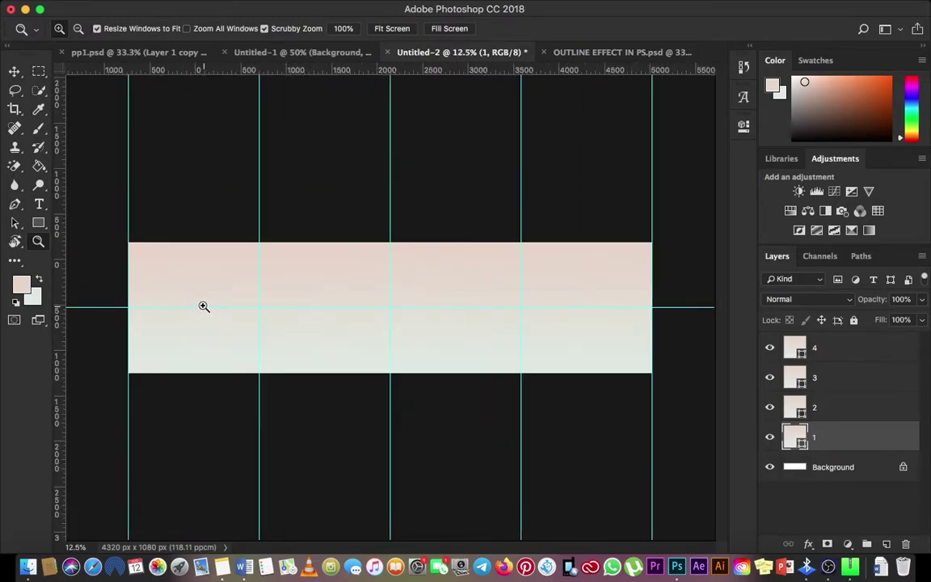
key("super+plus")
key("super+plus")
left_click_drag(227, 303, 309, 286)
key("super+r")
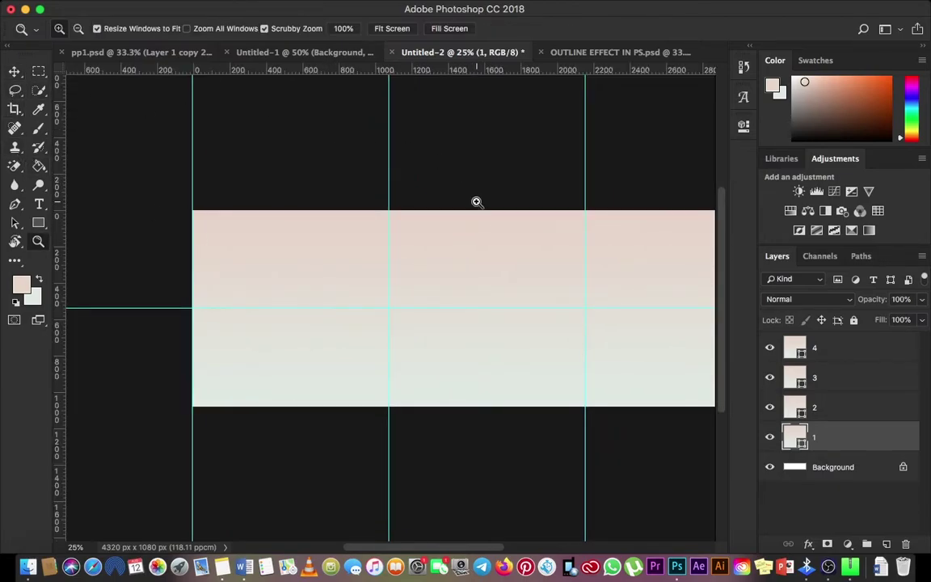
left_click(284, 319)
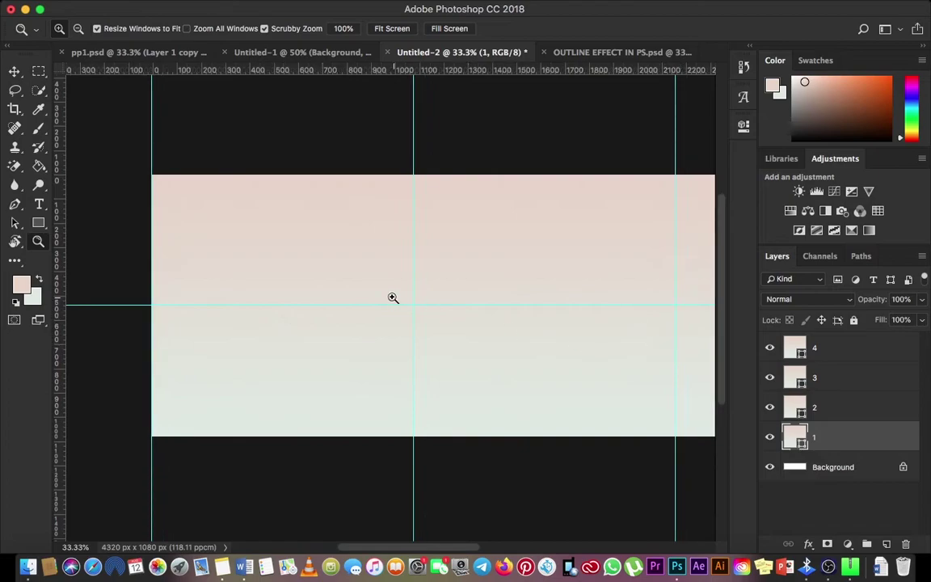
left_click_drag(387, 298, 382, 294)
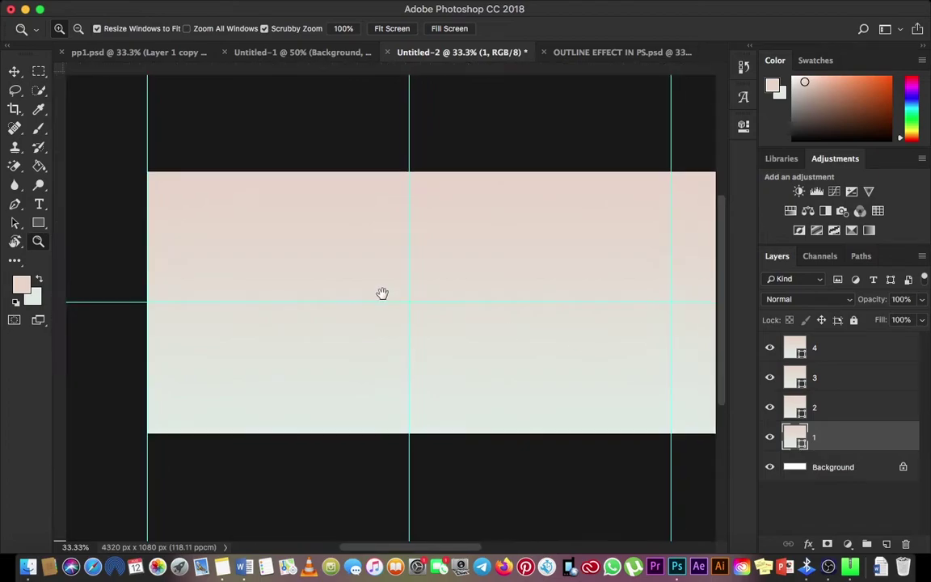
Add a new layer directly above layer 1 and enter the text "TIT" in the upper half of the first panel
key("v")
right_click(304, 255)
left_click(316, 259)
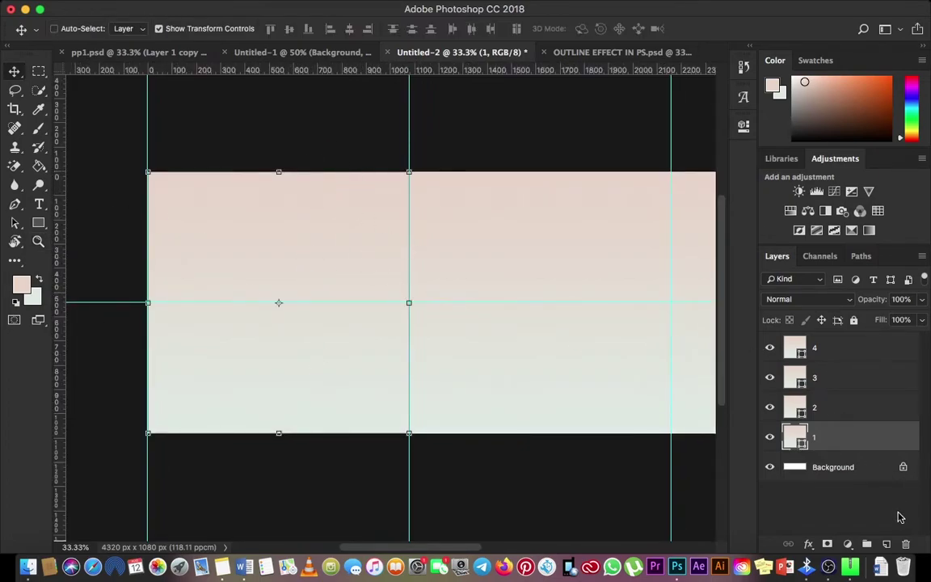
left_click(885, 546)
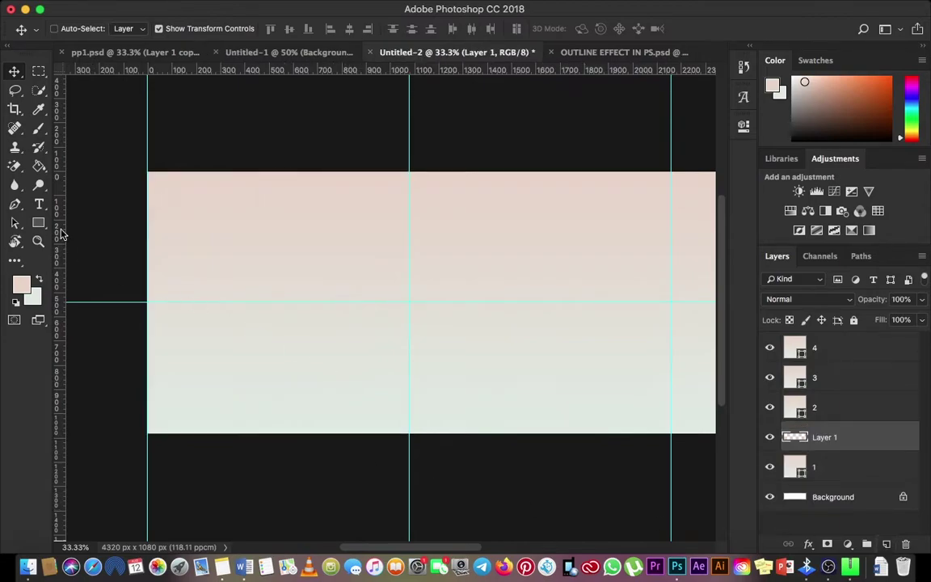
left_click(40, 205)
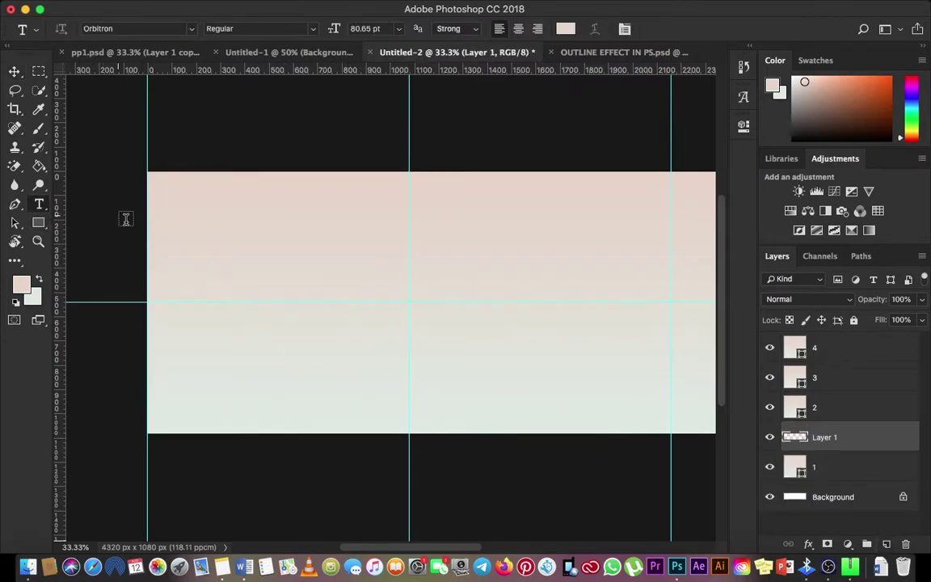
left_click(178, 279)
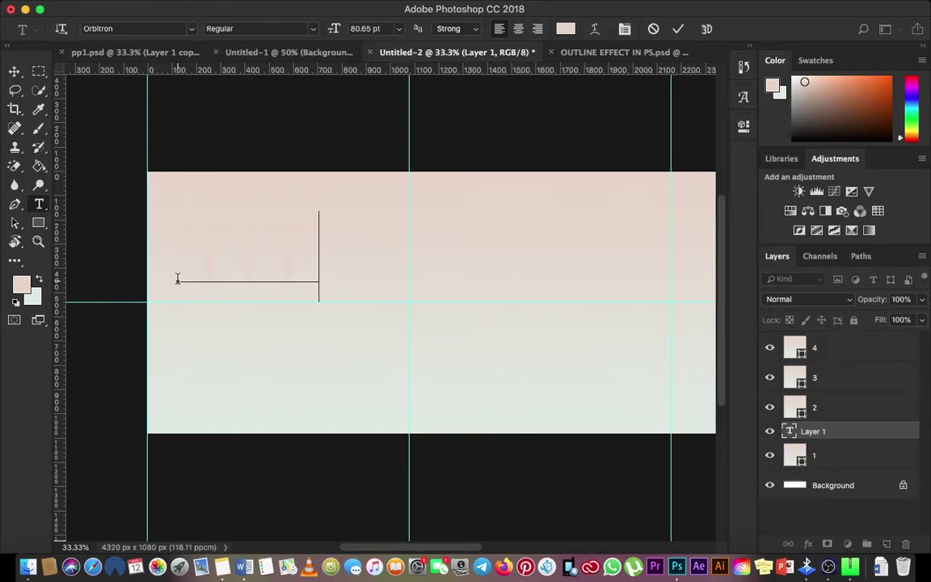
Change the colour of the whole TIT text to black (000000) and commit the text
key("ctrl+a")
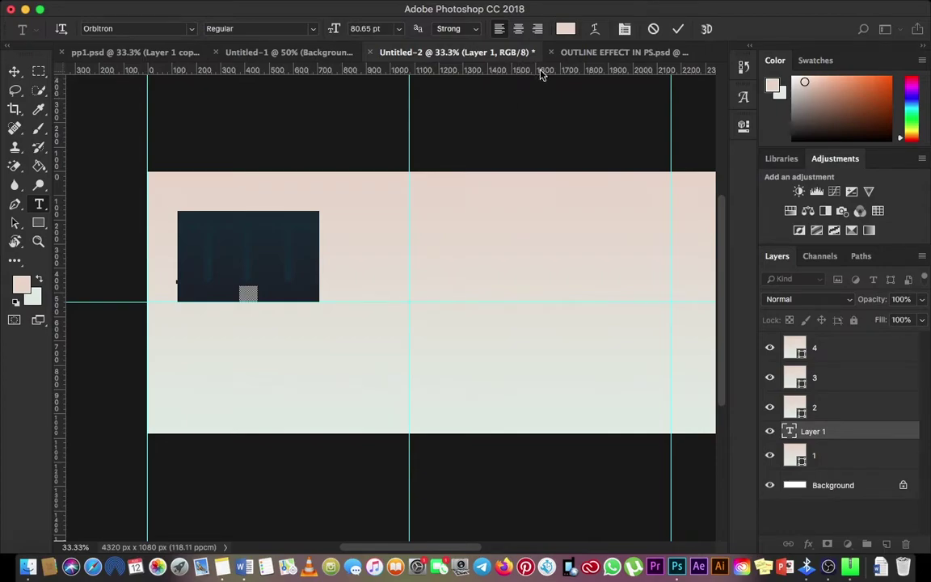
left_click(565, 28)
mouse_move(654, 215)
left_mouse_down()
mouse_move(711, 261)
mouse_move(731, 260)
left_mouse_up()
left_click(883, 68)
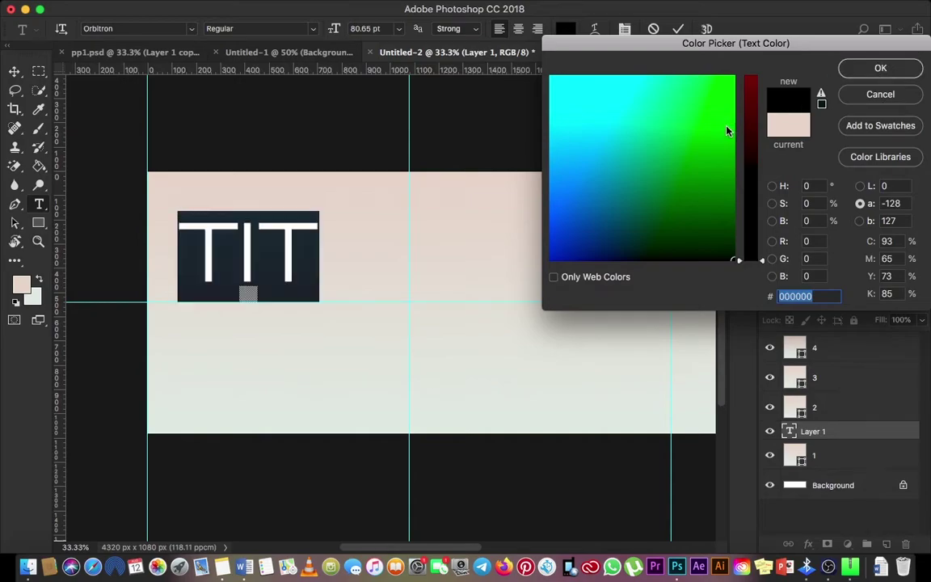
left_click(678, 28)
Move the TIT layer above layer 4 in the layer stack and place the text in the upper half of the second panel
left_click(15, 72)
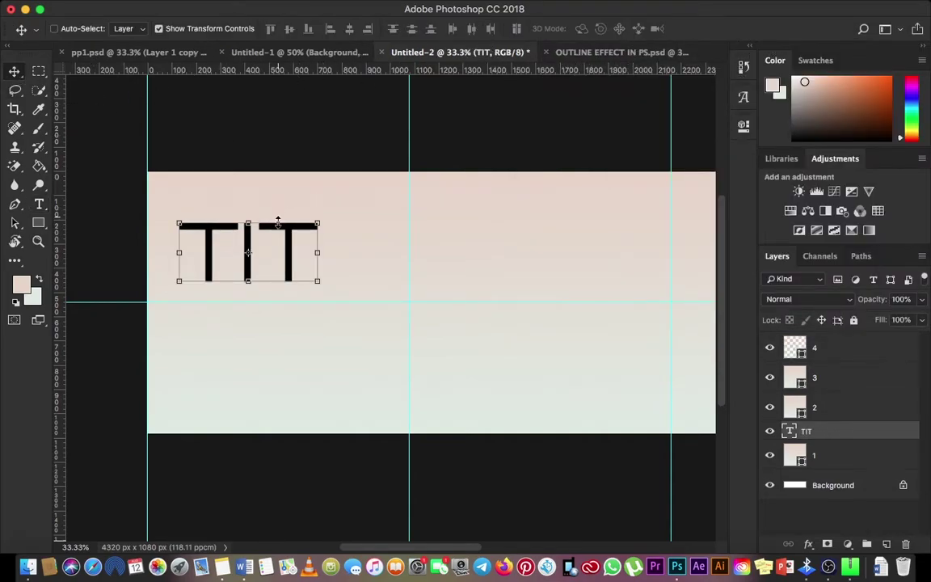
mouse_move(278, 222)
left_mouse_down()
mouse_move(456, 234)
mouse_move(432, 234)
mouse_move(433, 246)
left_mouse_up()
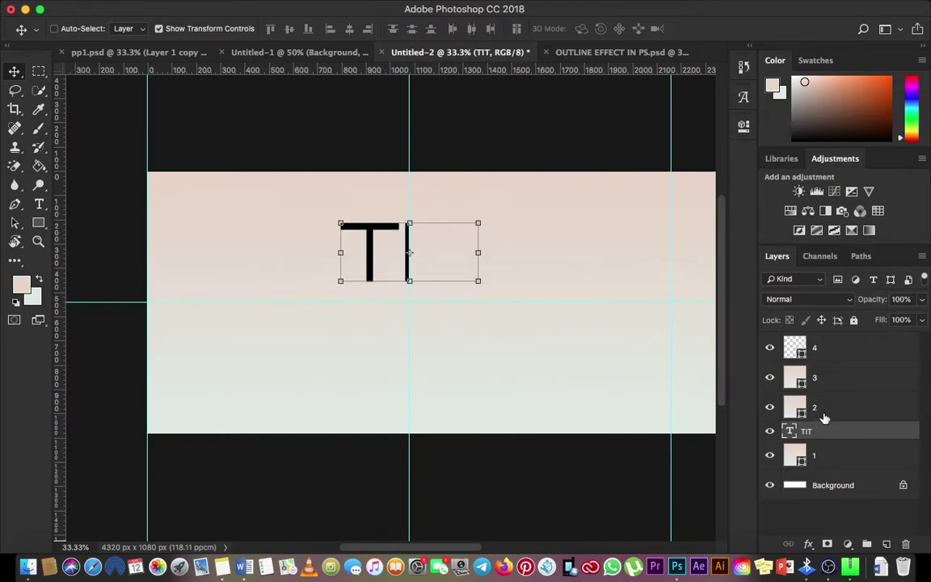
double_click(829, 346)
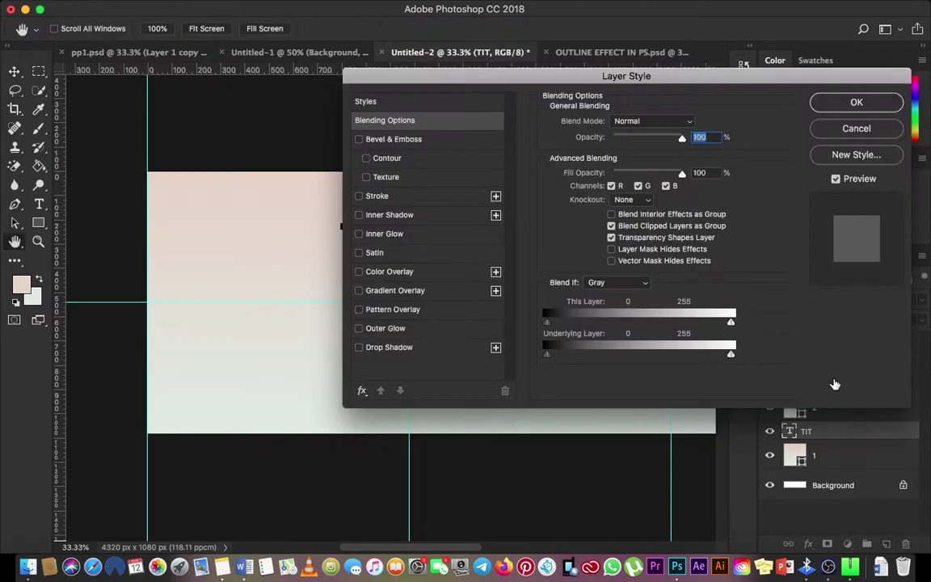
left_click(856, 128)
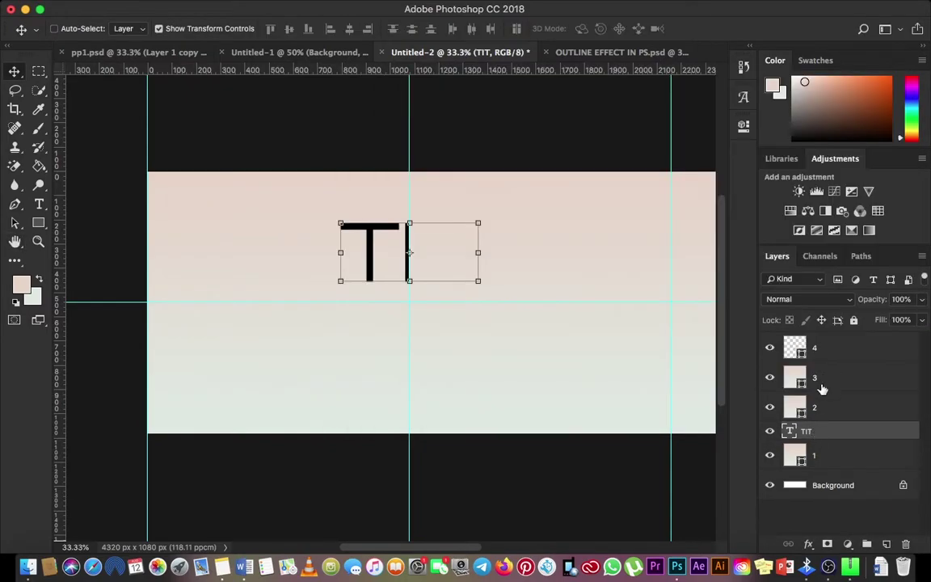
left_click_drag(823, 431, 825, 333)
left_click_drag(441, 252, 534, 242)
Extend the TIT text into a four-line title reading "TITLE", "OF YOUR", "CAROUSEL" and "HERE"
double_click(532, 236)
key("super+a")
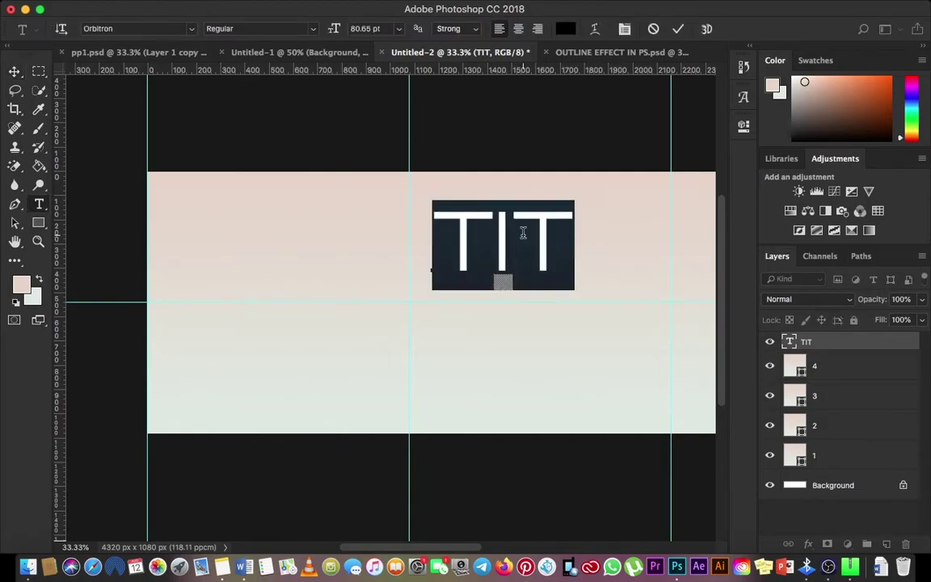
left_click(571, 236)
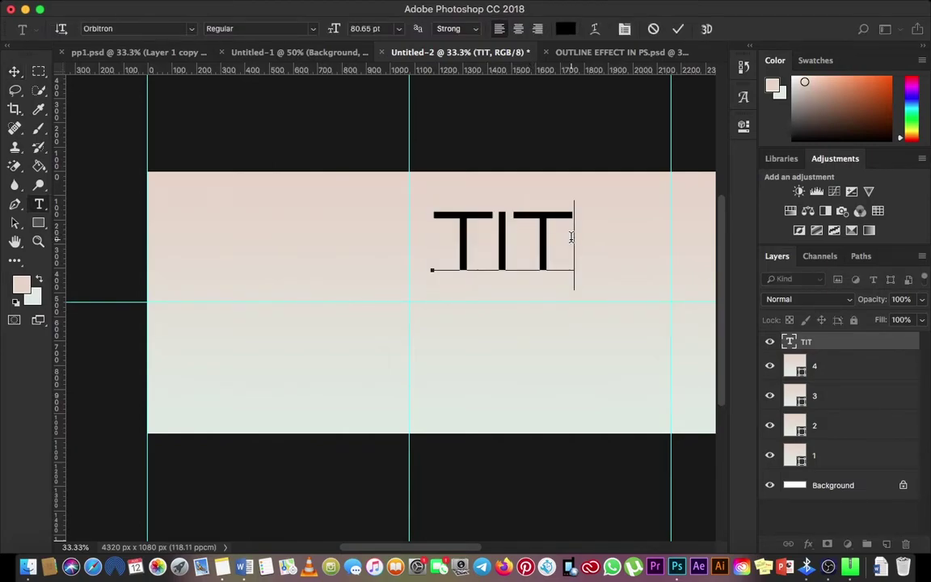
type("LE")
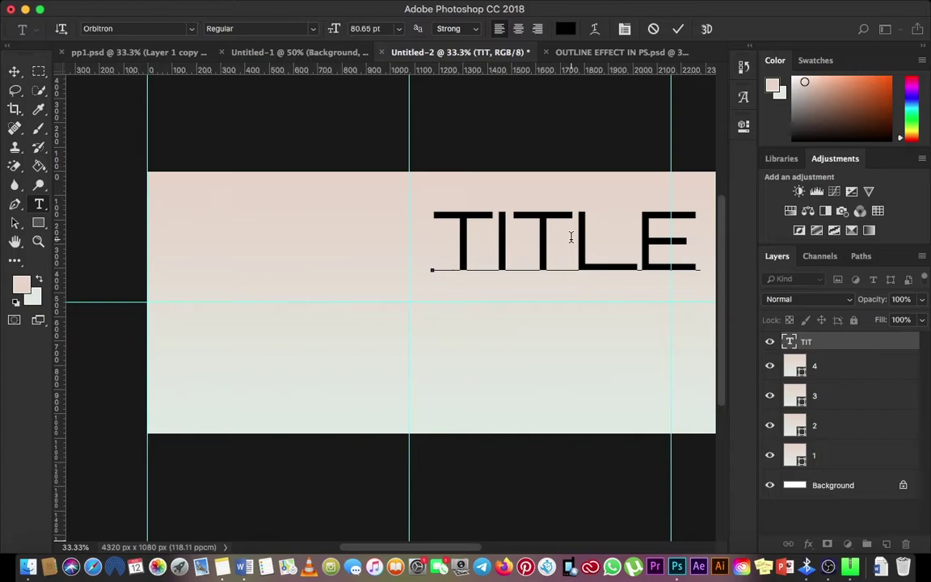
key("Return")
type("OF YO")
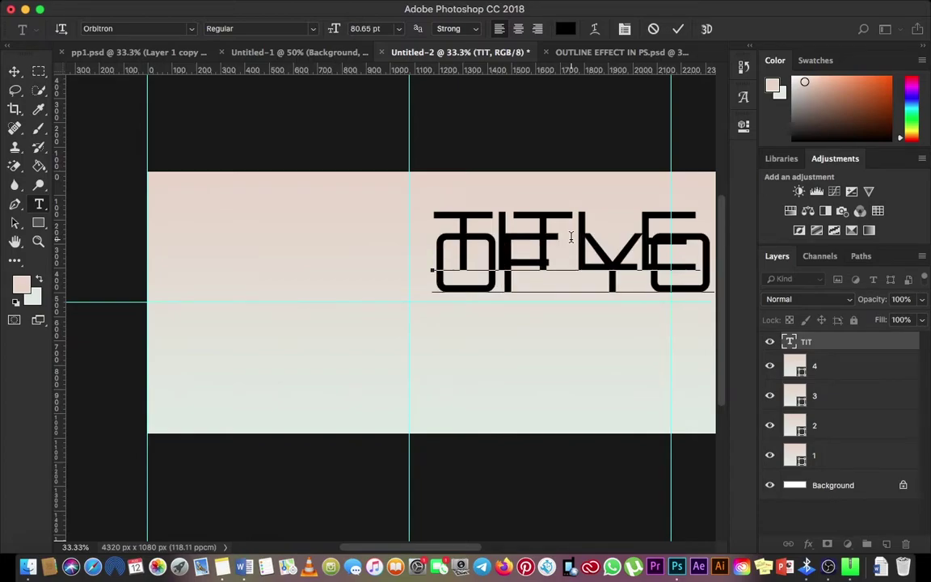
key("Return")
type("CHANNEL")
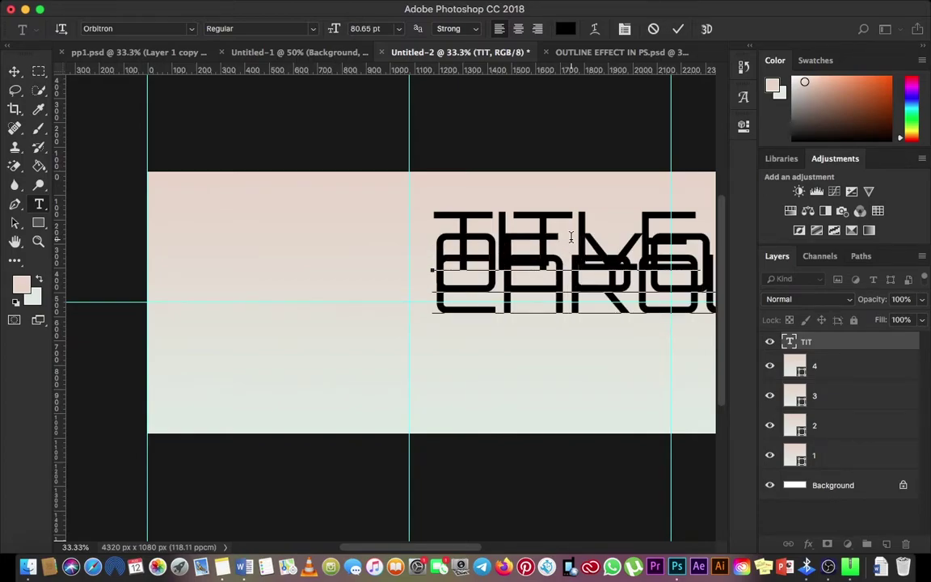
type("HERE")
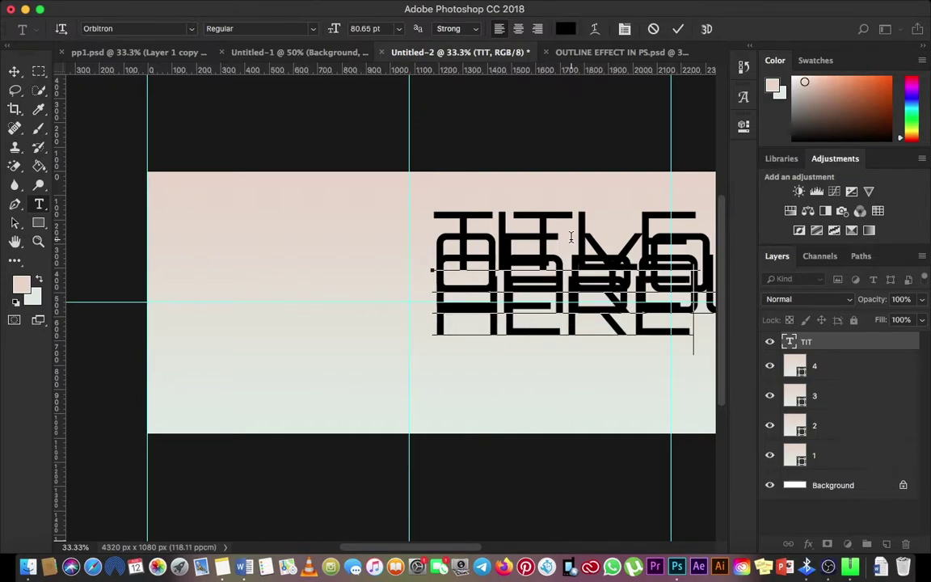
Reduce the font size of the whole four-line title to 21.65 pt and commit the text
key("super+a")
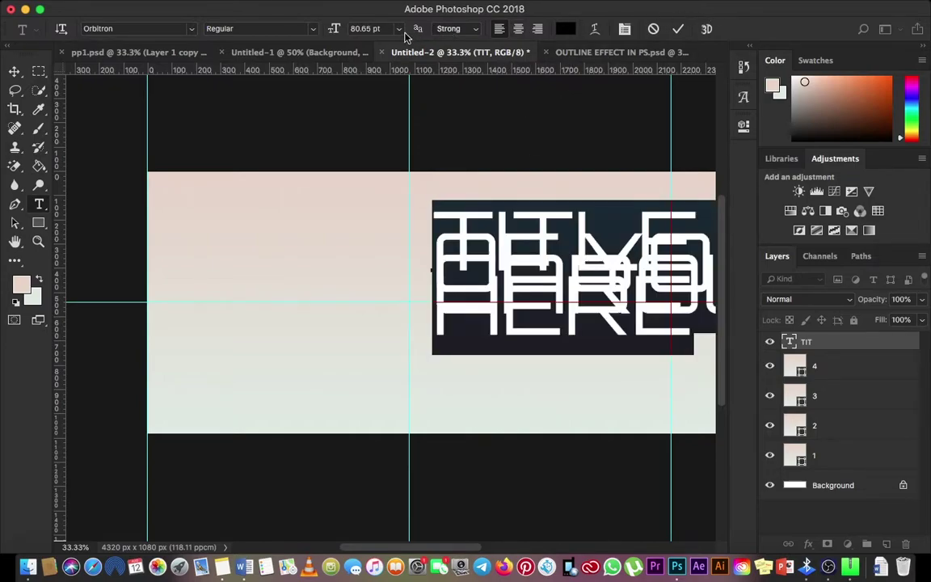
left_click_drag(339, 29, 295, 28)
left_click(12, 73)
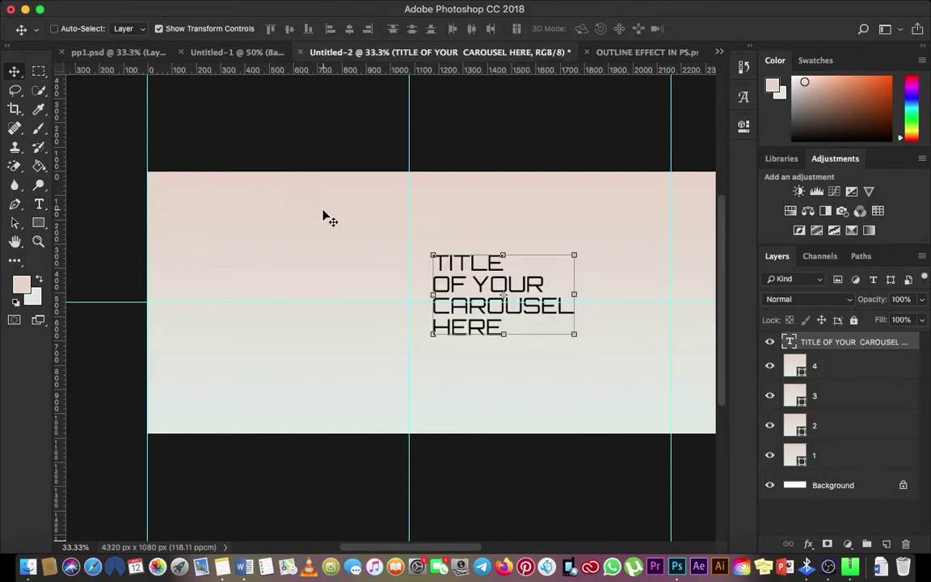
Move the title text from the second panel into the lower half of the first panel
left_click(502, 287, "super")
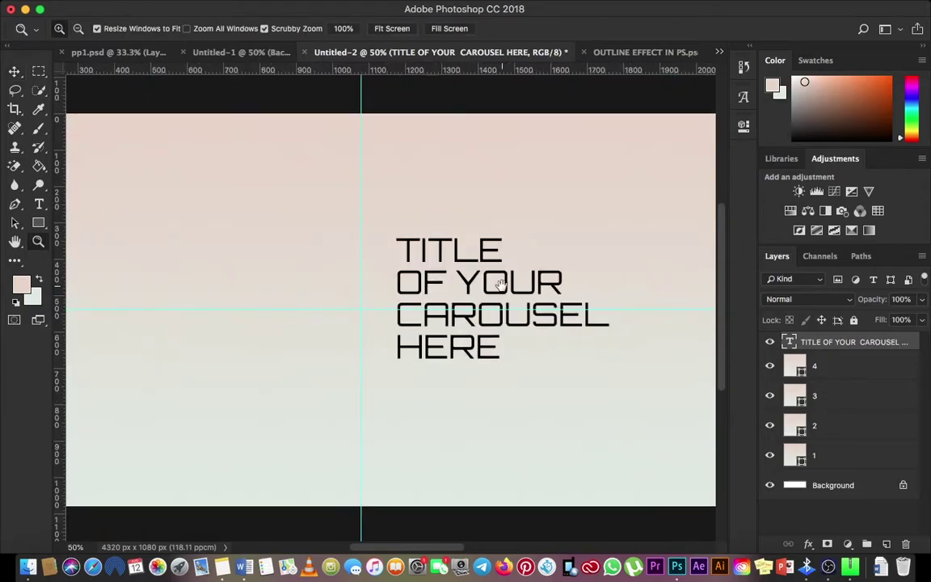
left_click_drag(500, 288, 530, 243)
key("super+minus")
scroll(317, 235, "left", 5)
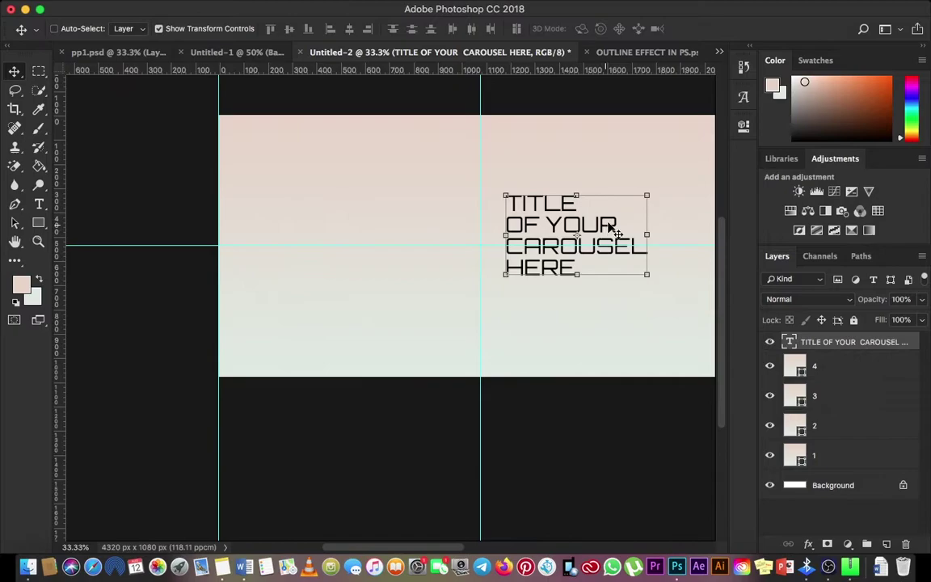
left_click_drag(608, 222, 408, 296)
Change the font of the whole title to Champion Gothic Bantamweight and commit the text
double_click(383, 296)
key("super+a")
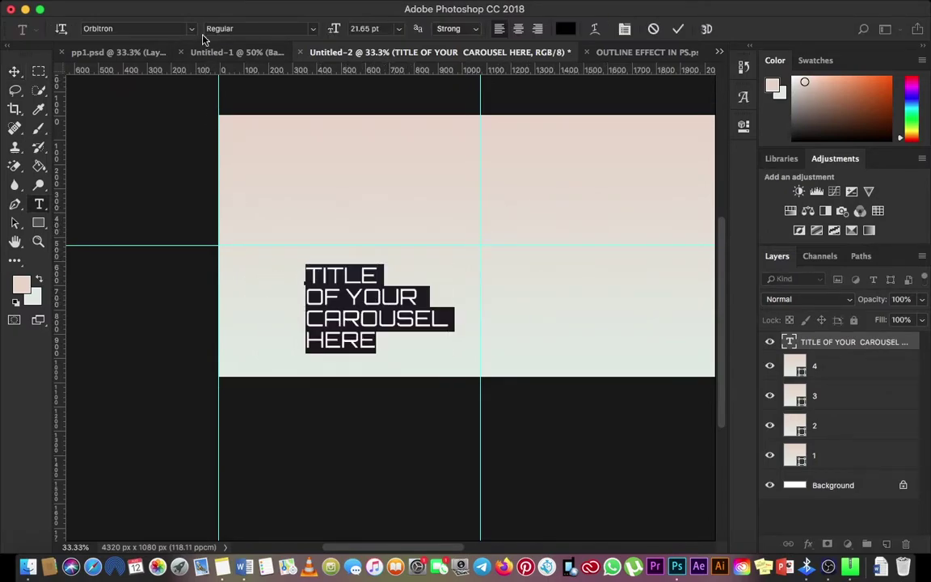
left_click(191, 29)
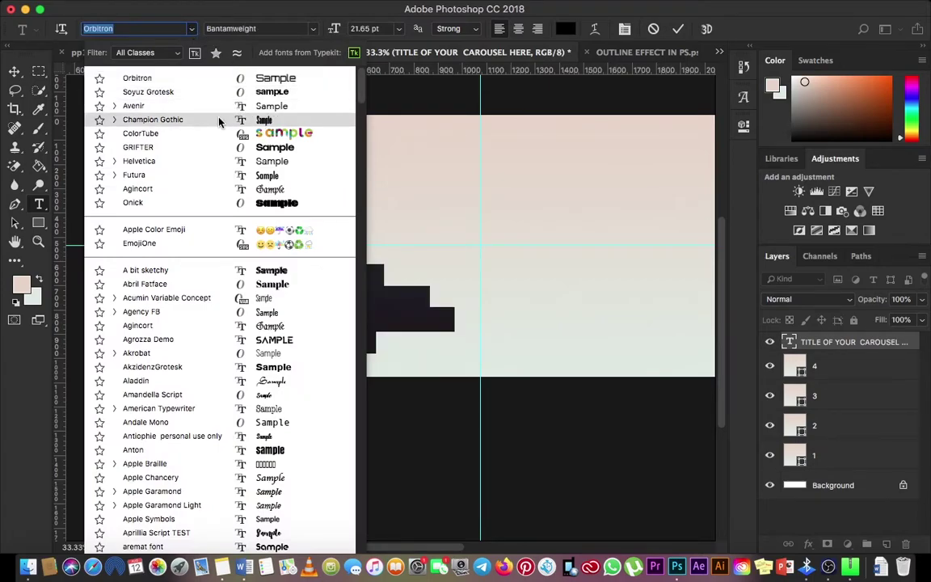
left_click(226, 119)
left_click(14, 73)
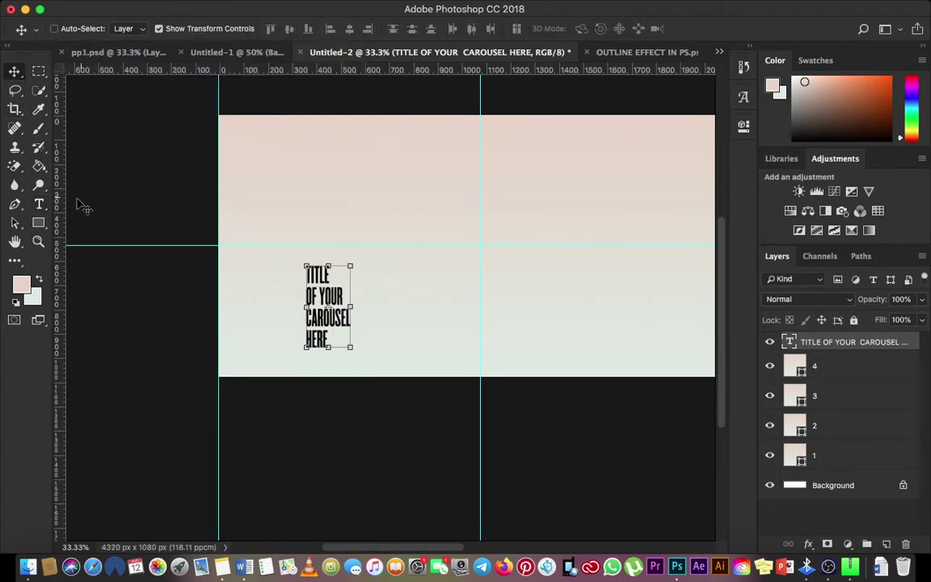
Add a vertical margin guide just inside the first panel's outer edge and align the title's left side to it
left_click_drag(60, 223, 226, 245)
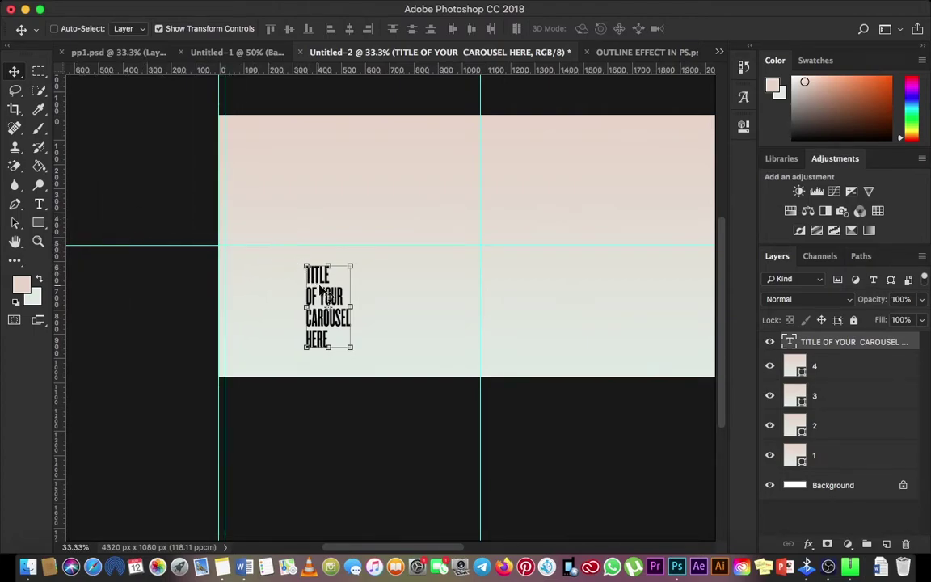
left_click_drag(340, 297, 261, 298)
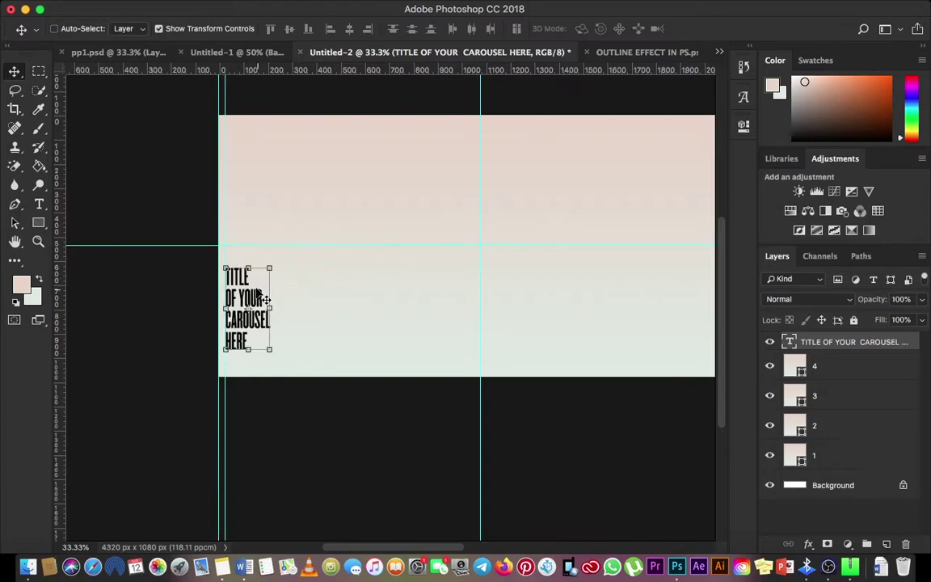
Scale the title proportionally to about 197%, keep its left side on the margin guide, and apply the transform
key("z")
left_click(279, 285)
key("v")
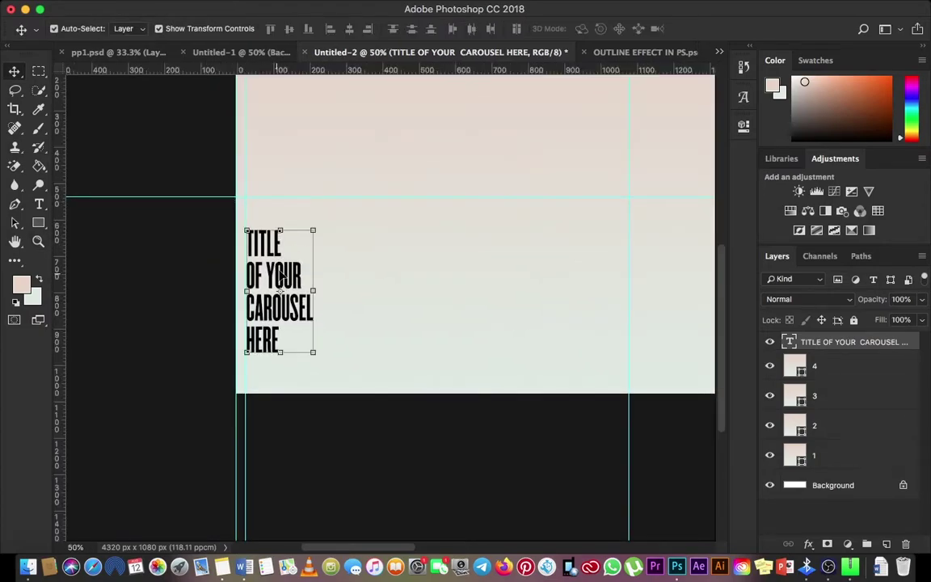
left_click_drag(313, 231, 372, 175)
left_click_drag(287, 258, 322, 223)
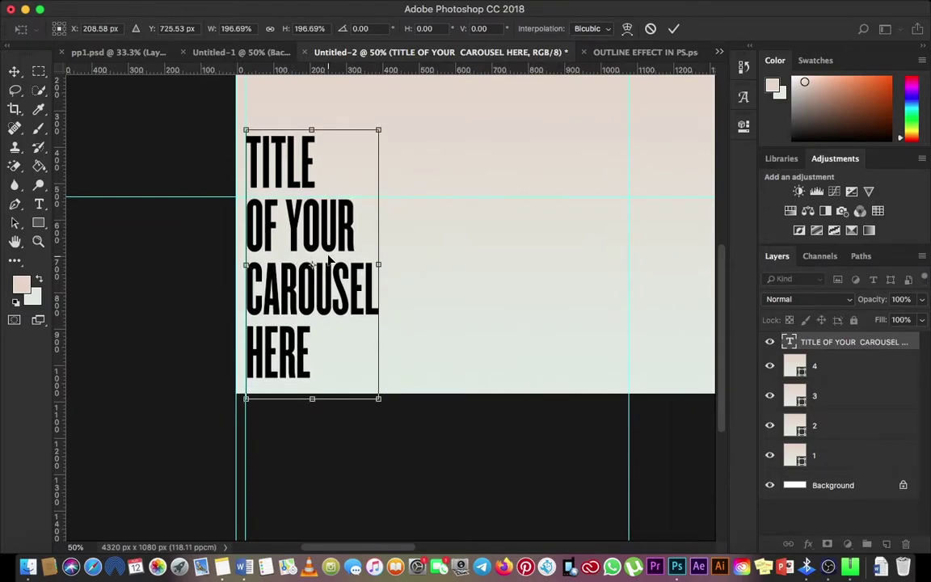
key("Return")
Centre the title vertically on the horizontal guide and nudge its left side onto the margin guide
left_click_drag(340, 268, 343, 181)
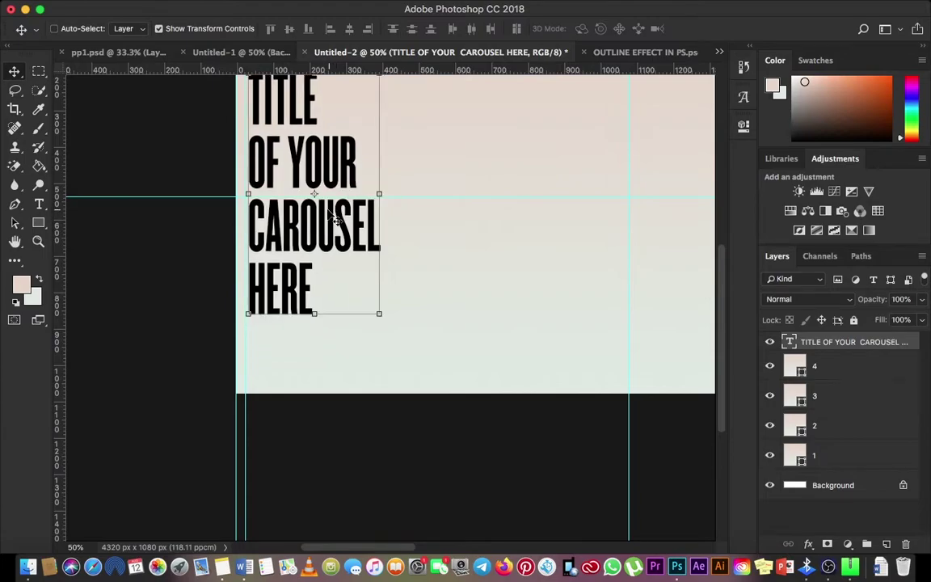
scroll(323, 223, "up", 3)
left_click_drag(303, 226, 305, 230)
key("z")
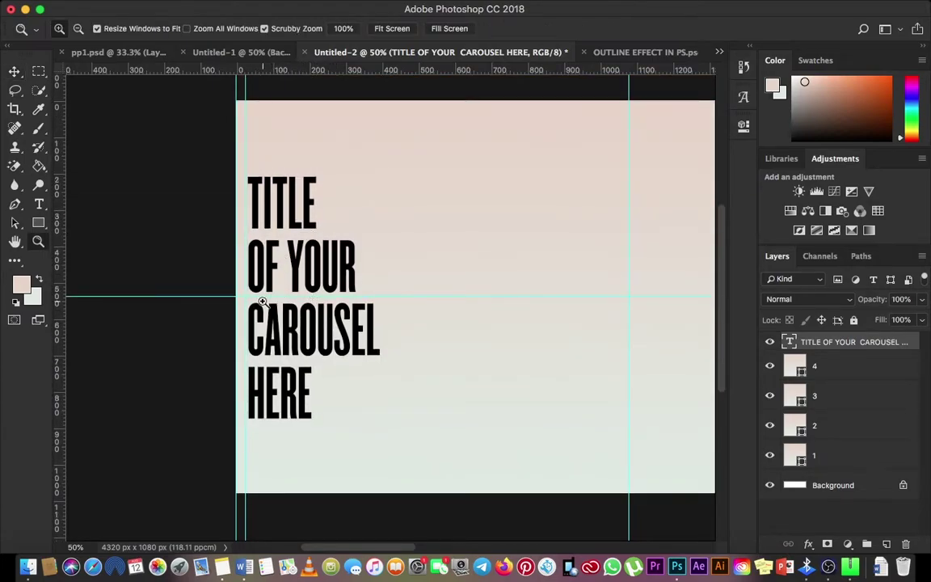
key("v")
key("Left")
key("Left")
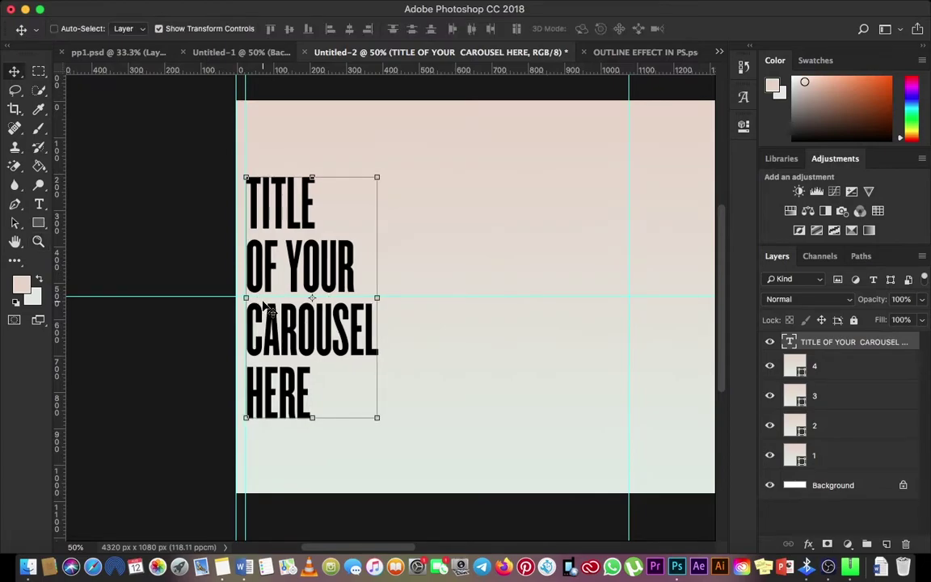
Scale the title proportionally to about 135% around its centre and apply the transform
key("ctrl+minus")
key("ctrl+minus")
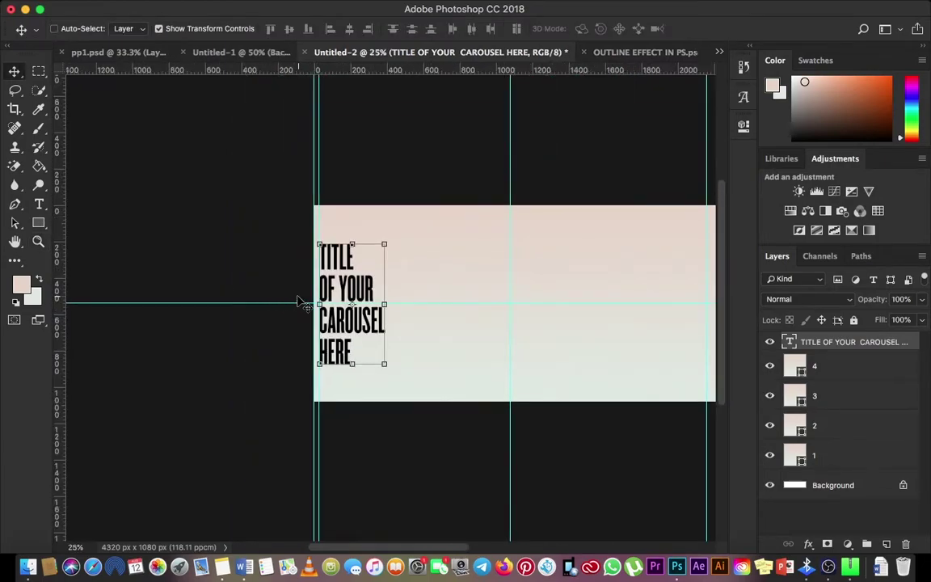
key("z")
left_click(304, 299)
key("v")
key("ctrl+t")
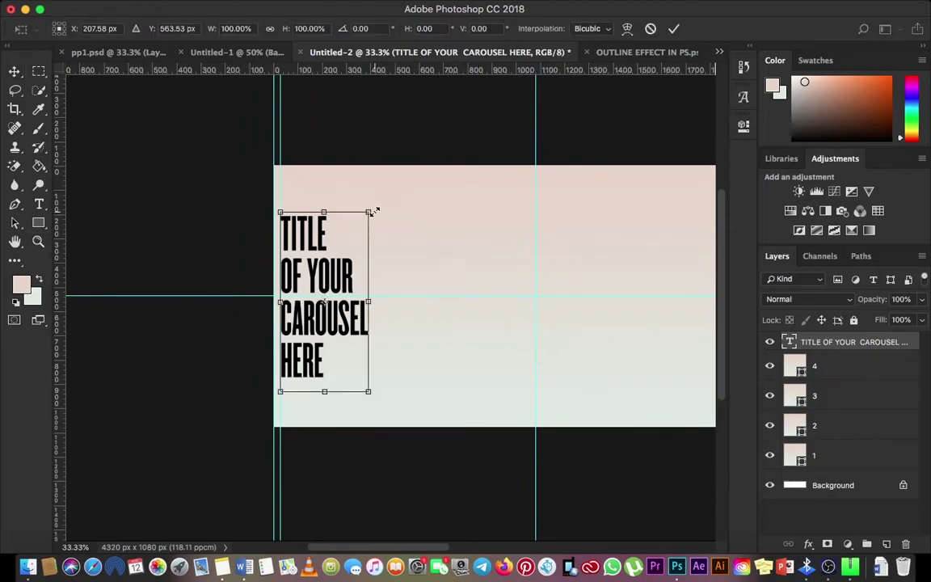
mouse_move(370, 210)
left_mouse_down()
mouse_move(390, 181)
mouse_move(370, 212)
left_mouse_up()
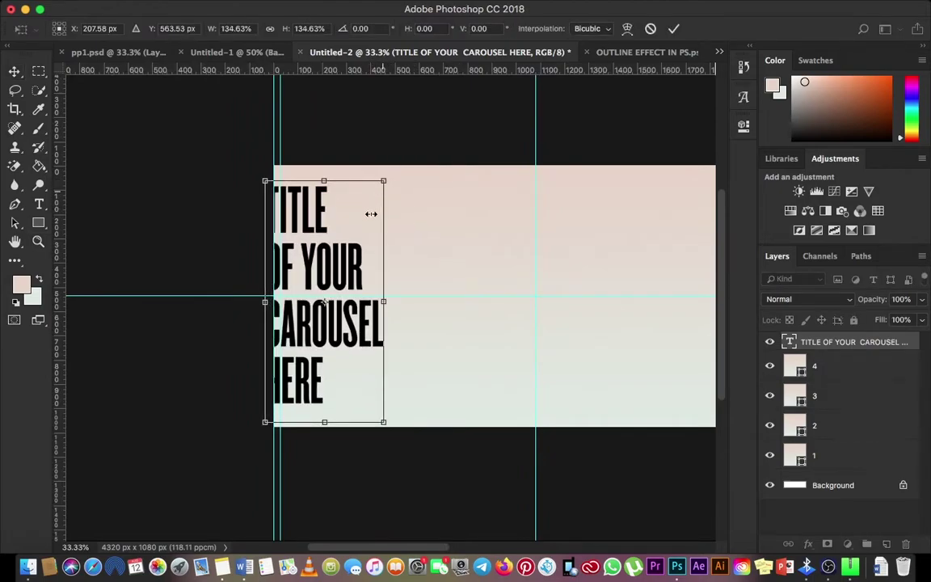
key("Return")
Reposition the enlarged title just inside the margin guide, centred vertically in the first panel
mouse_move(366, 250)
left_mouse_down()
mouse_move(385, 252)
mouse_move(380, 257)
left_mouse_up()
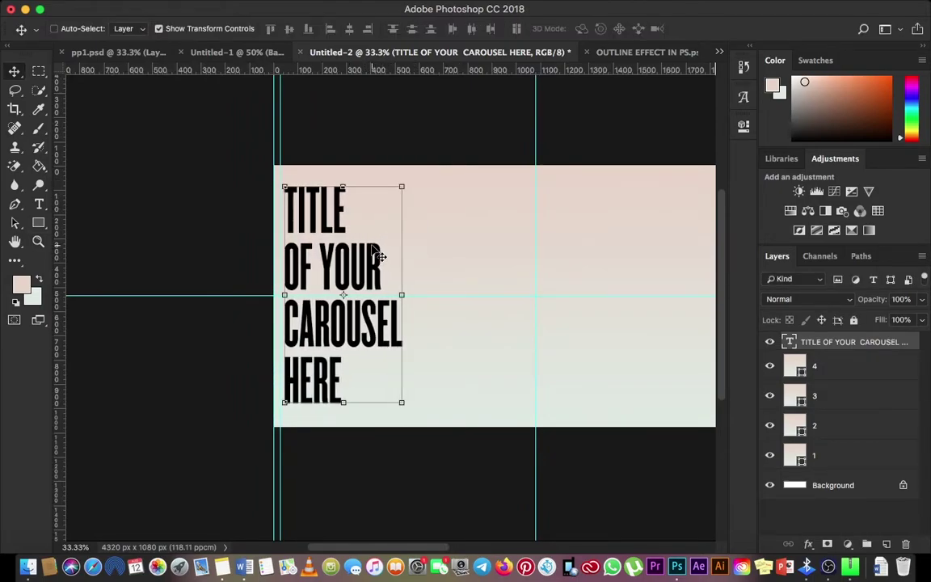
key("Left")
key("Left")
key("Left")
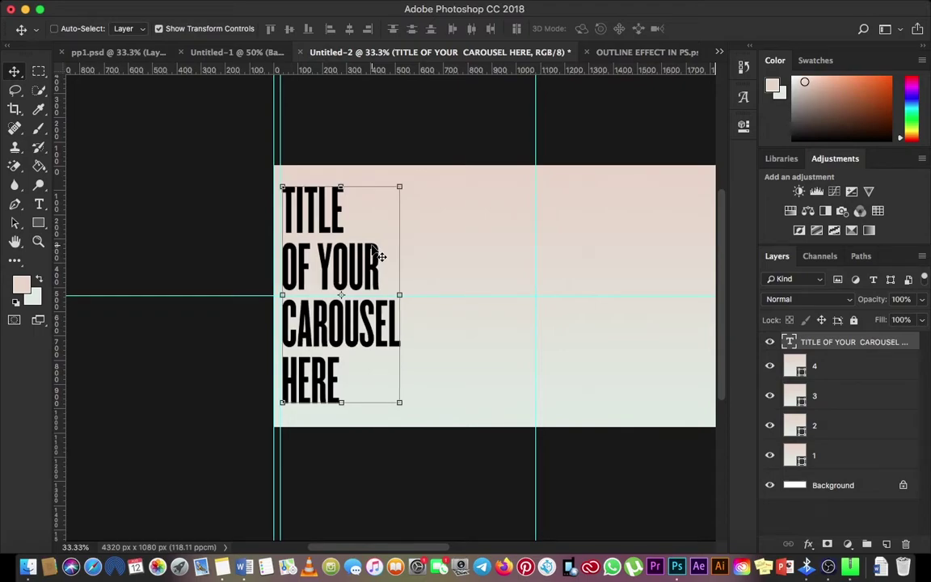
Duplicate the title text and place the copy to its right, across the boundary between the first and second panels
left_click(415, 268, "super")
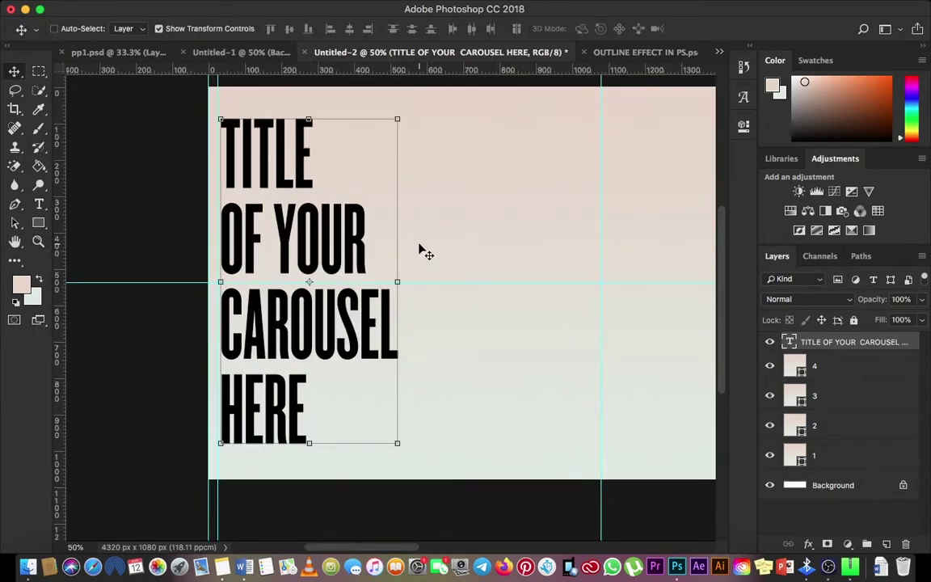
key("super+minus")
left_click_drag(383, 290, 349, 265)
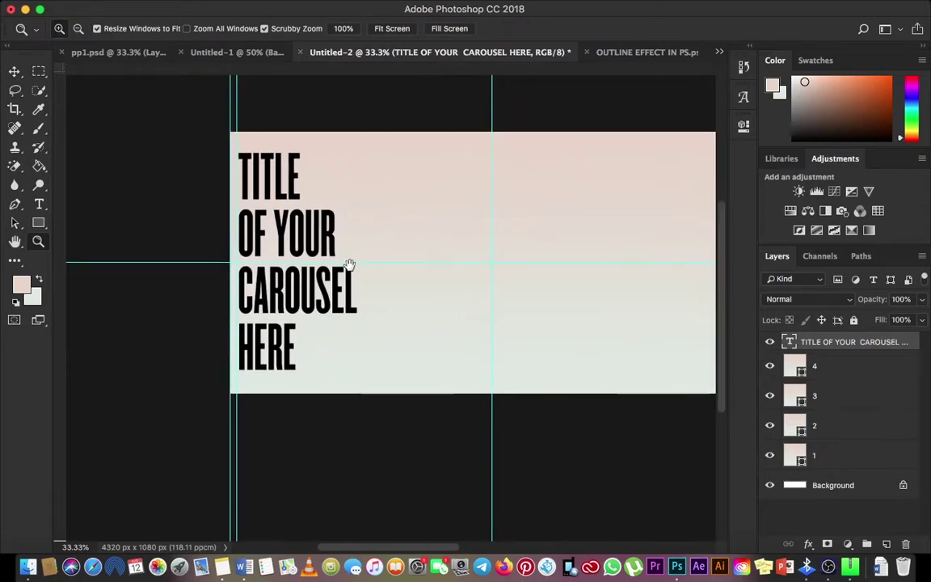
key("super+r")
left_click(8, 75)
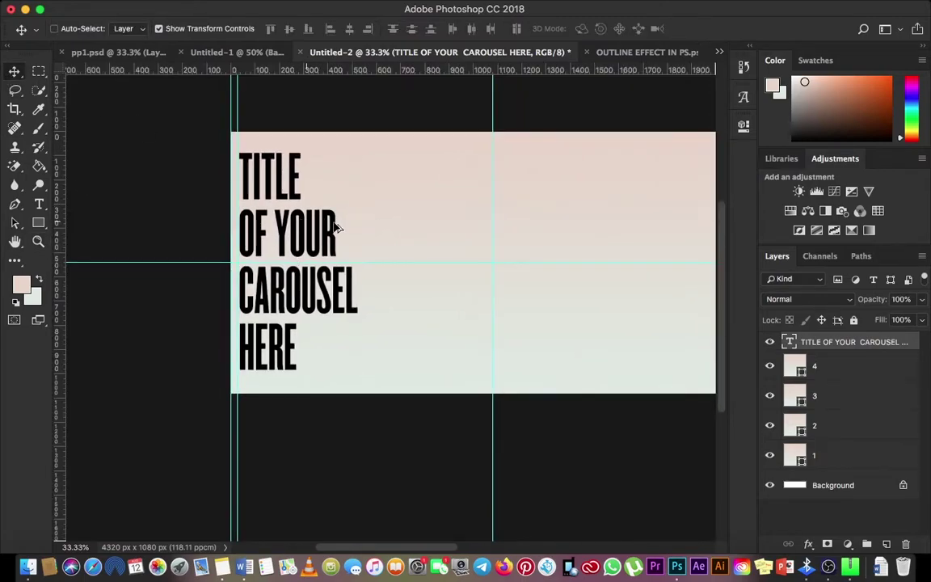
left_click_drag(327, 233, 475, 257)
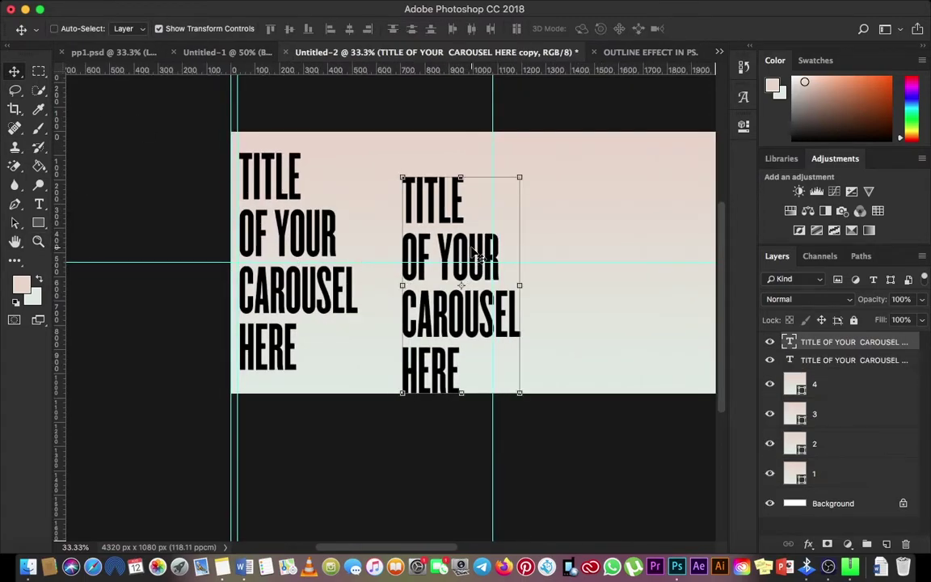
Delete all the text in the duplicated title, leaving its text layer open for editing
key("t")
left_click(473, 252)
left_click(466, 384)
key("BackSpace")
key("BackSpace")
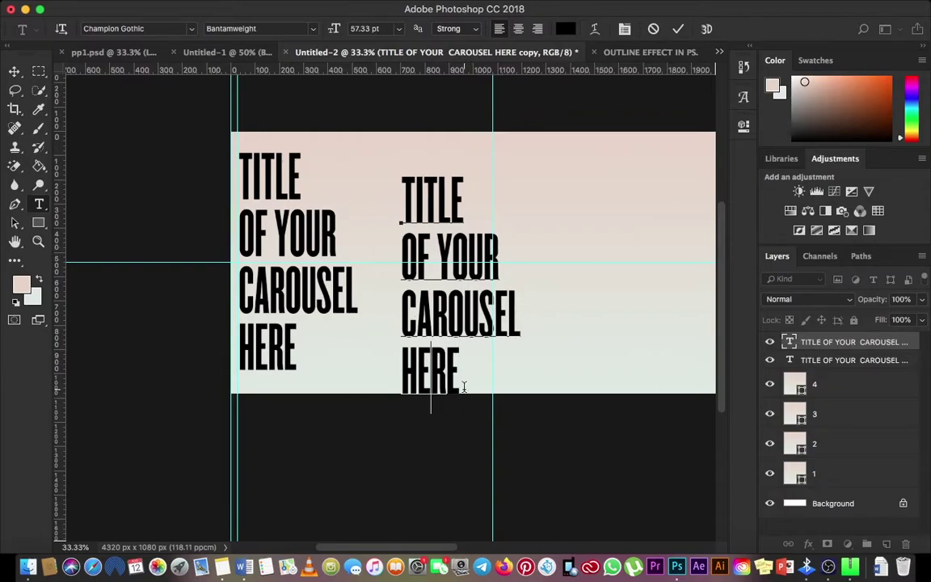
key("BackSpace")
key("BackSpace")
key("BackSpace")
key("BackSpace")
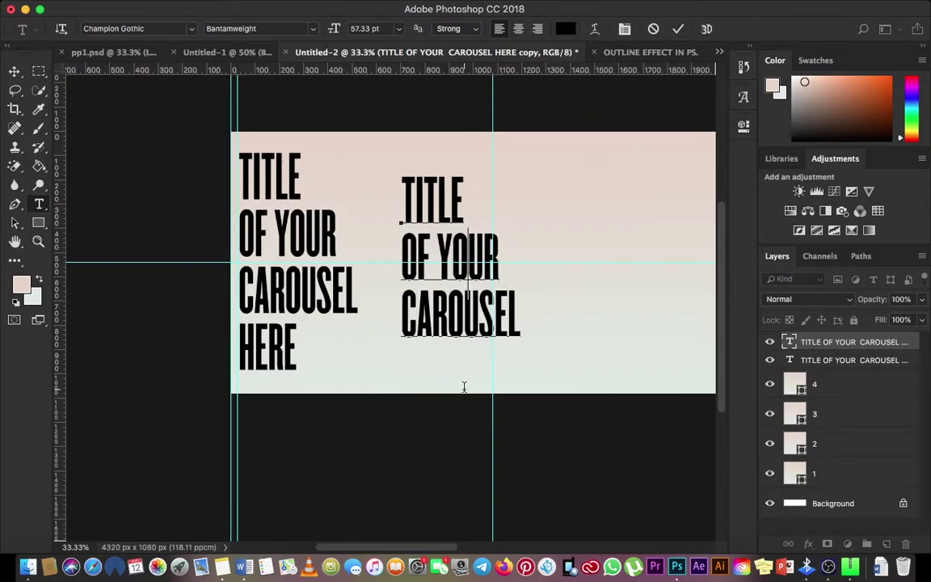
key("ctrl+a")
key("BackSpace")
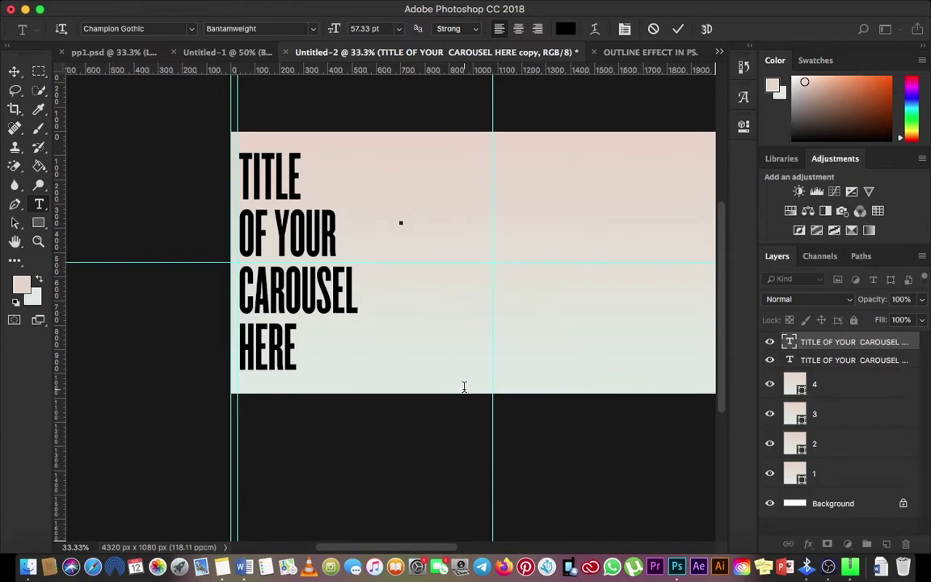
Enter "my first seamless carousel" as the new text of the duplicated title layer
type("my f")
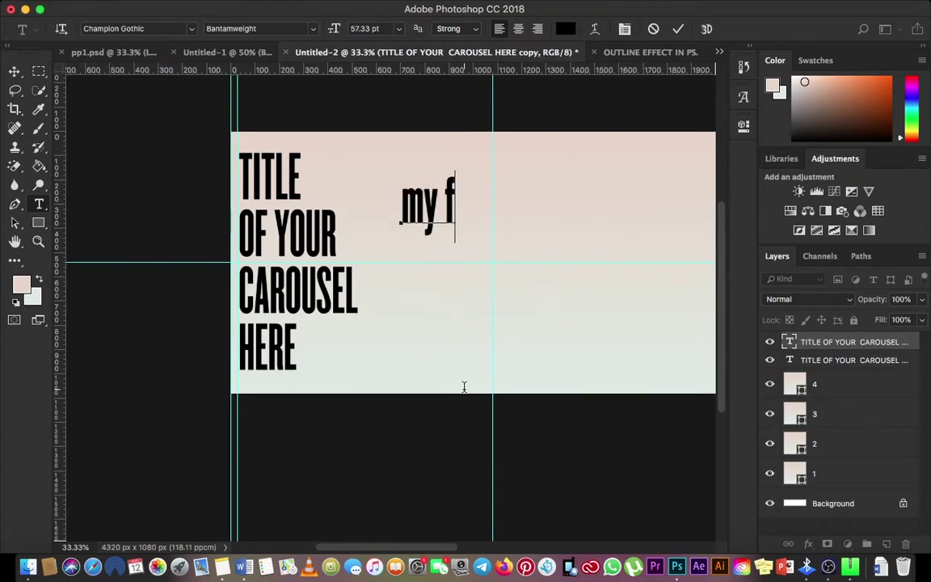
type("irst ")
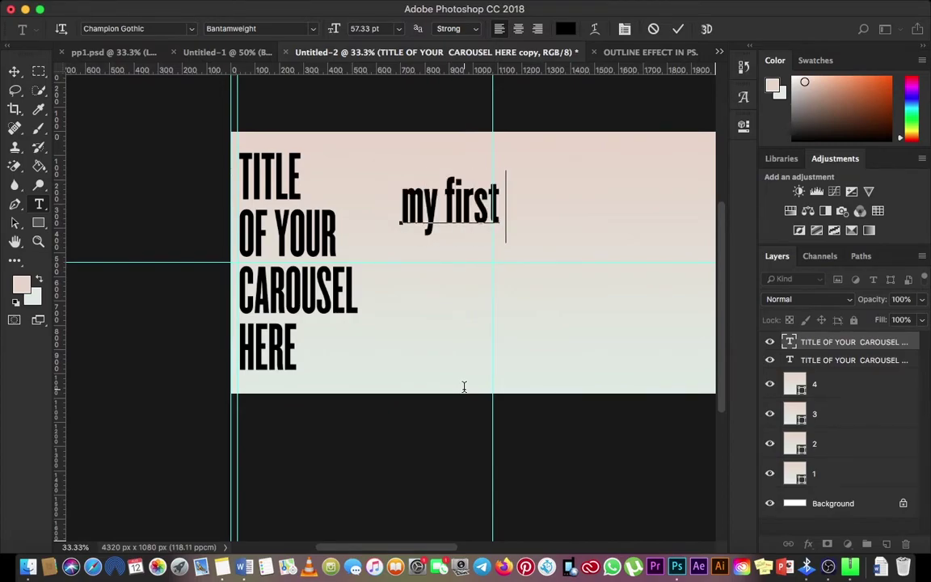
type("carous")
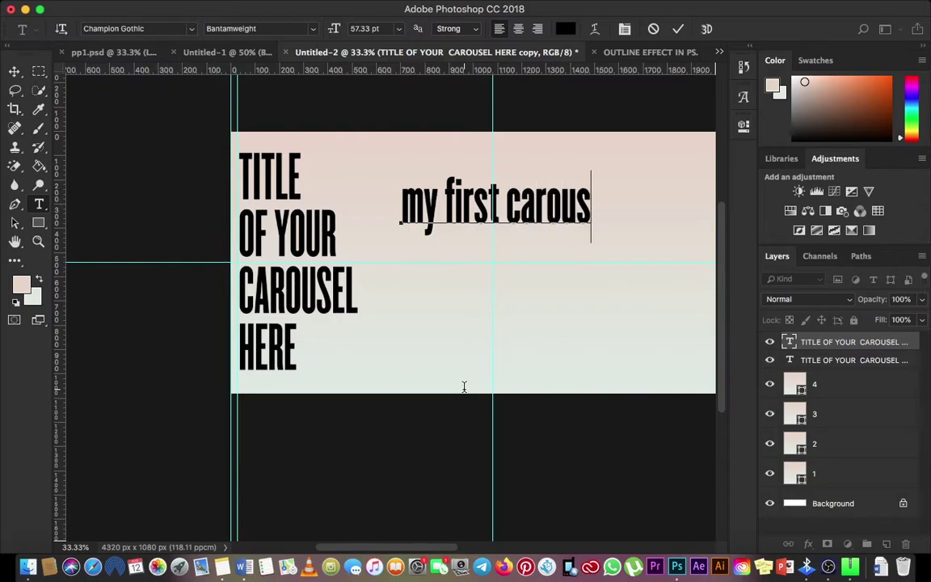
type("el")
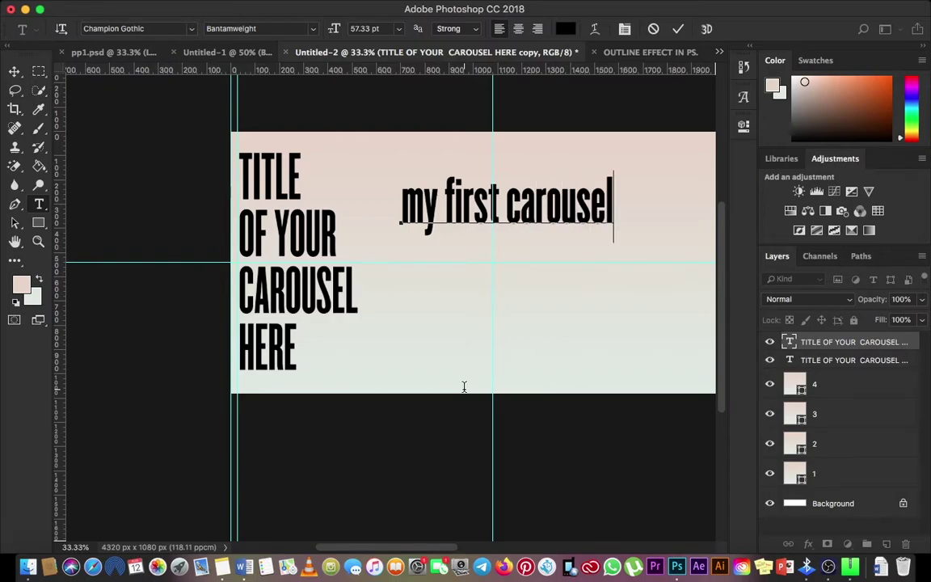
key("BackSpace")
key("BackSpace")
key("BackSpace")
key("BackSpace")
key("BackSpace")
key("BackSpace")
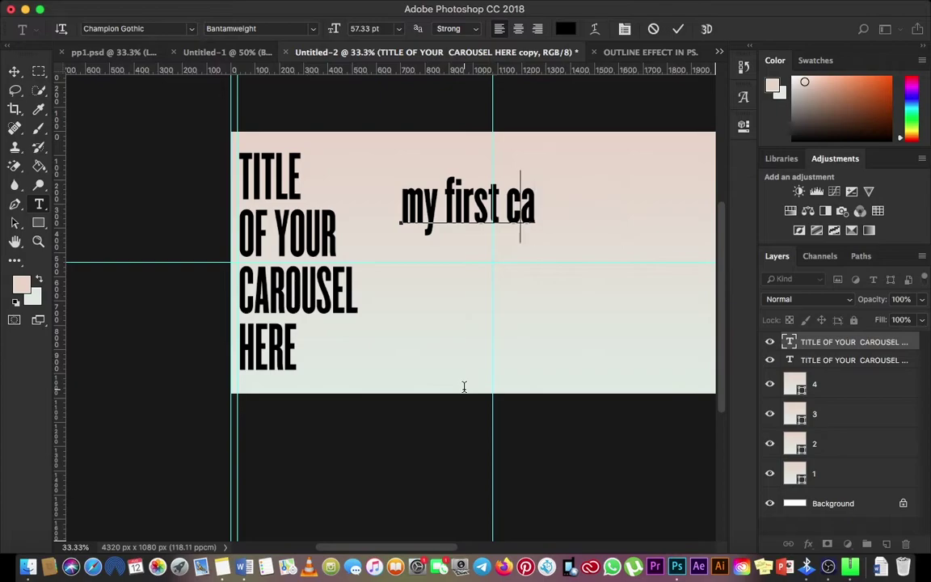
key("BackSpace")
type("seaml")
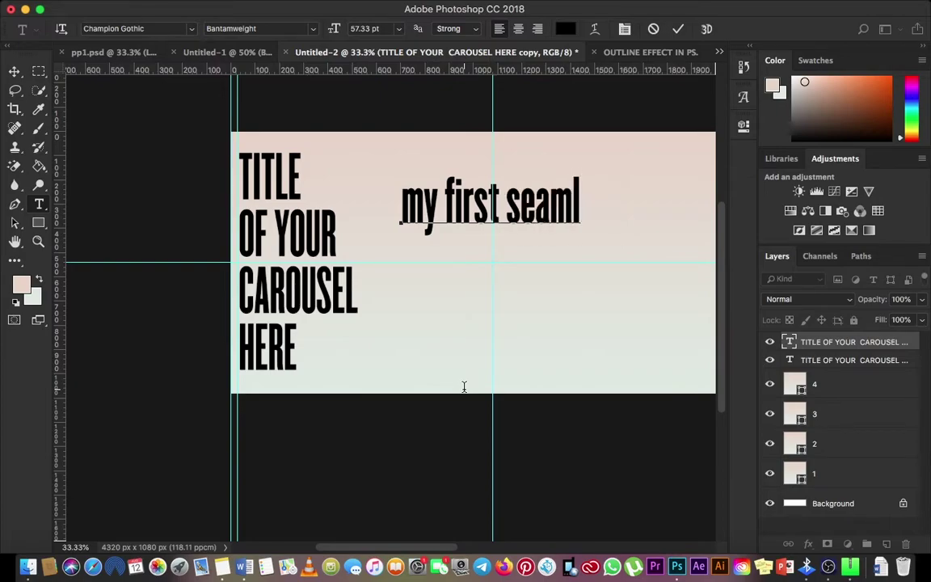
type("ess ca")
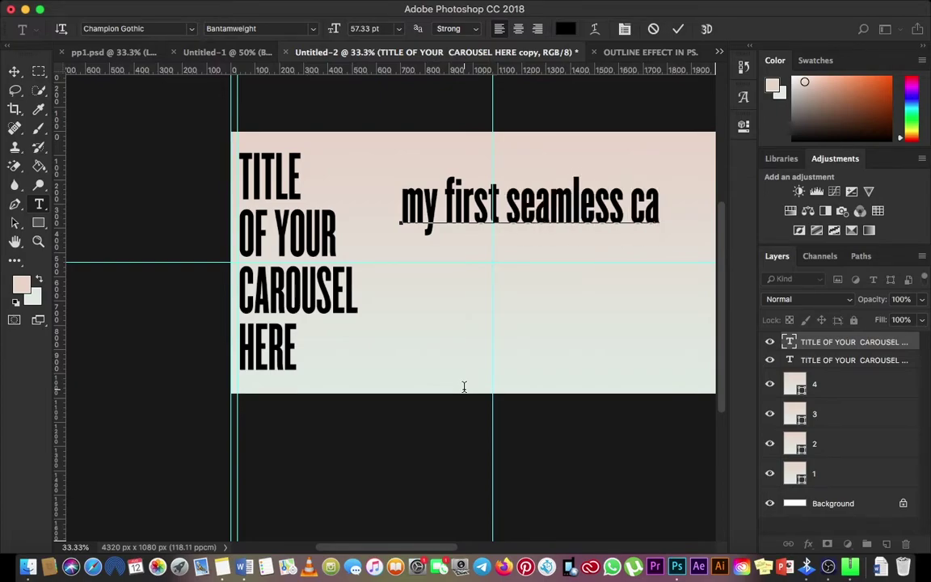
type("rou")
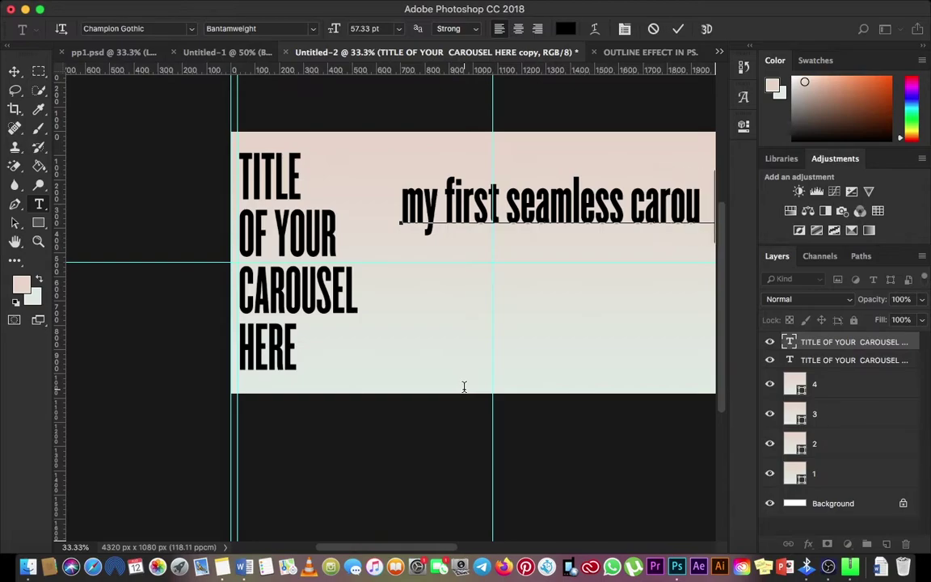
type("sel")
key("super+minus")
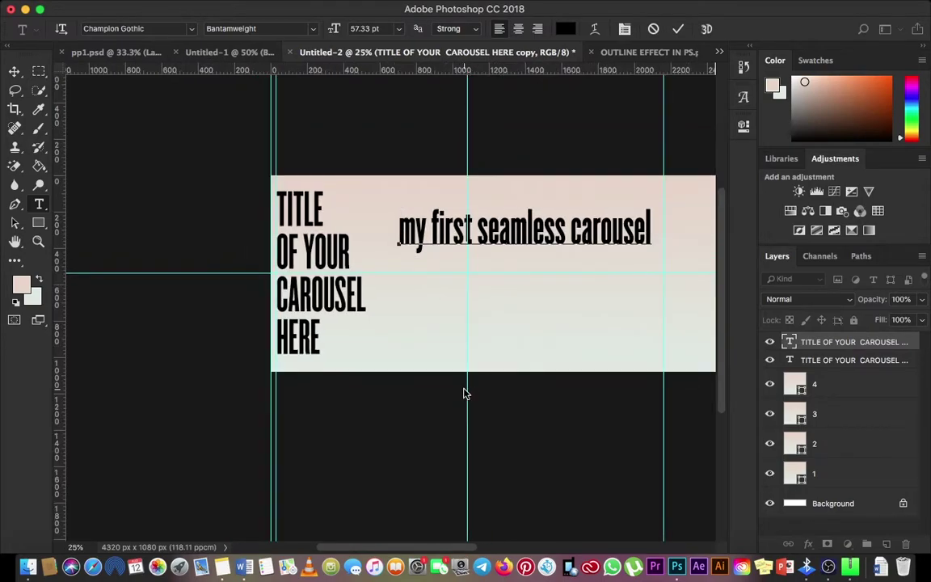
key("super+a")
left_click(15, 71)
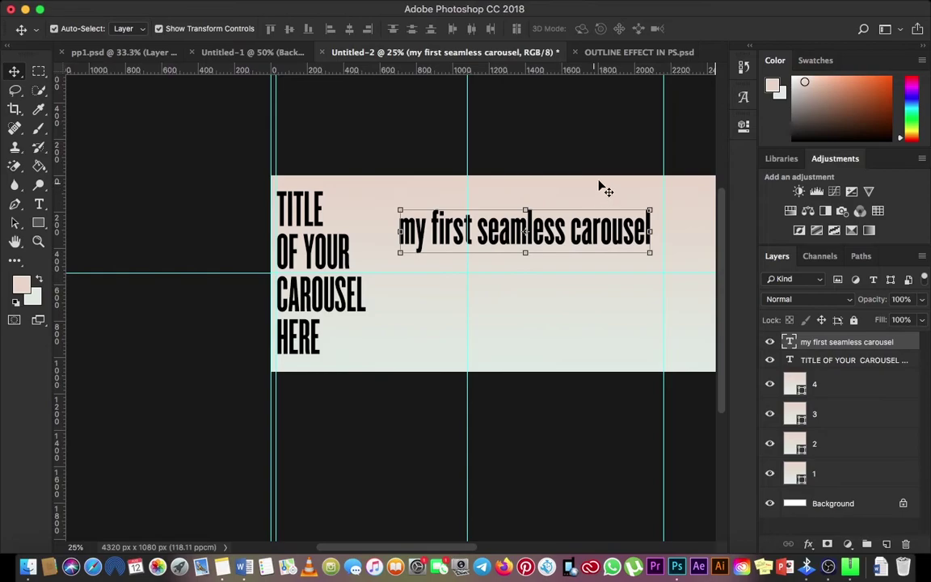
Change the font of the "my first seamless carousel" line to Avenir
key("t")
left_click(556, 233)
key("super+a")
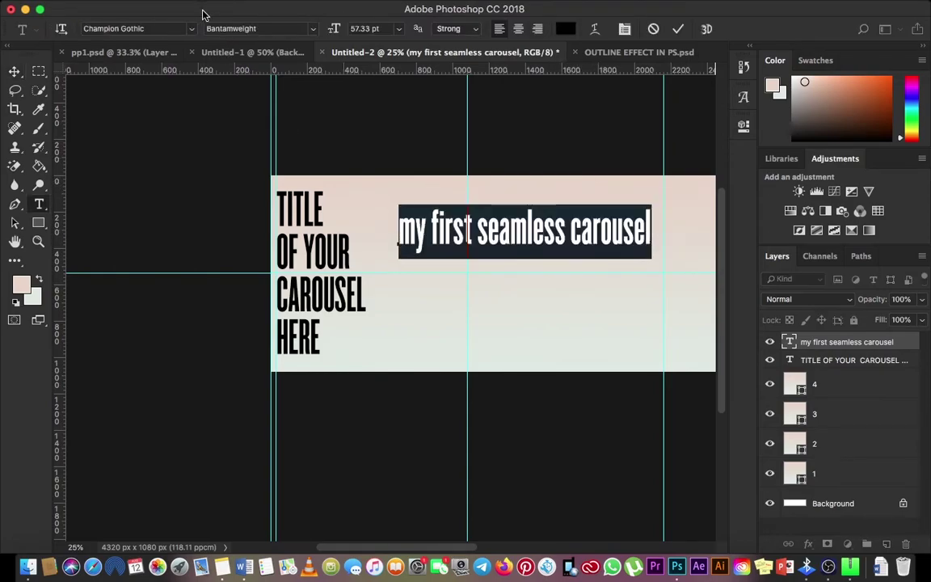
left_click(194, 31)
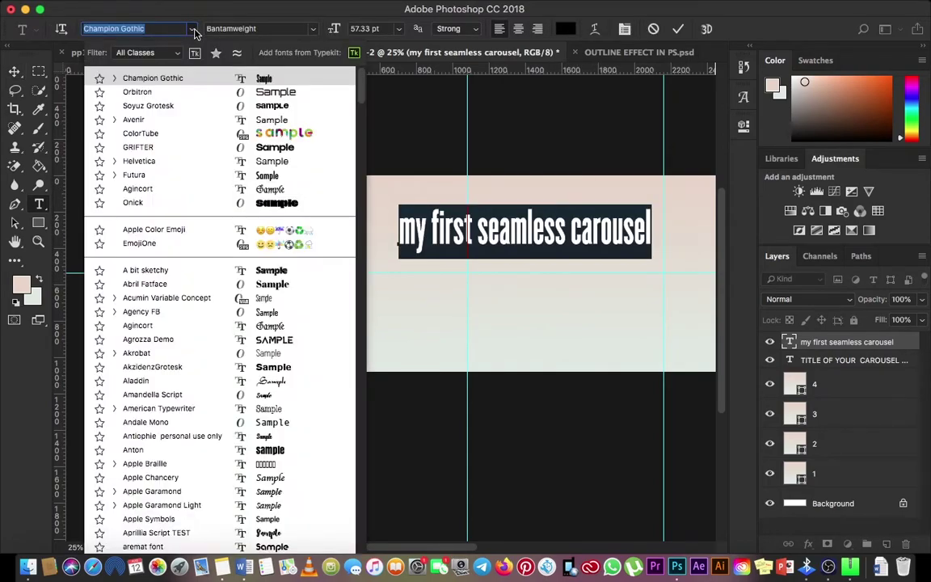
left_click(174, 119)
left_click(15, 72)
Reduce the font size of the "my first seamless carousel" line until it is about 640 px wide
key("t")
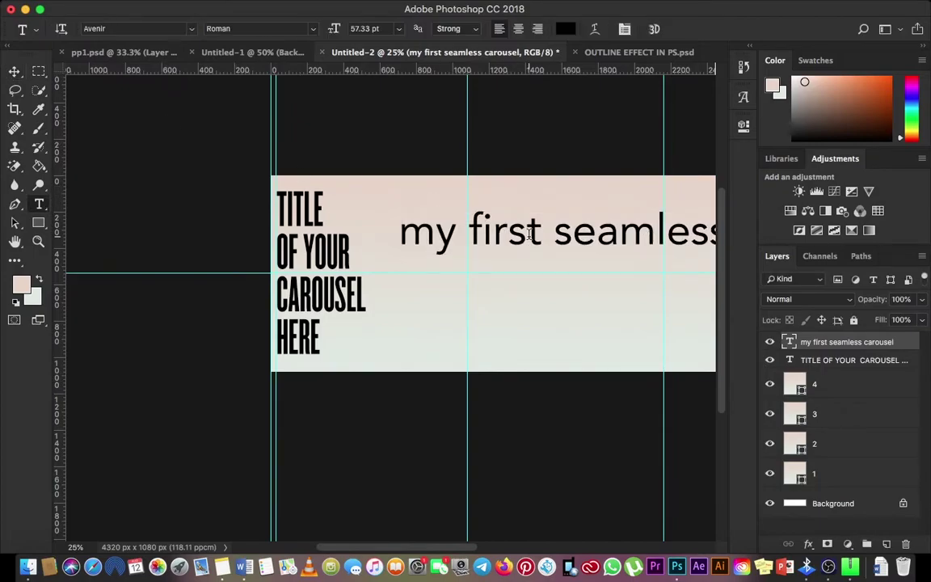
left_click(527, 235)
key("super+a")
left_click_drag(334, 29, 306, 31)
left_click(15, 71)
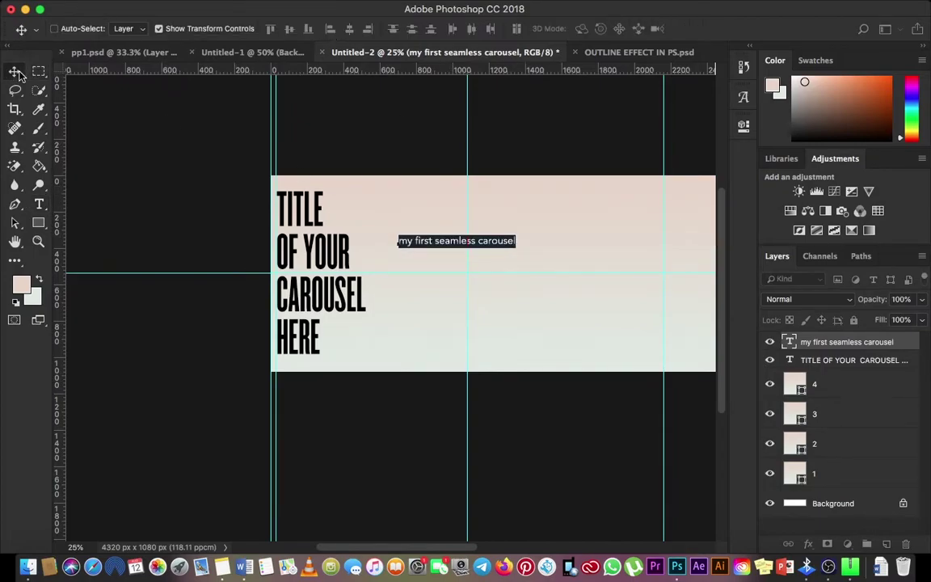
Move the "my first seamless carousel" line to the canvas's lower edge, straddling the guide between the first and second panels
left_click_drag(488, 270, 456, 324)
key("z")
left_click(484, 360)
key("v")
key("z")
left_click(441, 347)
key("v")
key("z")
left_click(451, 330)
left_click(451, 336)
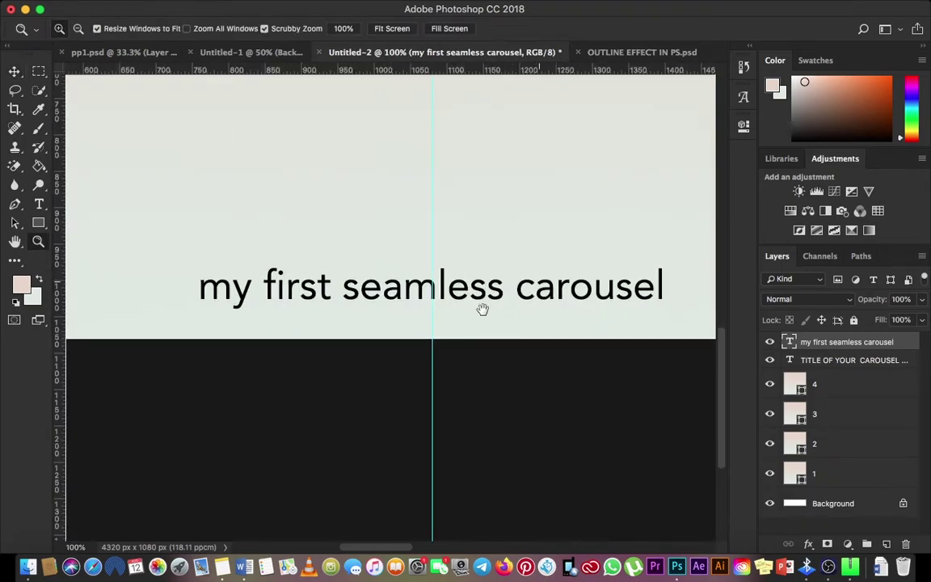
key("v")
left_click_drag(510, 304, 508, 315)
Scale the line down around its centre to about 360 px wide and nudge it down near the canvas's lower edge
key("super+t")
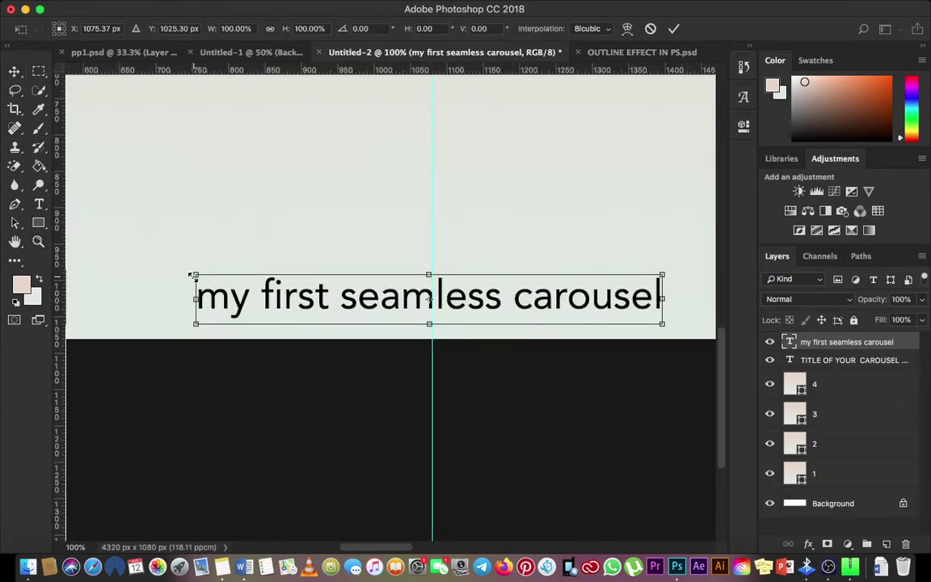
left_click_drag(191, 276, 291, 319)
key("Return")
left_click_drag(487, 297, 488, 303)
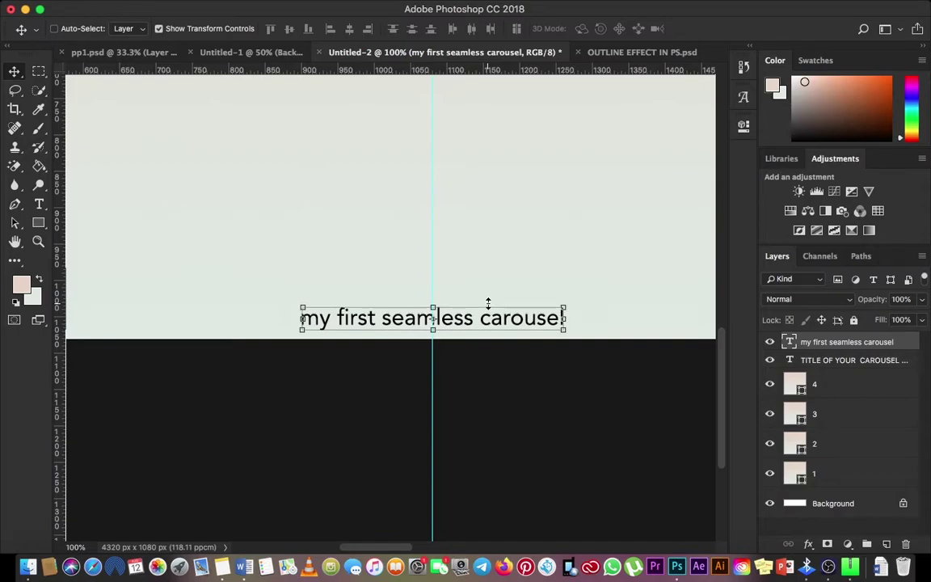
key("Down")
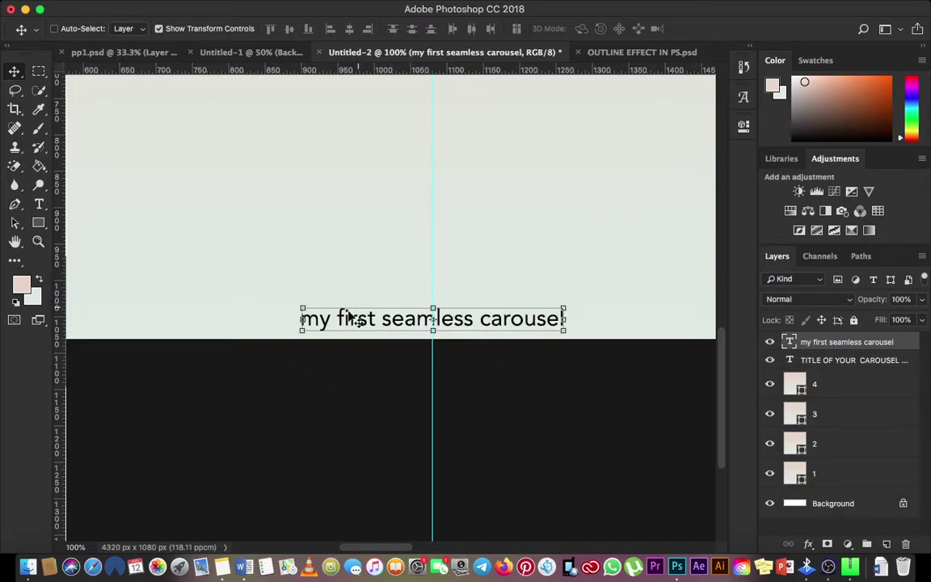
Select the gradient layer named 4, directly beneath the two text layers
left_click(825, 478)
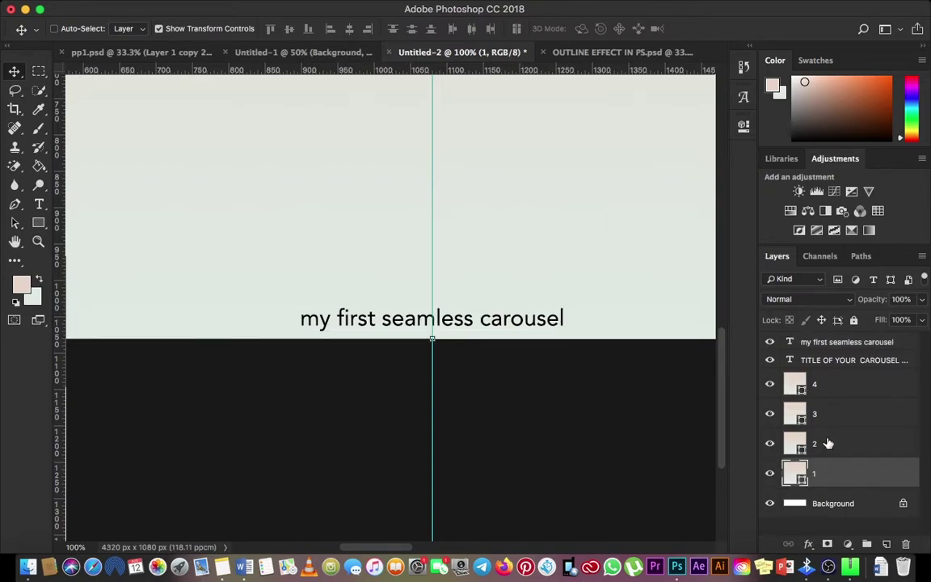
left_click(828, 443)
key("super+minus")
key("super+minus")
key("super+minus")
key("super+minus")
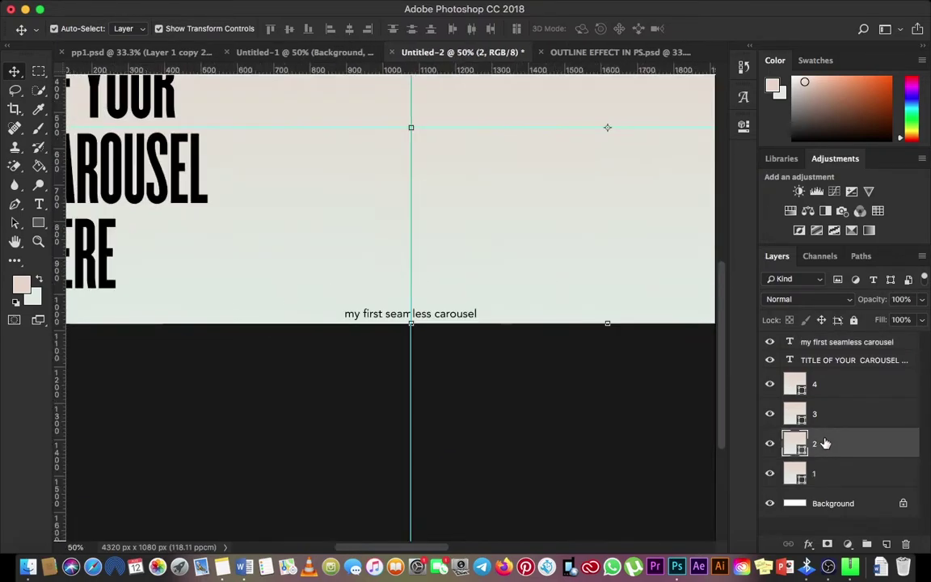
key("z")
left_click(352, 269)
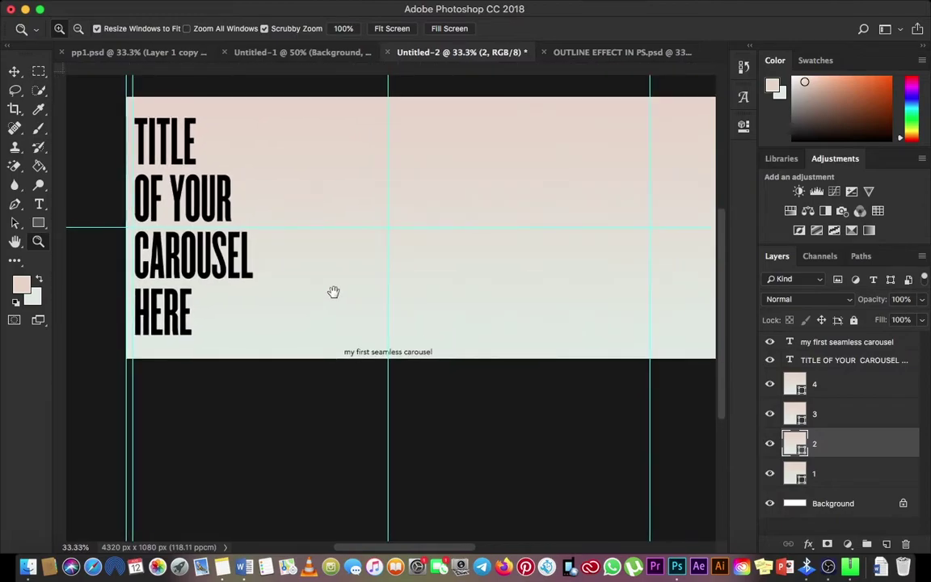
key("v")
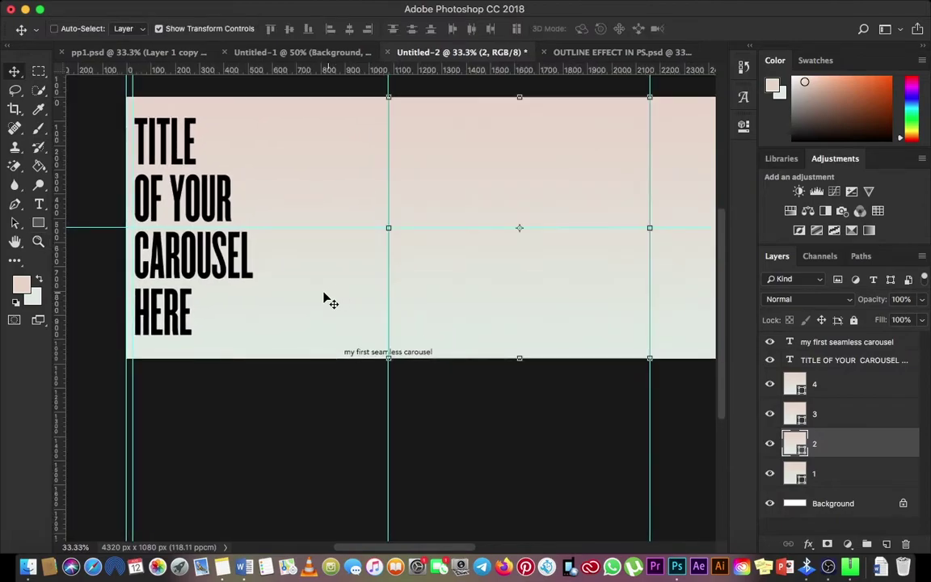
left_click(841, 387)
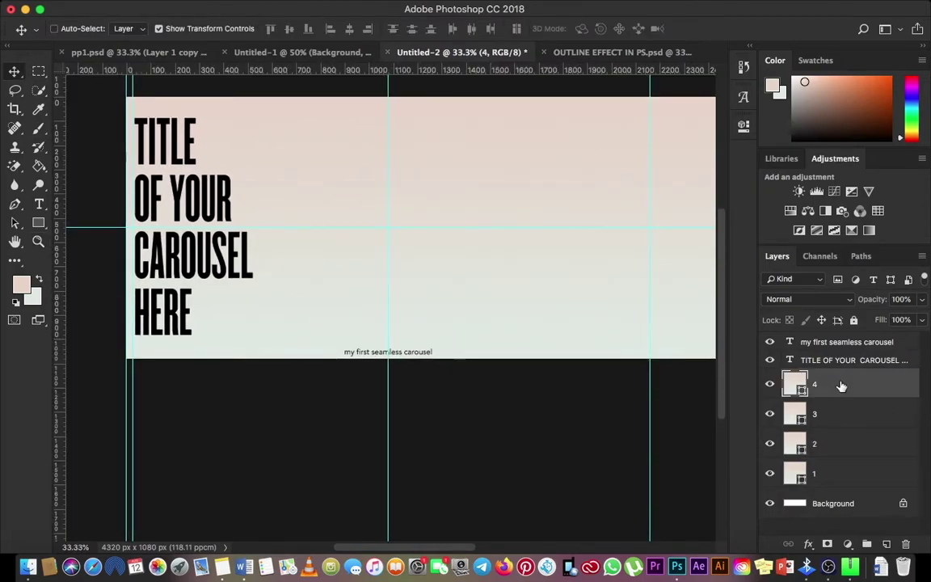
Switch to the Untitled-1 document and copy the black-and-white checked-shirt cut-out on Layer 4 copy 2
left_click(303, 52)
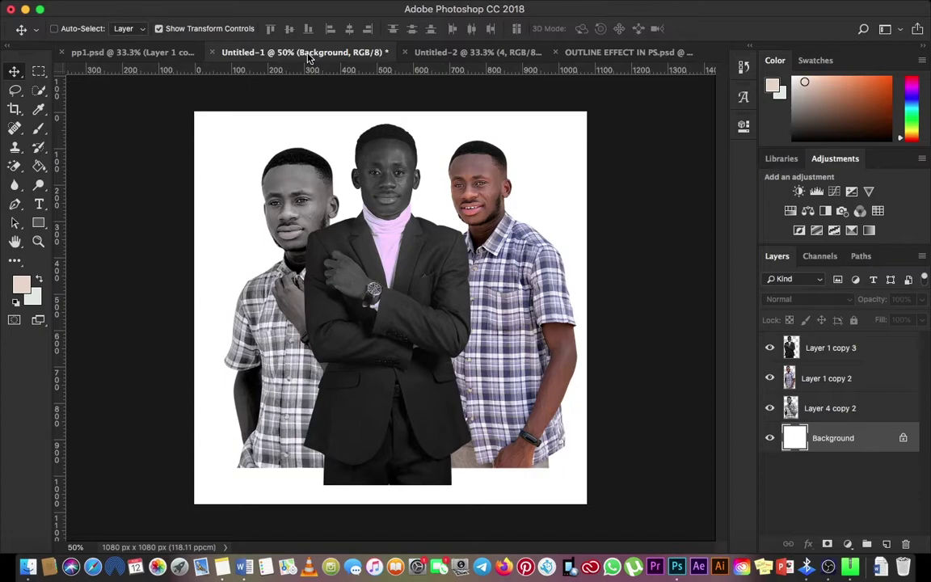
left_click(813, 410)
left_click(769, 409)
left_click(770, 409)
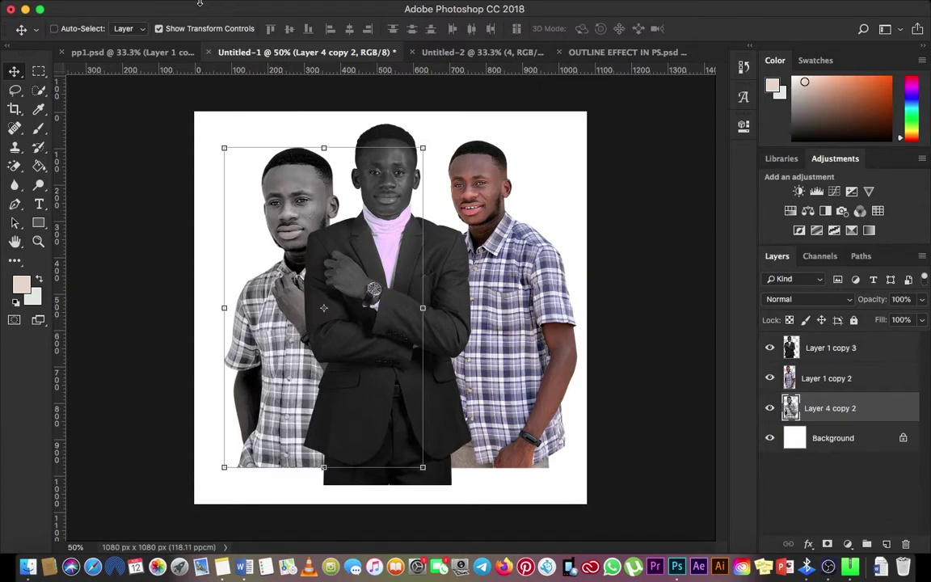
left_click(132, 8)
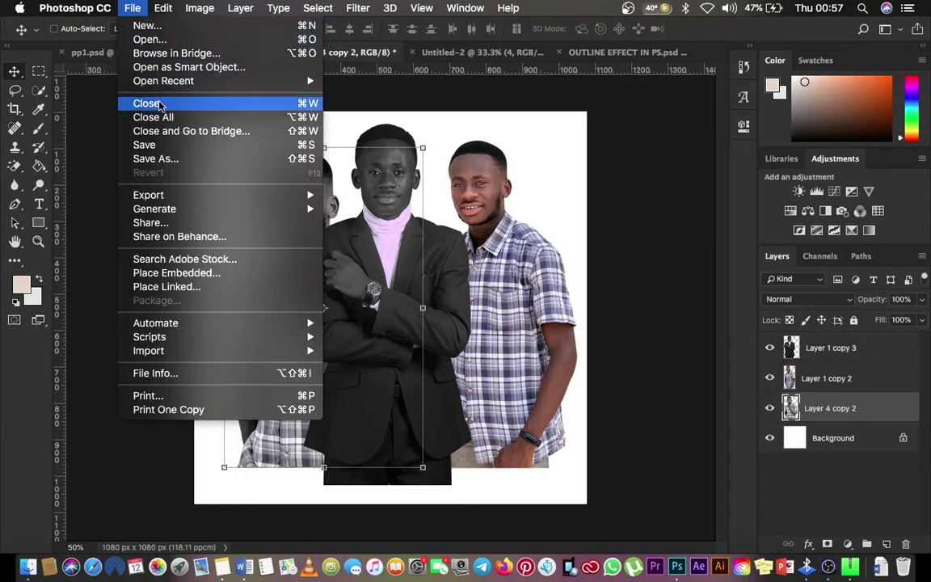
mouse_move(162, 9)
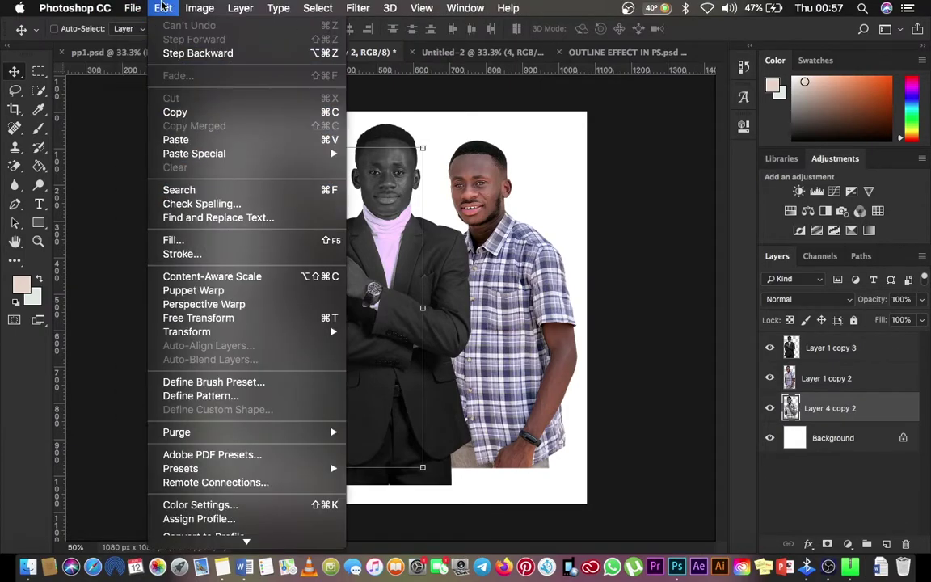
left_click(189, 114)
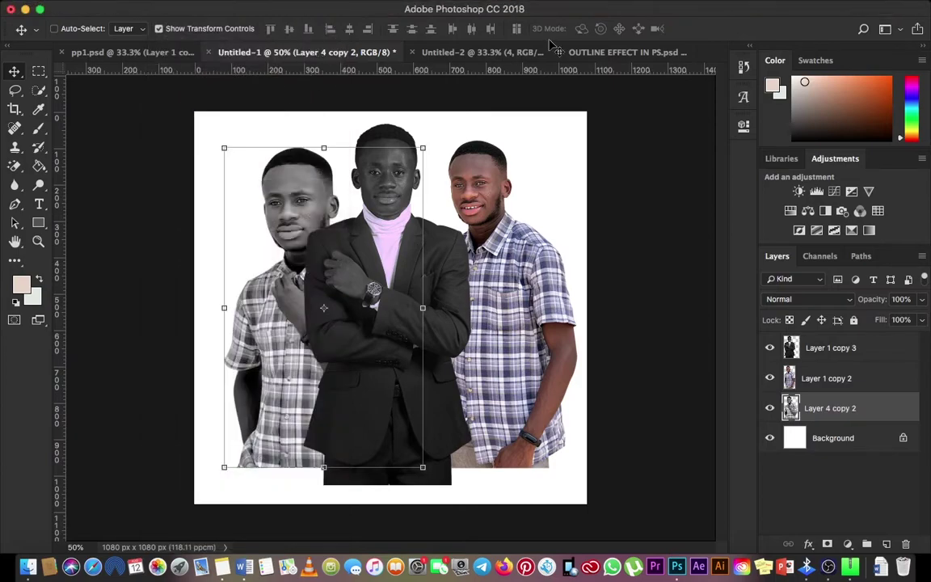
Paste the cut-out into Untitled-2 above layer 4 and place it across the boundary between the first and second panels
left_click(491, 60)
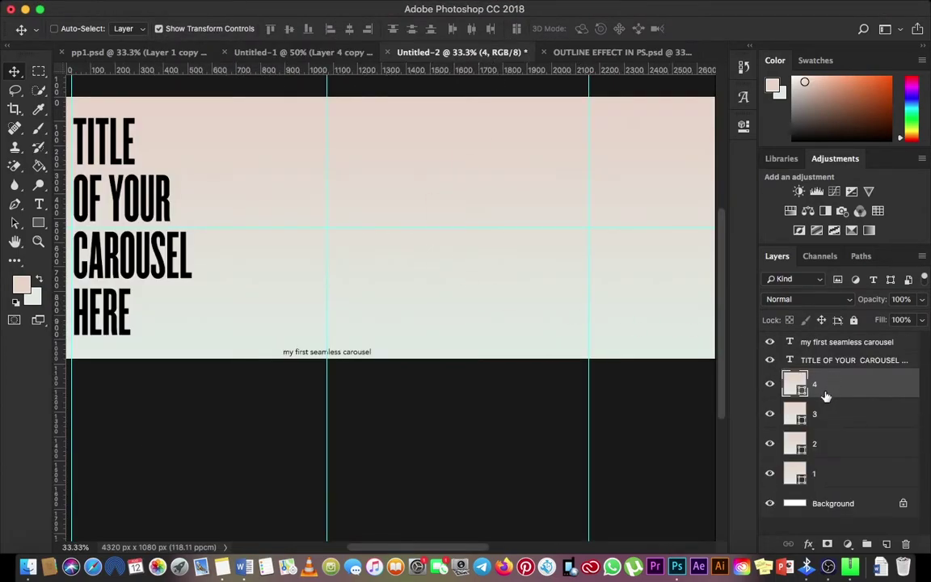
left_click(161, 9)
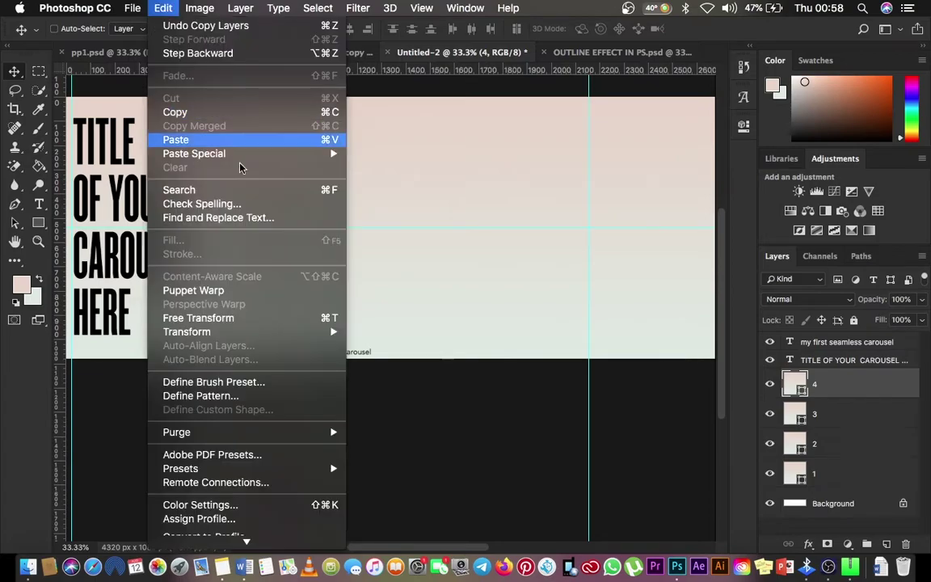
mouse_move(243, 154)
left_click(430, 171)
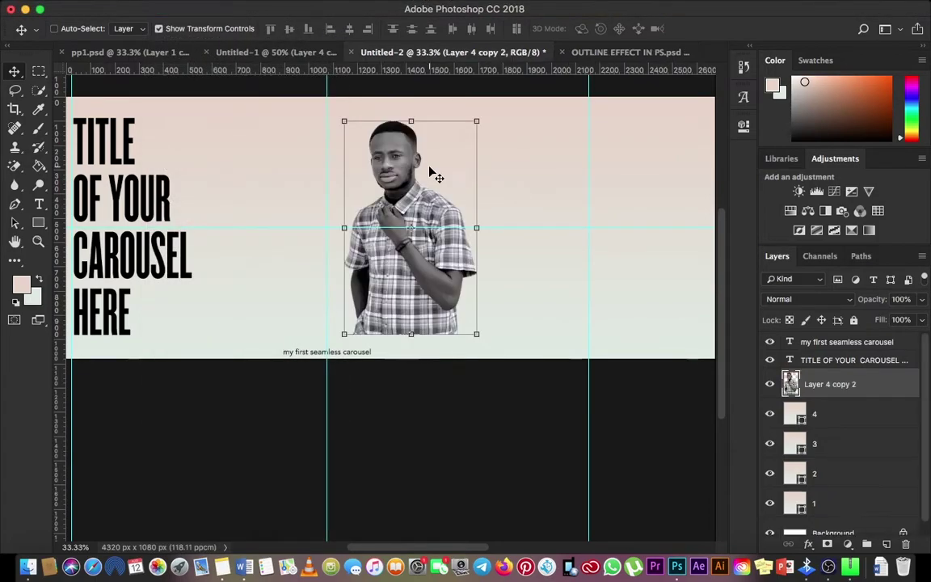
left_click_drag(453, 187, 395, 181)
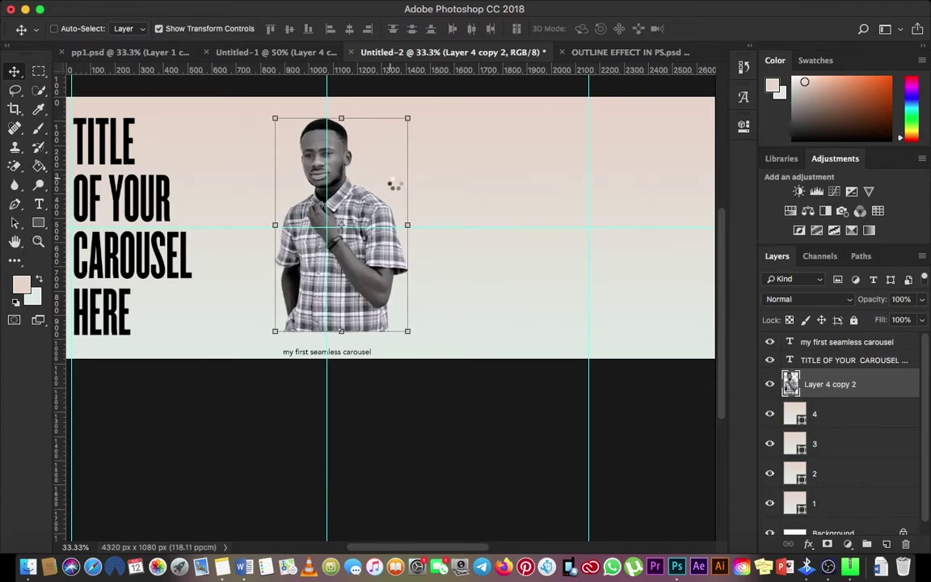
Nudge the checked-shirt cut-out left and slightly down, centring it on the first panel boundary just above the caption
key("Left")
key("Left")
key("Left")
key("Left")
key("Down")
key("Down")
key("Down")
key("Down")
key("Down")
key("Down")
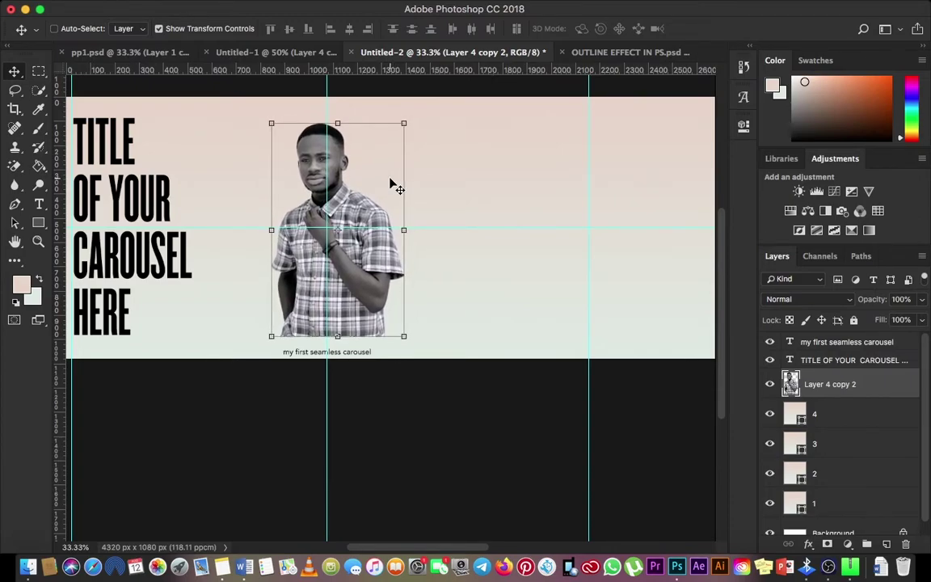
key("shift+Left")
key("shift+Left")
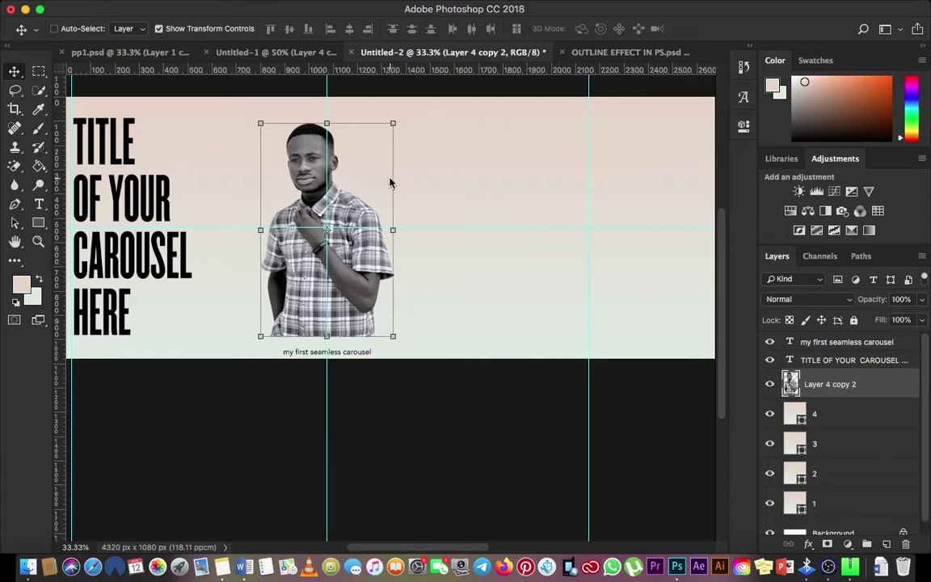
key("shift+Right")
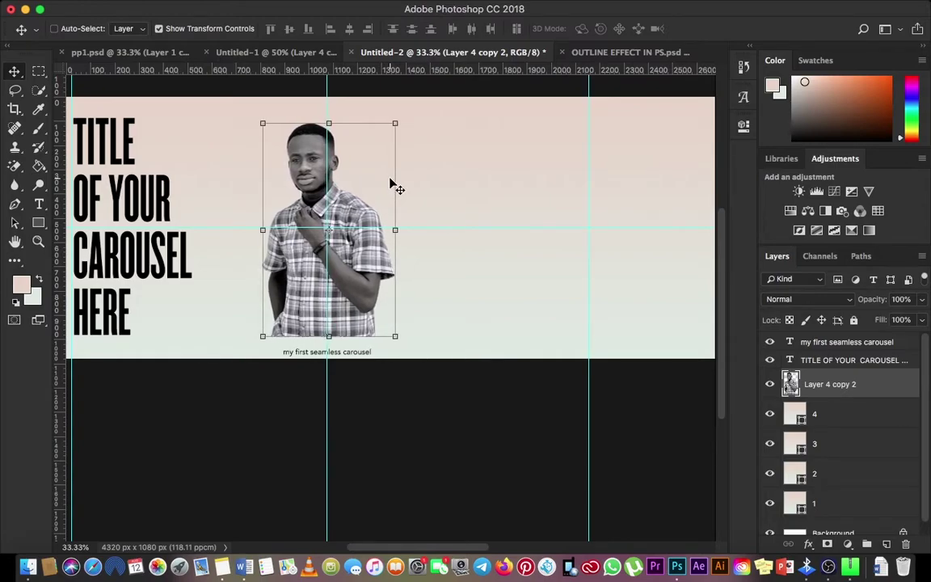
key("shift+Left")
key("shift+Up")
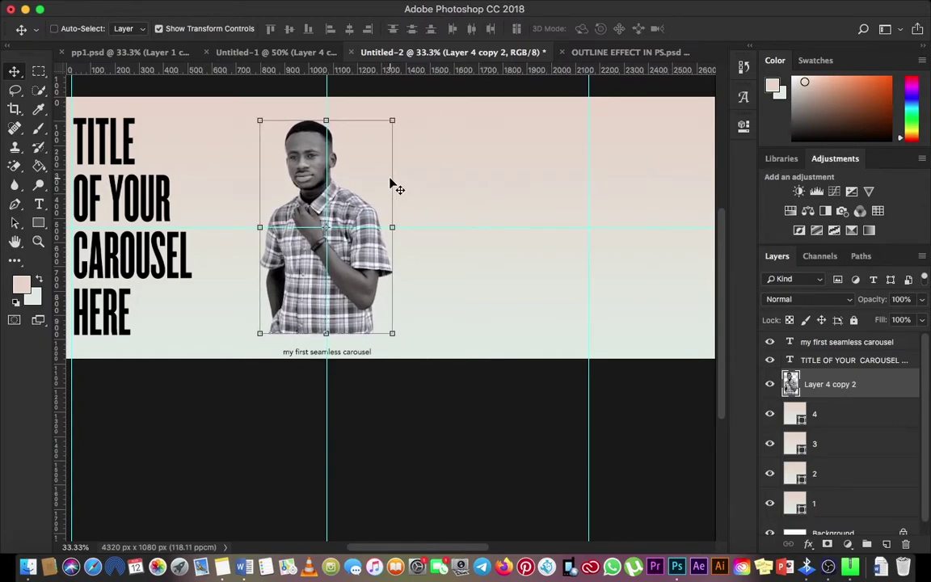
key("Down")
key("Down")
key("Down")
key("Down")
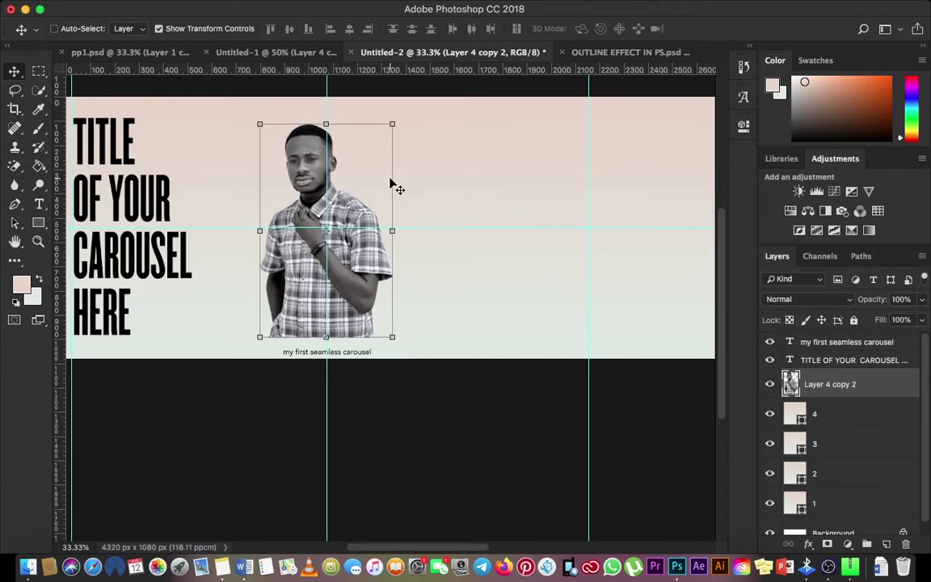
key("Up")
key("Up")
key("Up")
key("Up")
key("Up")
key("Up")
key("Up")
key("Up")
key("Up")
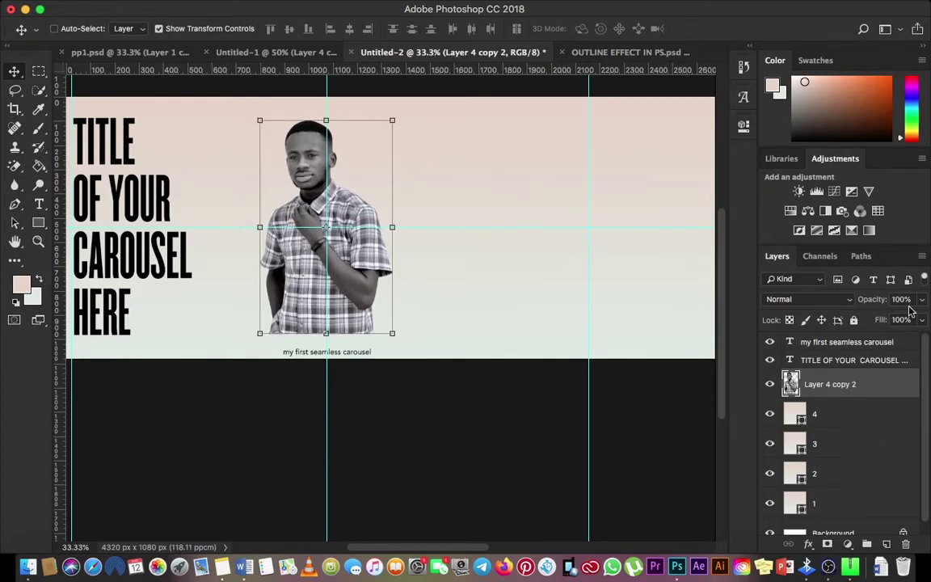
With layer 4 selected, draw a circle about 444 px in diameter behind the man's head, crossing the canvas's upper edge
left_click(831, 411)
left_click(38, 222)
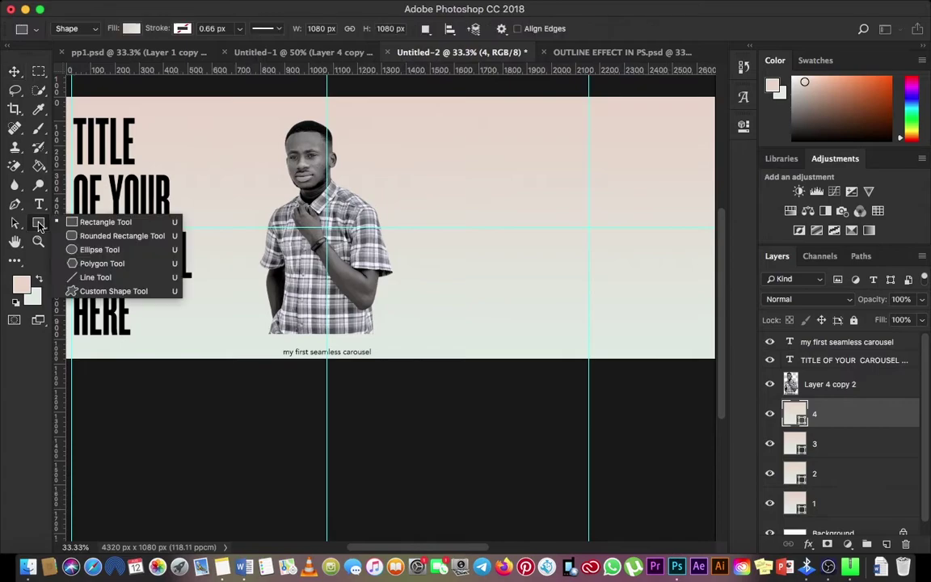
left_click(99, 250)
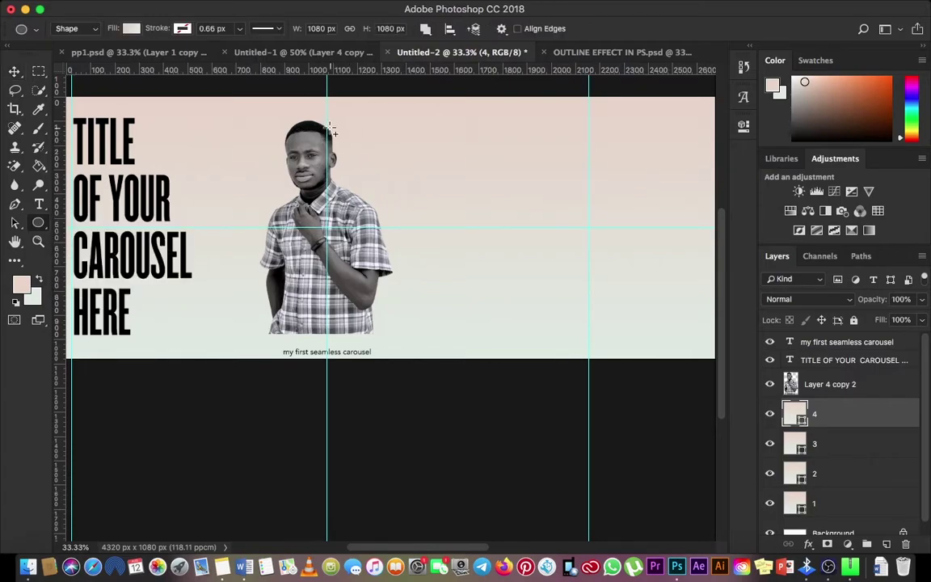
left_click_drag(316, 114, 395, 168)
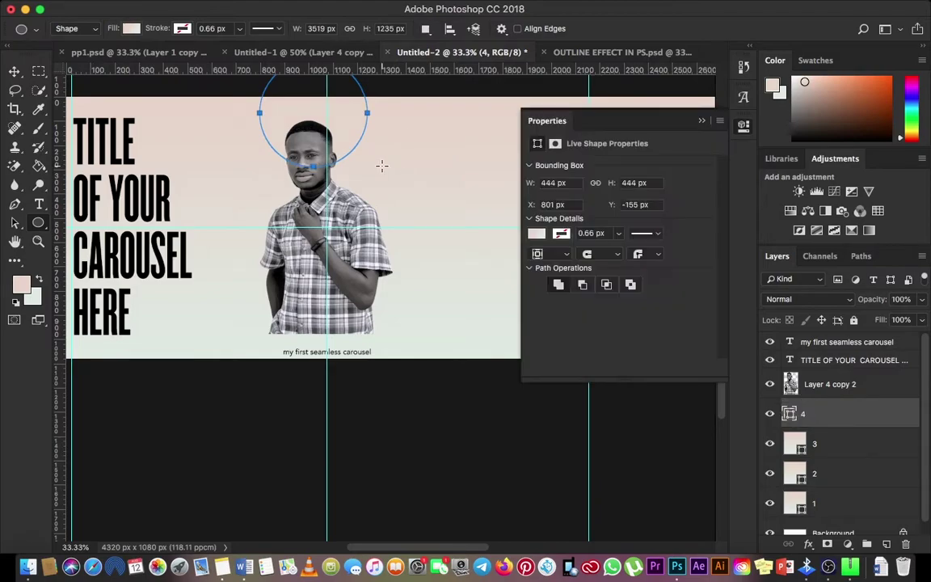
Try no fill, black and grey on the layer 4 shape, then set its fill to blue
left_click(537, 233)
left_click(547, 262)
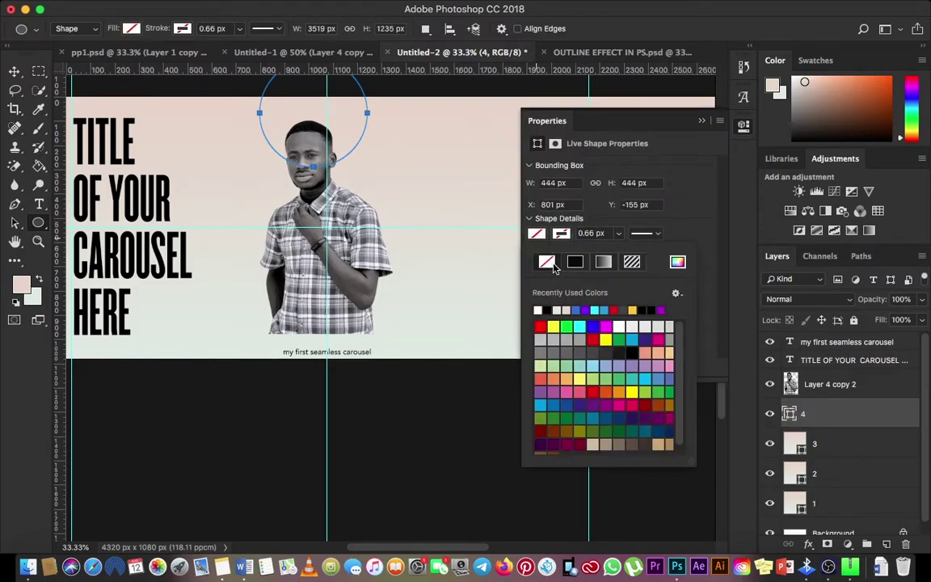
left_click(603, 312)
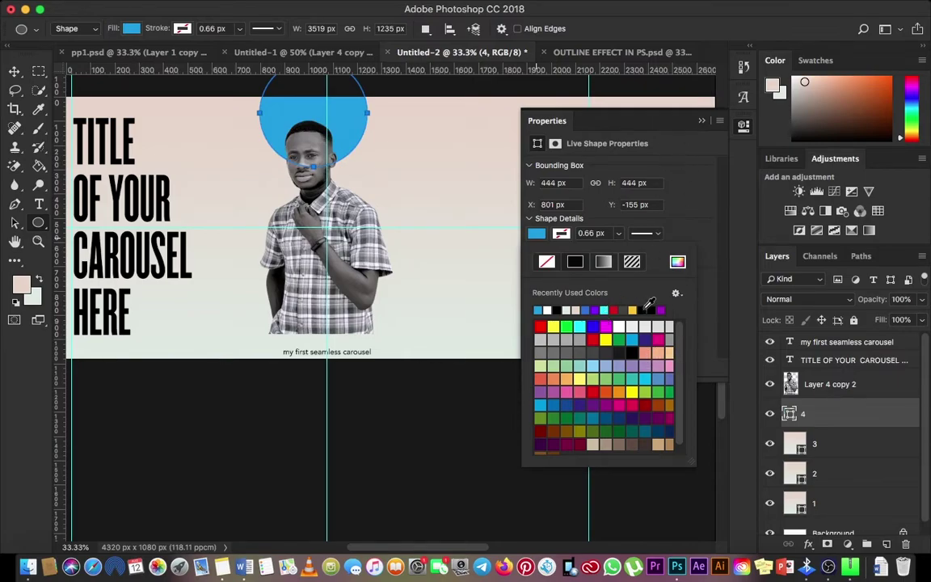
left_click(647, 311)
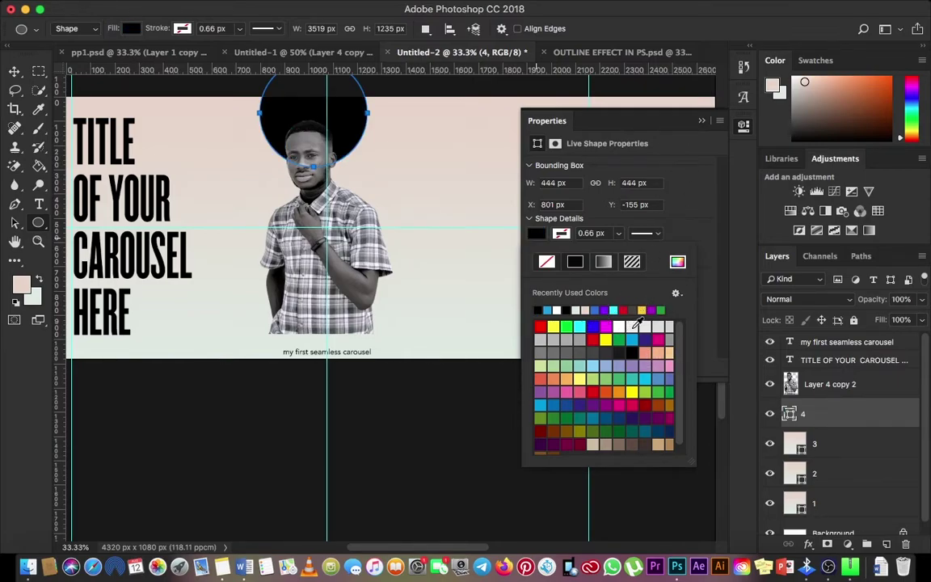
left_click(671, 328)
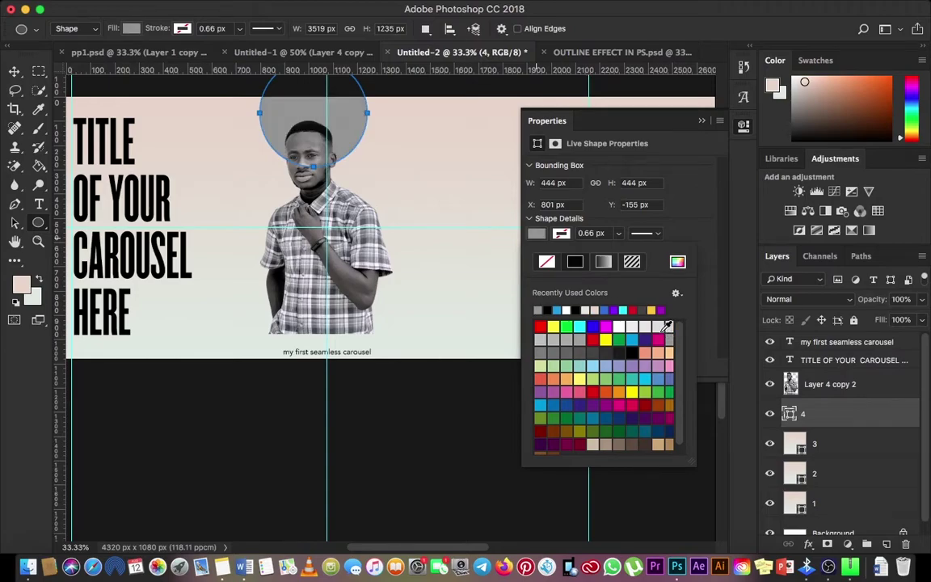
left_click(585, 310)
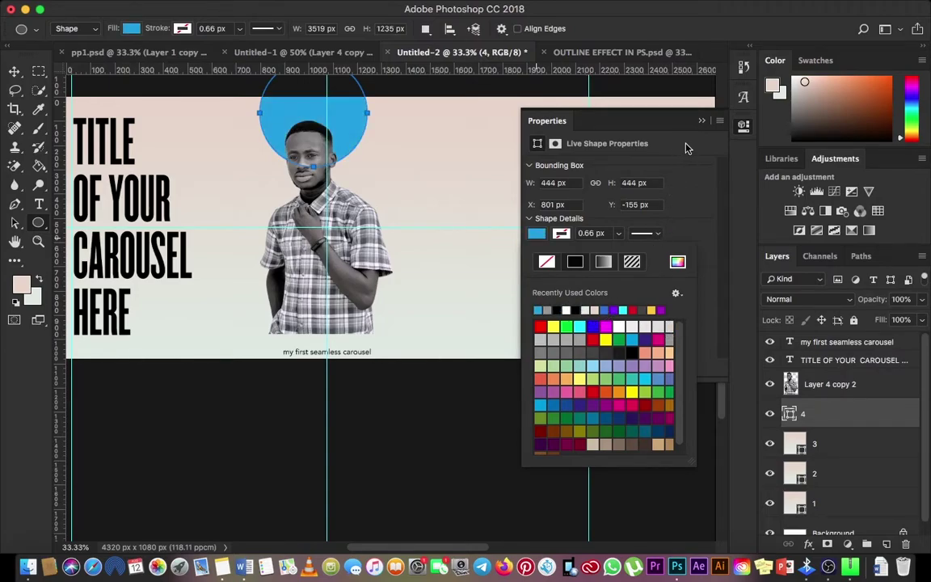
Try to move the blue circle, check the whole canvas, and undo back to layer 4's gradient fill
left_click(701, 121)
left_click(702, 121)
left_click(15, 71)
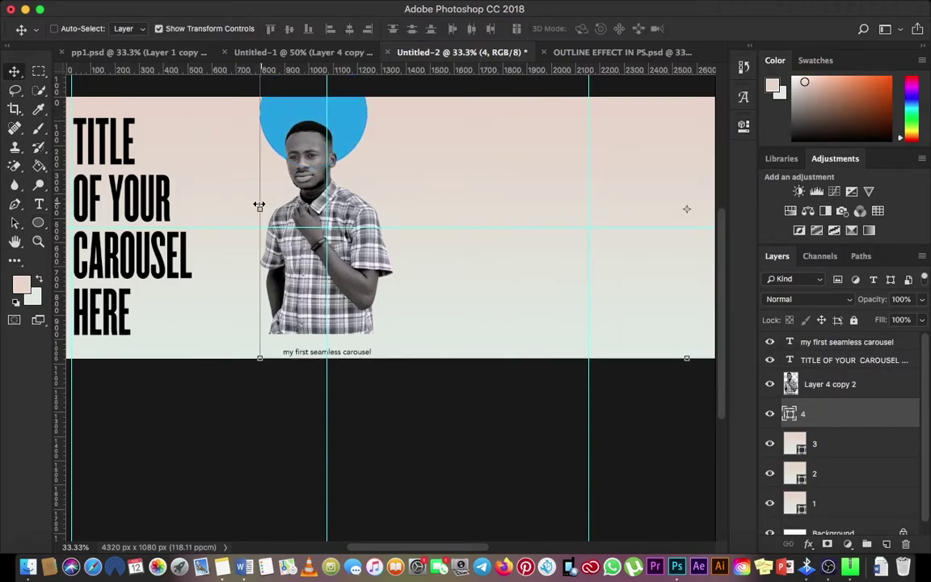
mouse_move(311, 126)
left_mouse_down()
mouse_move(343, 99)
mouse_move(332, 98)
mouse_move(321, 129)
mouse_move(327, 122)
left_mouse_up()
key("super+minus")
key("super+minus")
key("super+minus")
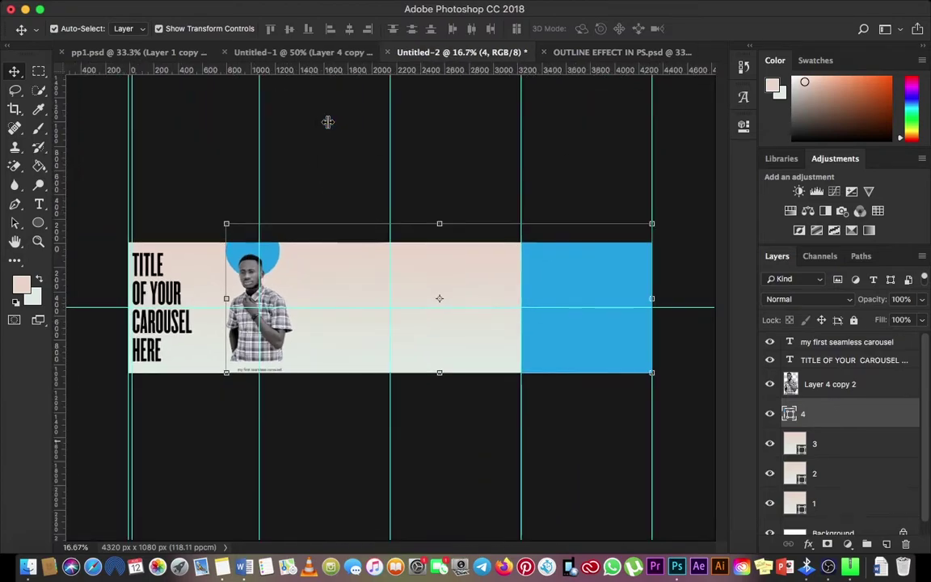
key("super+plus")
key("super+plus")
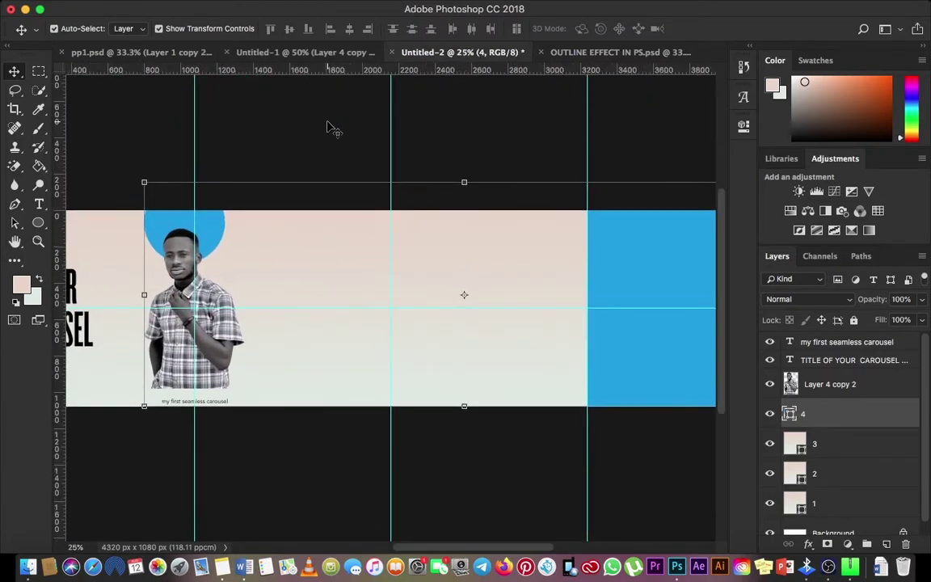
mouse_move(199, 7)
left_click(162, 8)
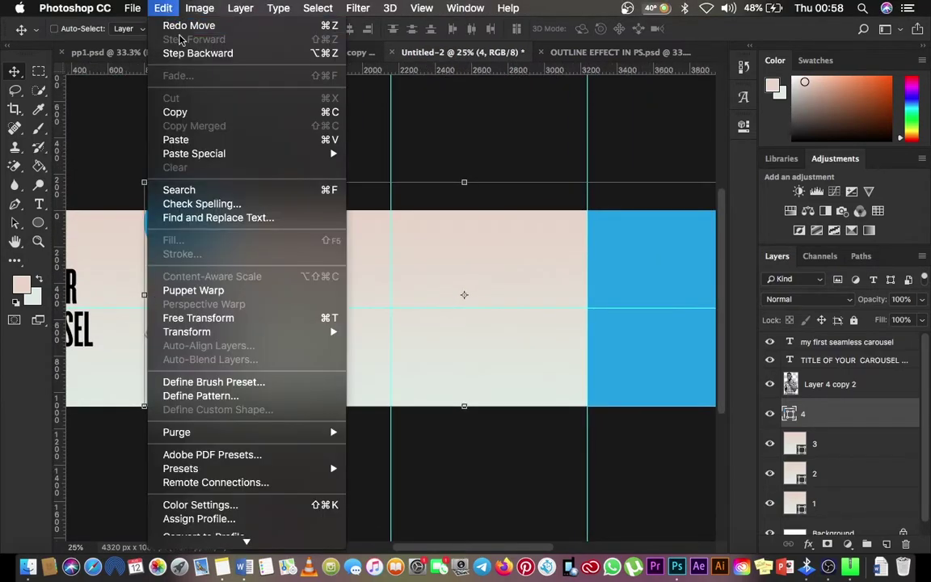
left_click(182, 51)
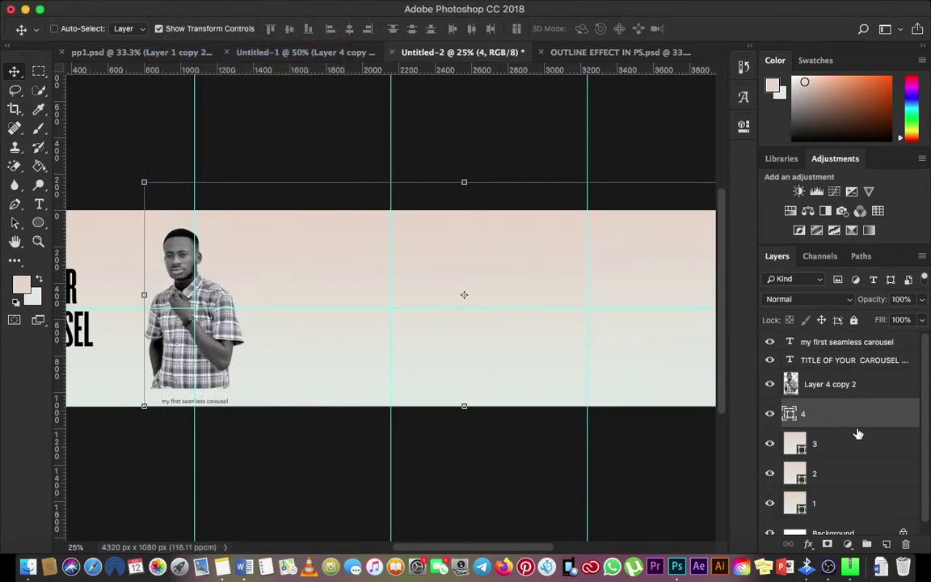
Add a new layer above layer 4 and draw a circle about 512 px in diameter on it, centred on the canvas's upper edge
left_click(890, 546)
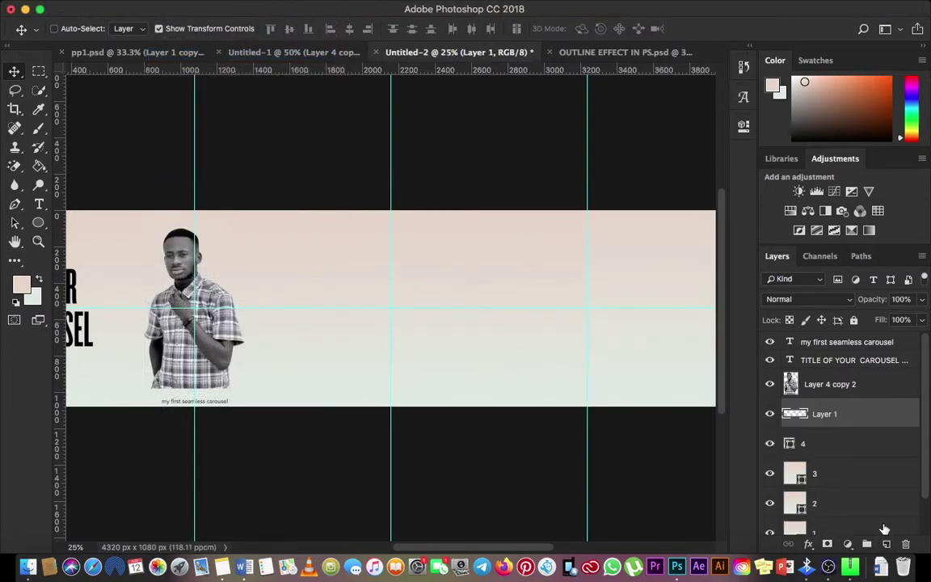
right_click(39, 223)
left_click(81, 222)
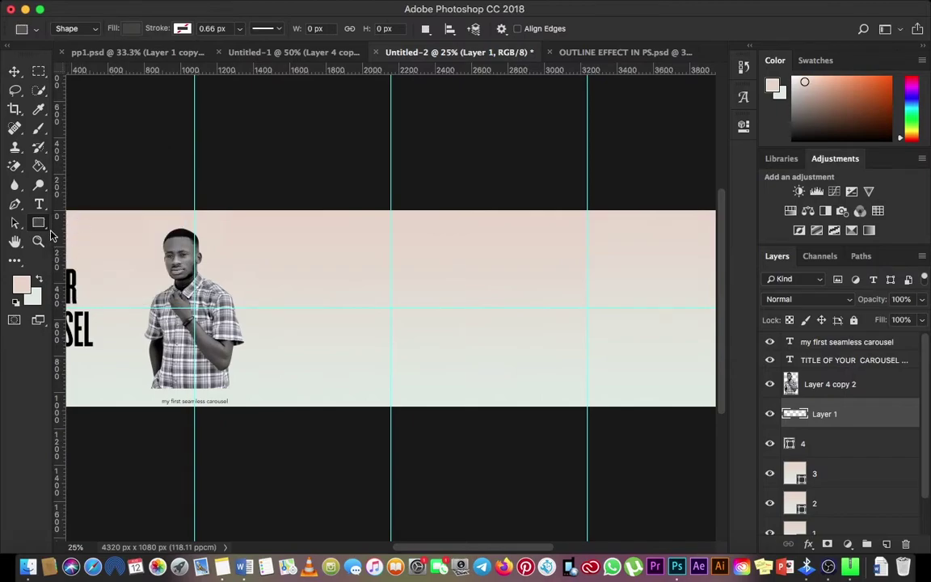
right_click(43, 223)
left_click(93, 250)
left_click_drag(161, 210, 211, 256)
key("v")
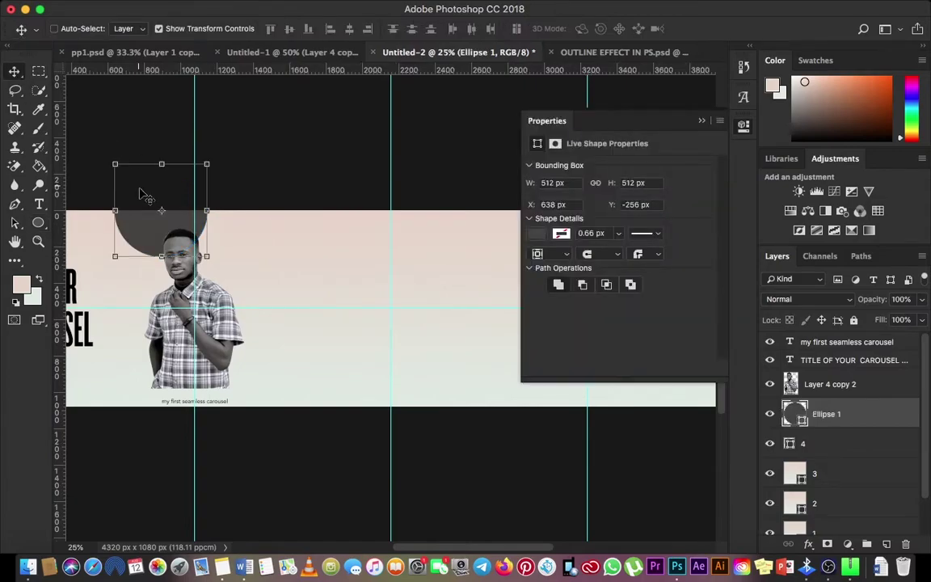
Scale the new circle down to about 198 px wide and place it at the canvas's upper edge above the man's head
left_click_drag(150, 192, 283, 222)
left_click(703, 121)
key("z")
left_click(296, 190)
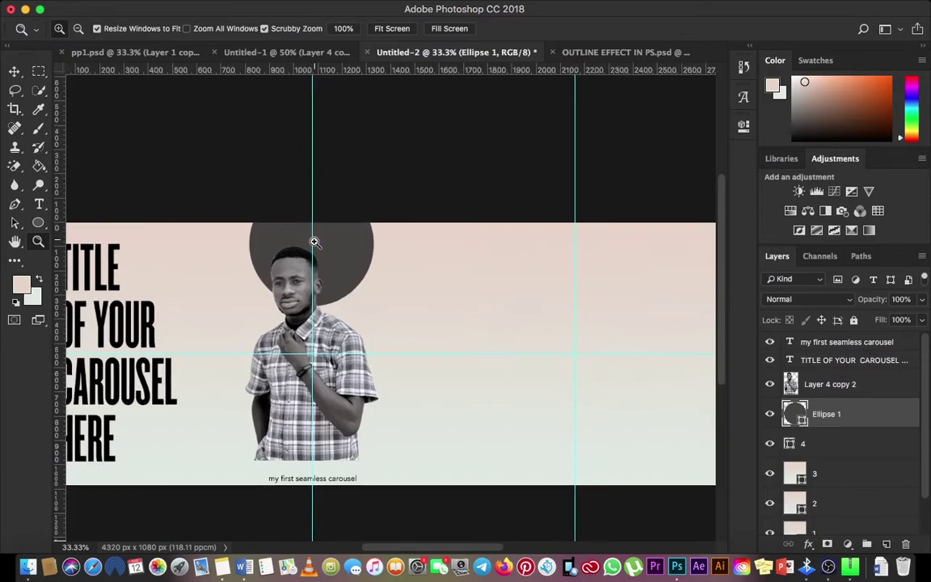
left_click(315, 241)
key("v")
left_click_drag(461, 331, 335, 220)
key("Return")
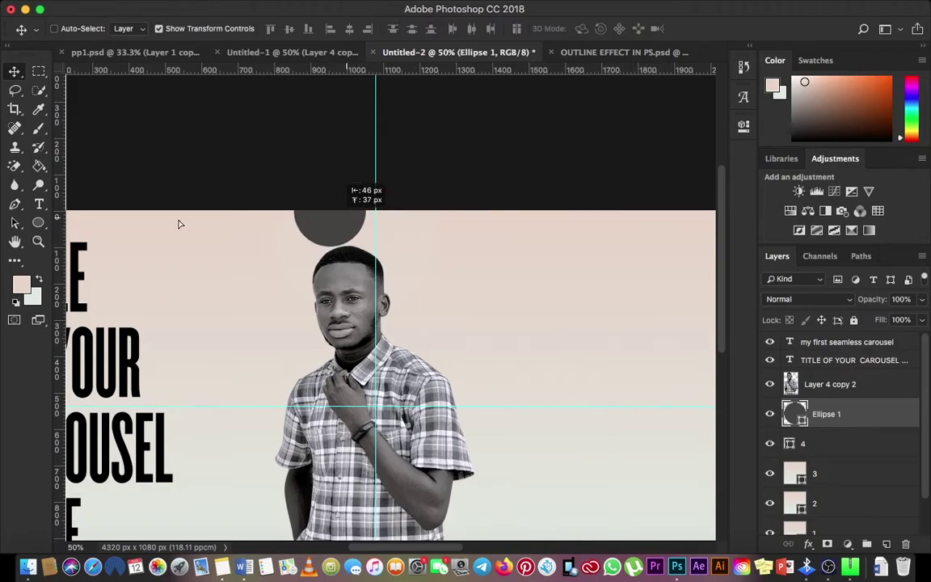
Fill the circle above the man's head with blue
left_click(38, 222)
left_click(130, 29)
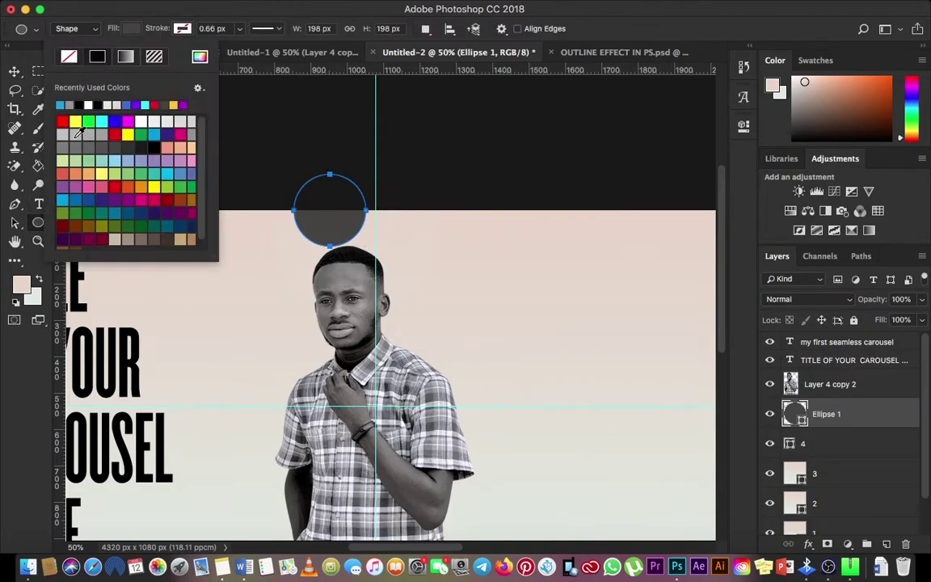
left_click(68, 104)
key("v")
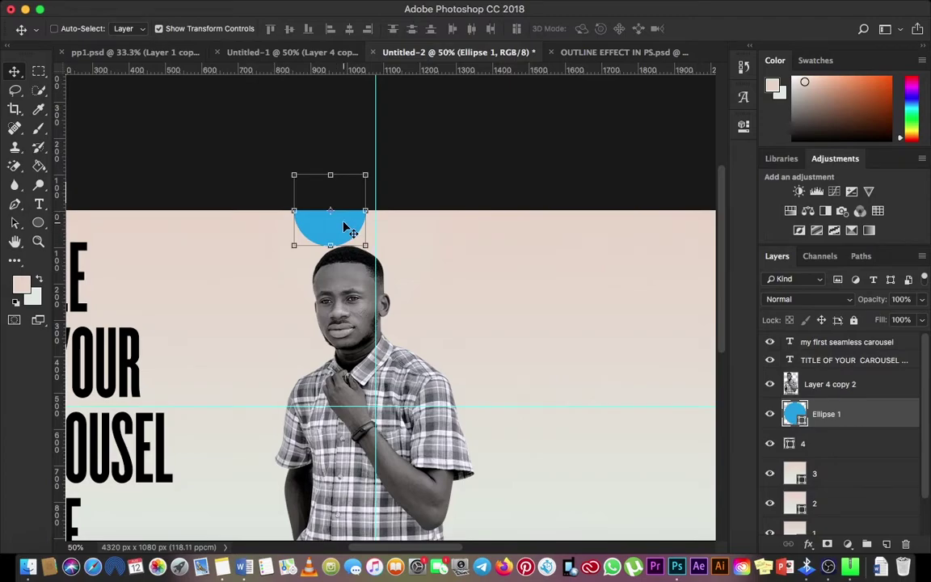
Move the blue circle onto the first panel boundary and add a smaller copy about 104 px wide to its left
mouse_move(345, 229)
left_mouse_down()
mouse_move(383, 225)
mouse_move(341, 230)
mouse_move(345, 240)
mouse_move(335, 233)
left_mouse_up()
key("Return")
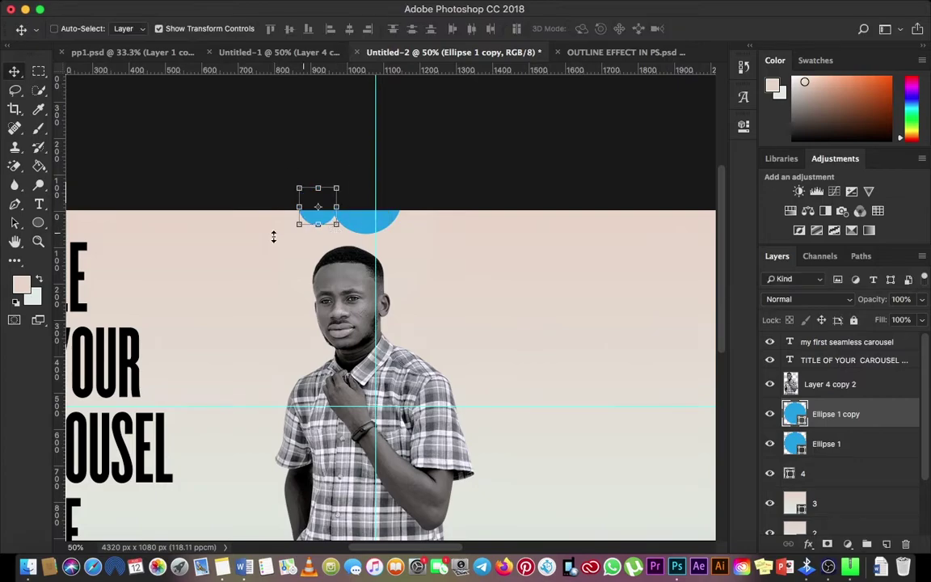
Fill the smaller circle copy with yellow
left_click(39, 222)
left_click(130, 29)
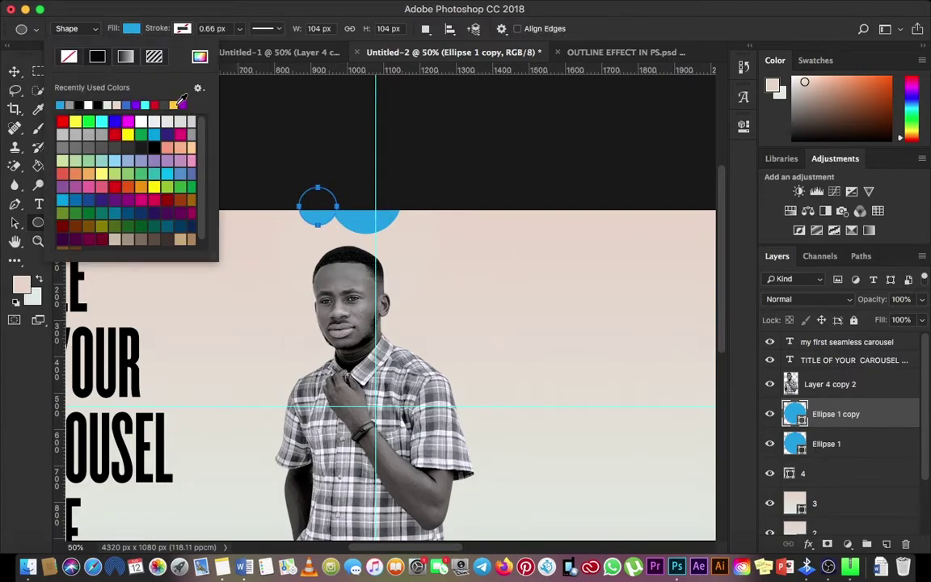
left_click(173, 104)
left_click(15, 71)
Move the yellow circle to the blue circle's lower-right edge and scale it down to about 49 px wide
key("z")
left_click(325, 210)
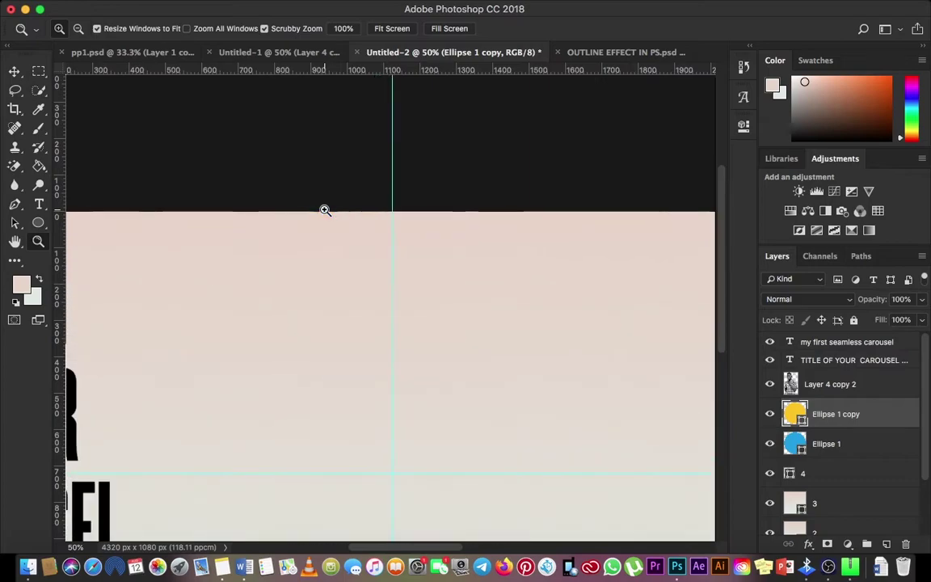
left_click(315, 213)
left_click(312, 223)
key("v")
left_click_drag(260, 234, 529, 298)
left_click_drag(566, 205, 517, 256)
key("Return")
scroll(519, 259, "down", 3)
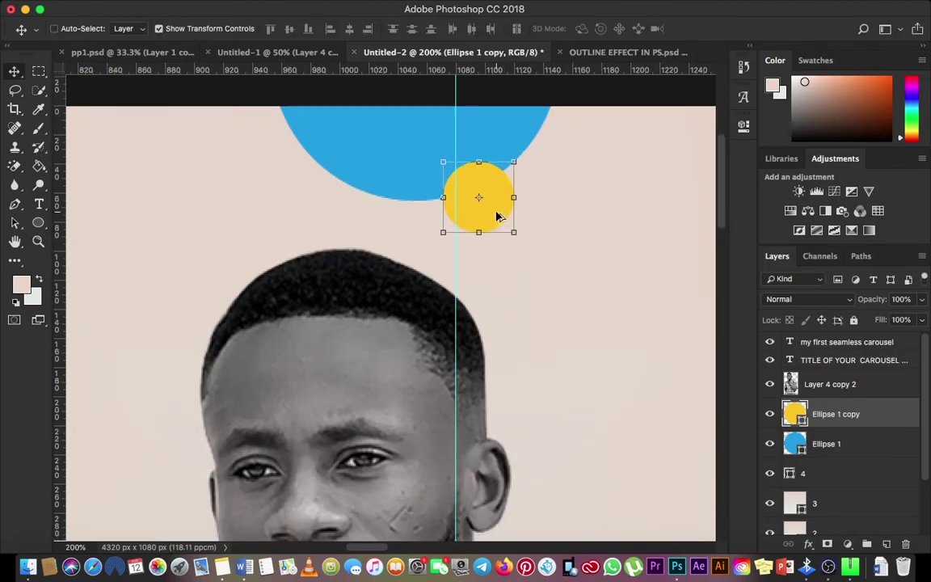
Duplicate the yellow circle to its left and scale the copy down to about 29 px wide
left_click_drag(498, 217, 436, 220)
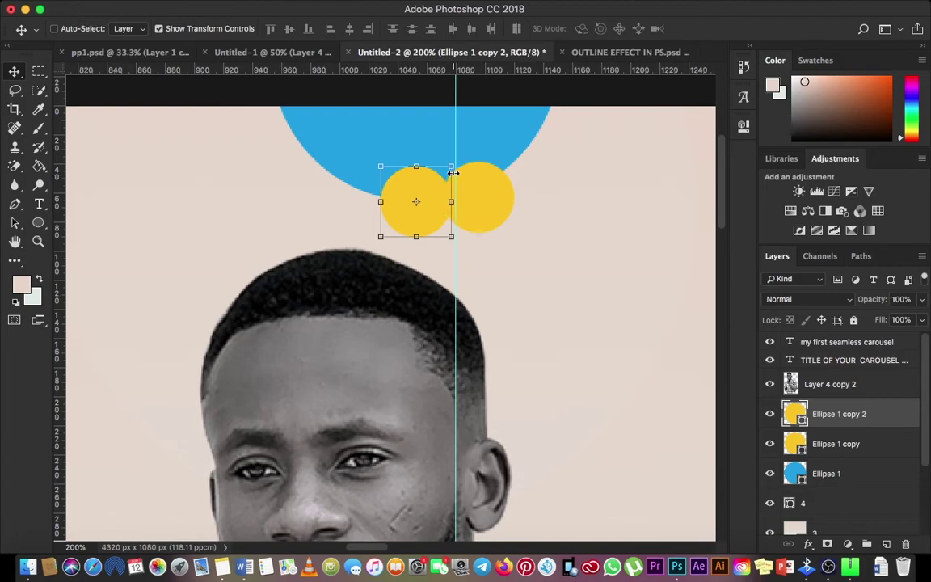
left_click_drag(453, 173, 445, 186)
key("Return")
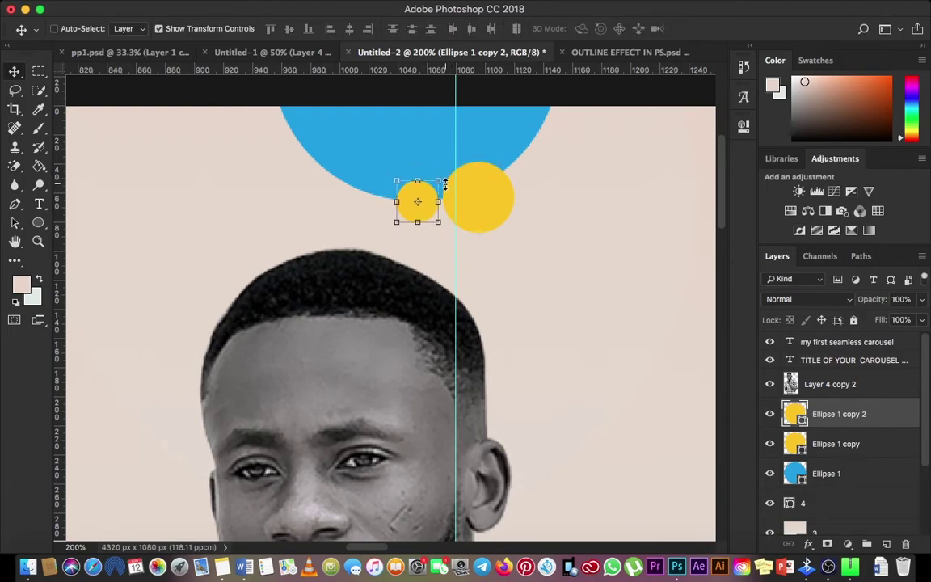
Nudge the smallest circle right until it overlaps the larger yellow circle's left edge
key("Right")
key("Right")
key("Right")
key("Right")
key("Right")
key("Right")
key("Right")
key("Right")
key("Right")
key("Right")
key("Right")
key("Right")
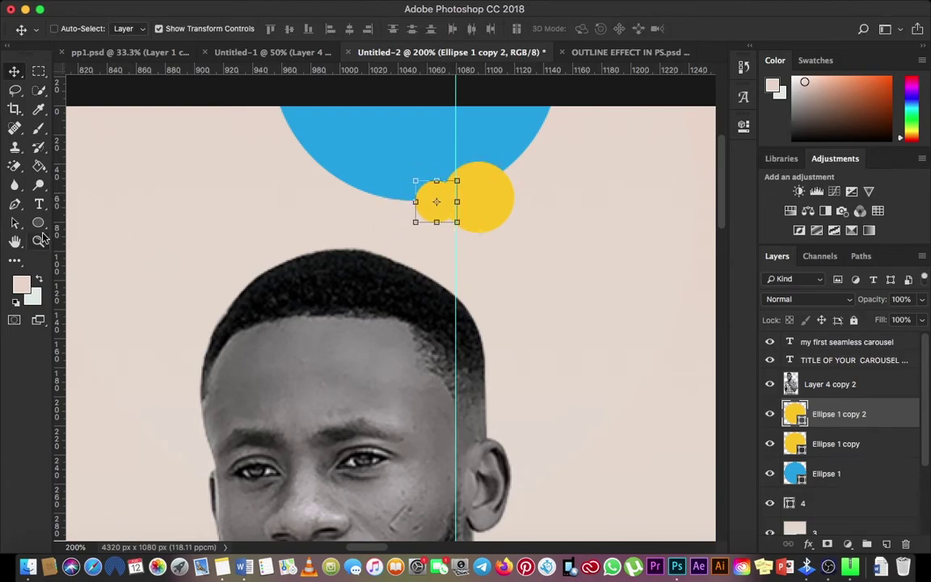
Fill the smallest circle with red
left_click(38, 223)
left_click(130, 29)
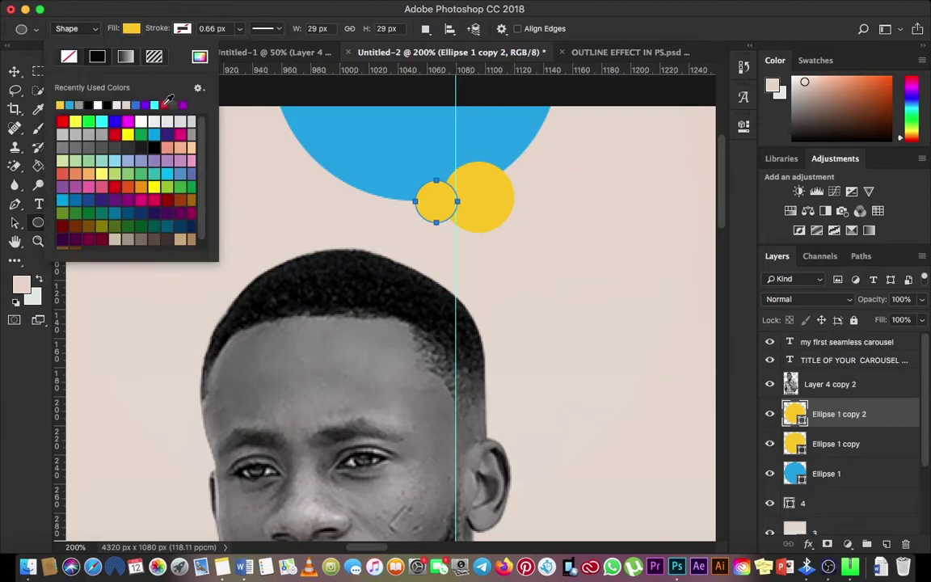
left_click(166, 104)
left_click(12, 70)
key("z")
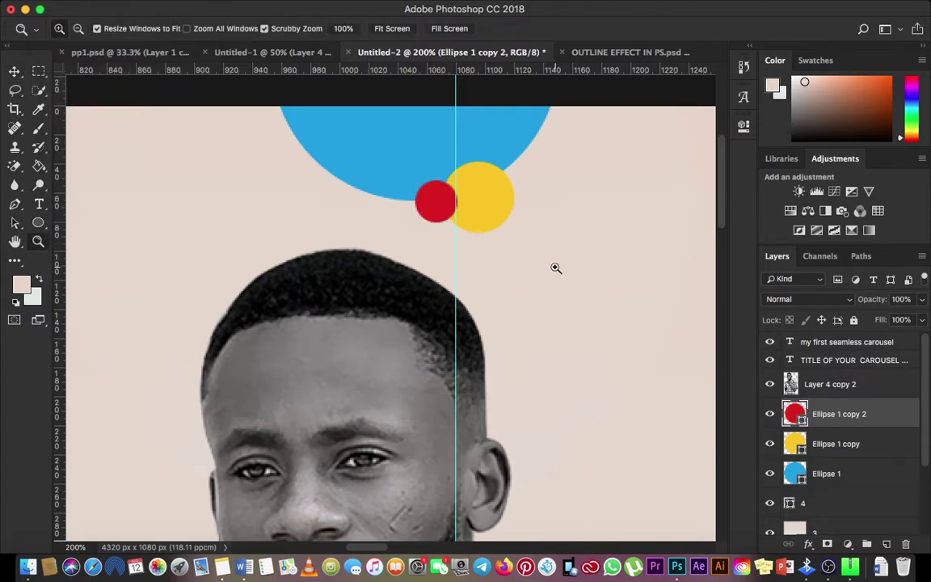
Examine how the three-circle cluster sits with the title, portrait and caption across the first two panels
key("super+minus")
key("super+minus")
key("super+minus")
key("super+minus")
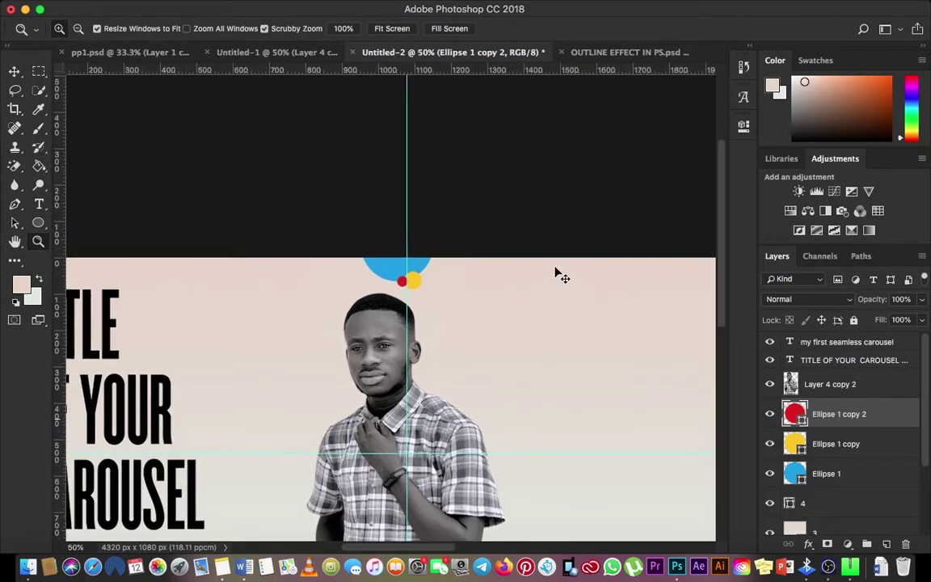
key("super+minus")
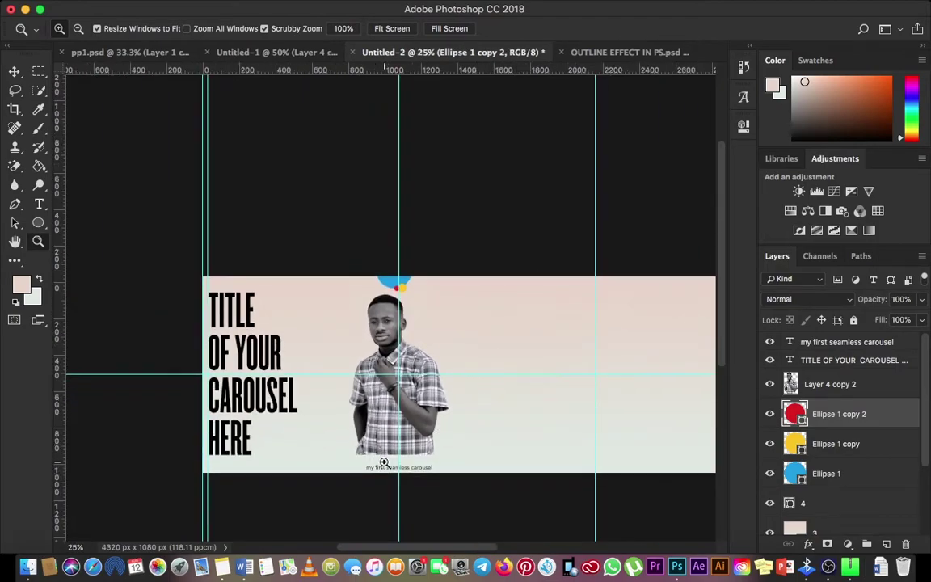
scroll(409, 289, "down", 2)
left_click(409, 289)
key("v")
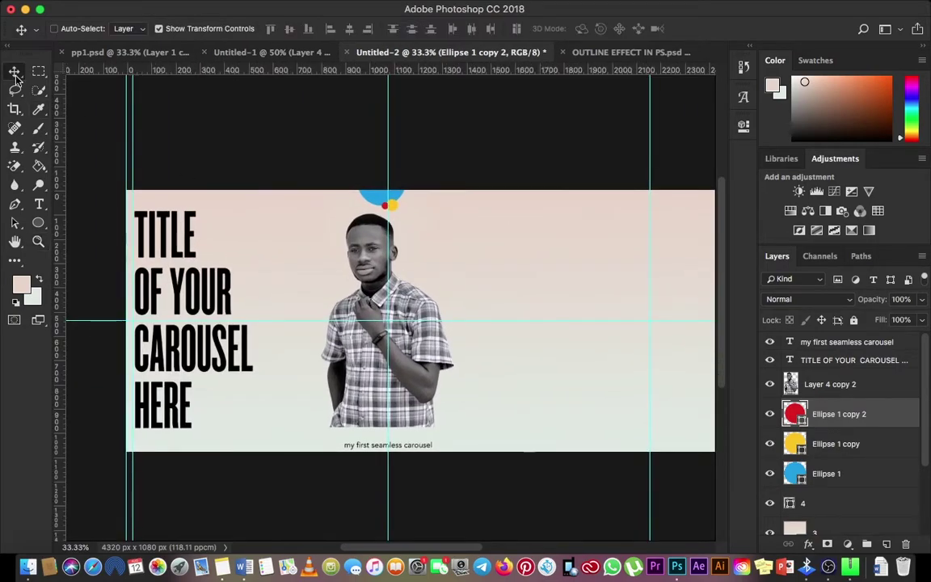
Add a new empty layer directly above the caption text layer
left_click(852, 344)
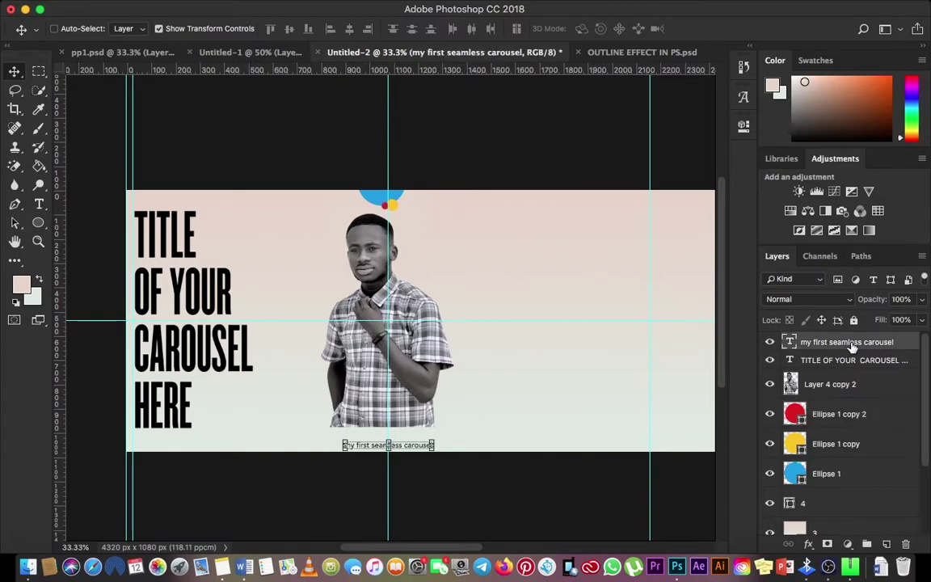
key("z")
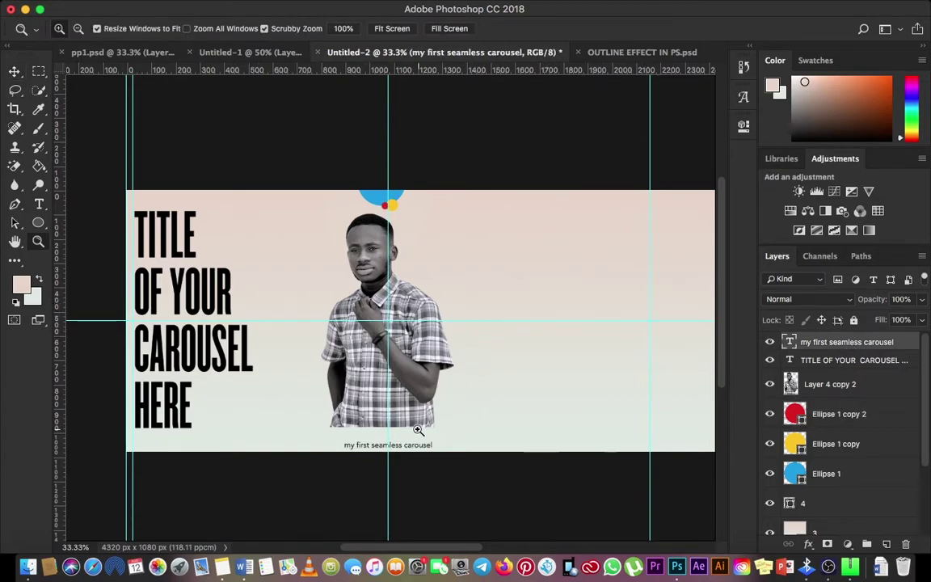
left_click(15, 71)
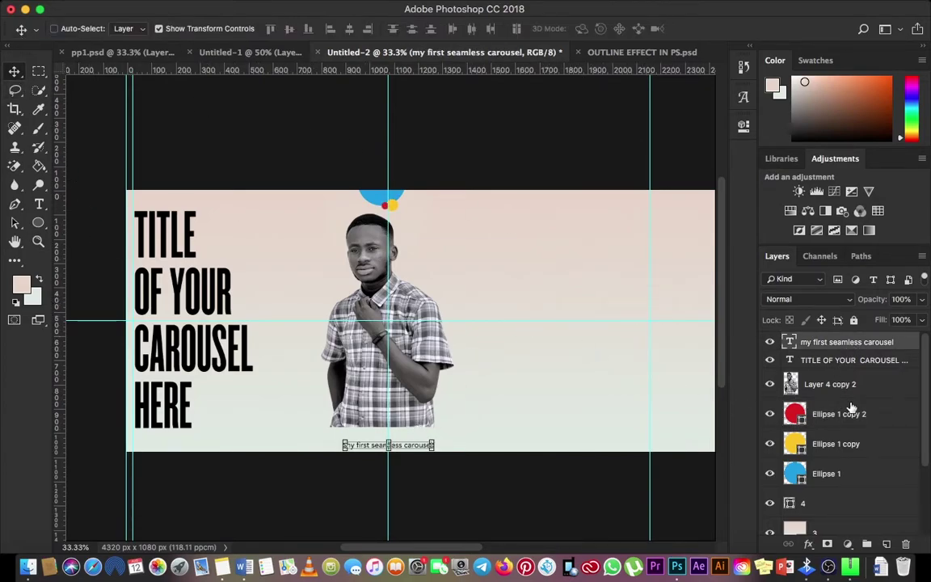
left_click(886, 543)
Choose the solid right-pointing block arrow as the shape for the Custom Shape tool
key("z")
left_click(477, 304)
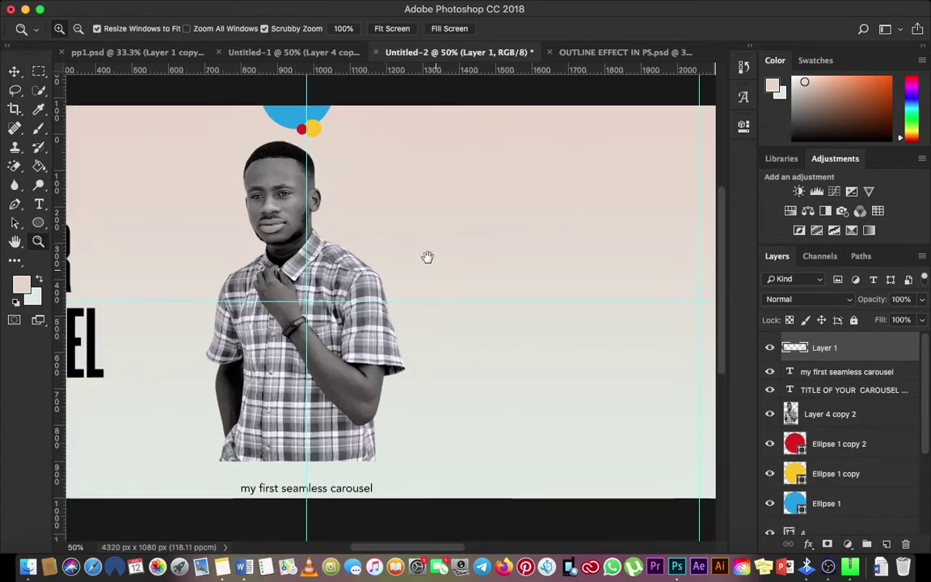
key("v")
right_click(39, 224)
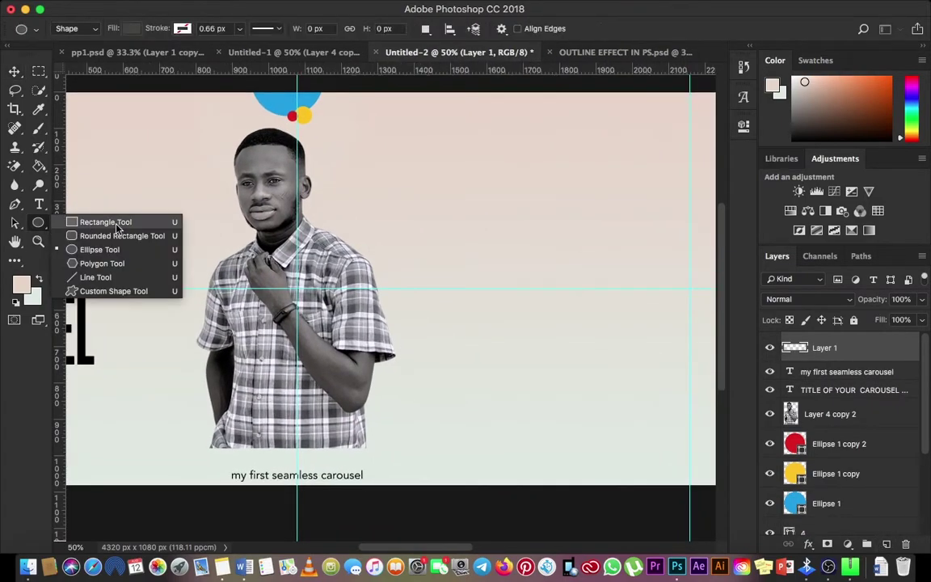
left_click(121, 218)
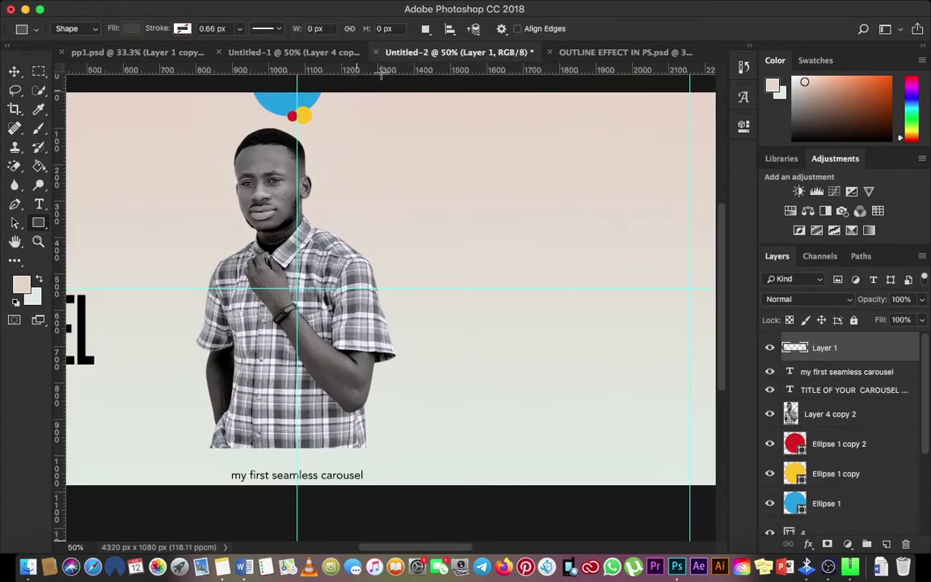
right_click(37, 224)
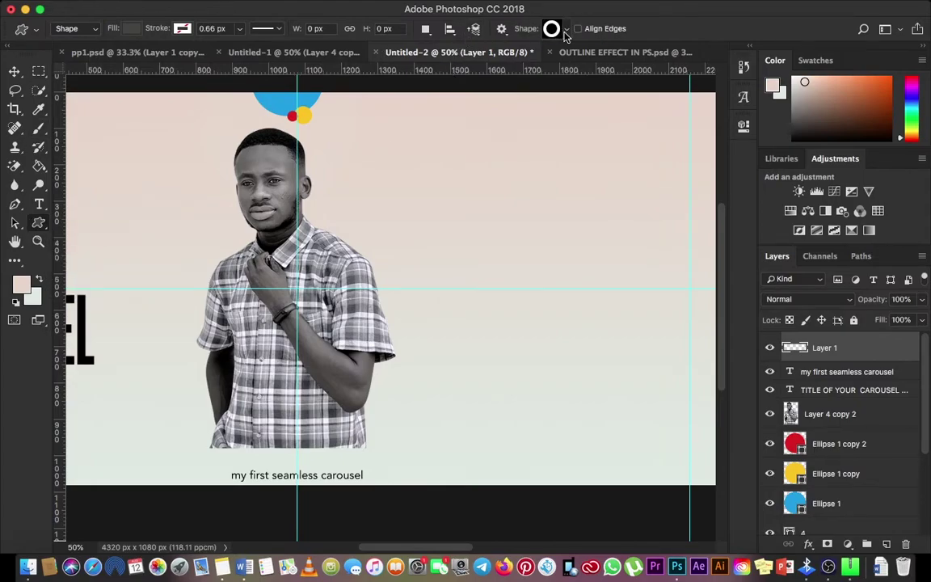
left_click(566, 31)
scroll(635, 87, "down", 3)
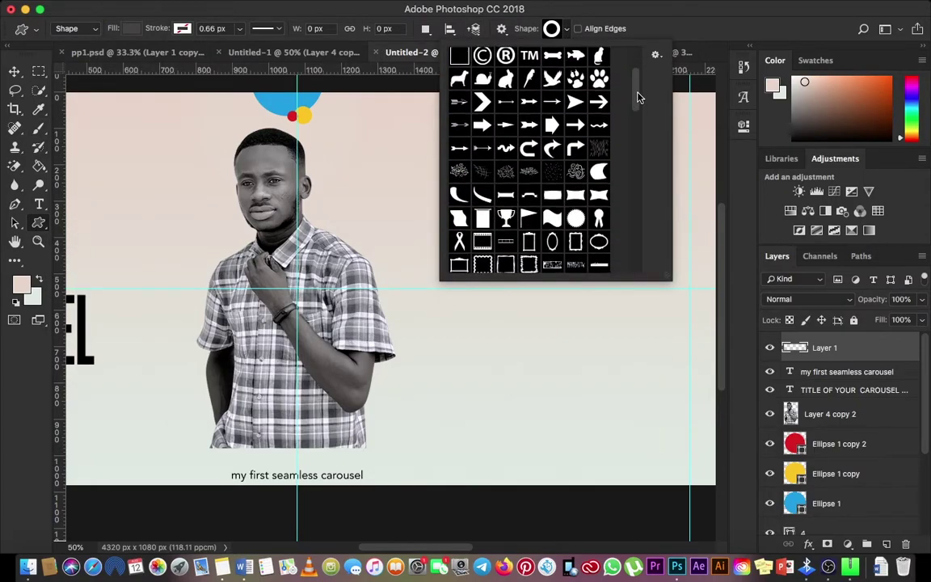
left_click(483, 168)
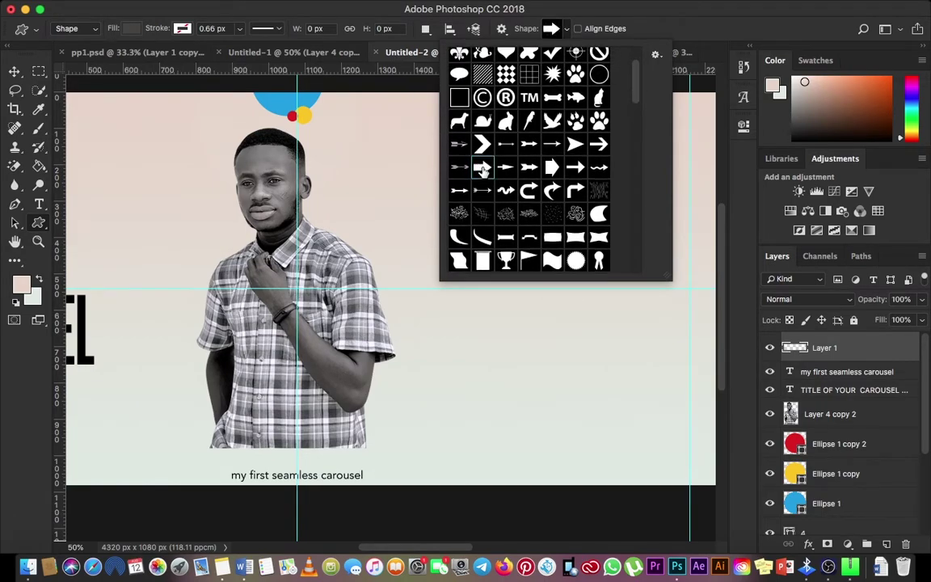
left_click(570, 34)
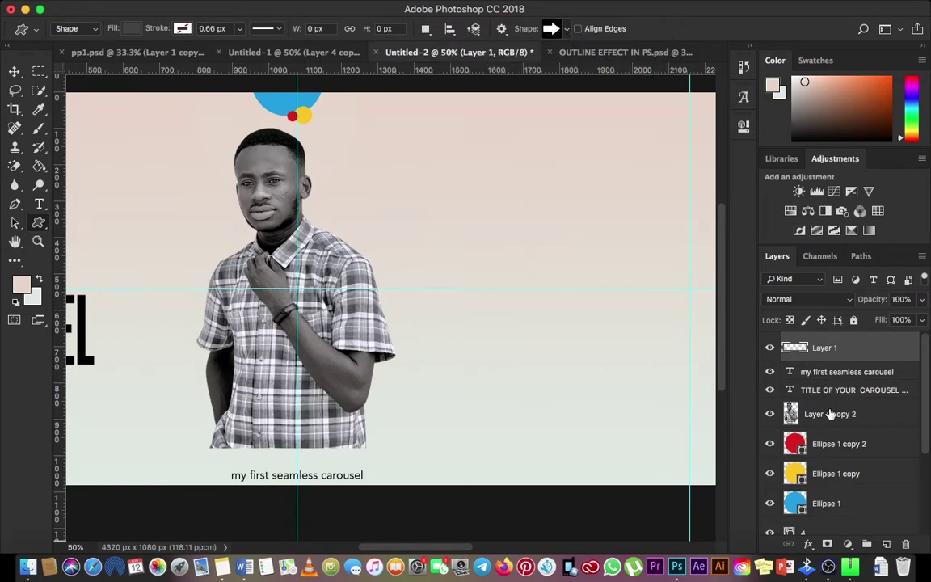
Draw the arrow about 132 × 95 px on a new layer above the portrait, at the shirt sleeve in the second panel
left_click(830, 414)
left_click(886, 543)
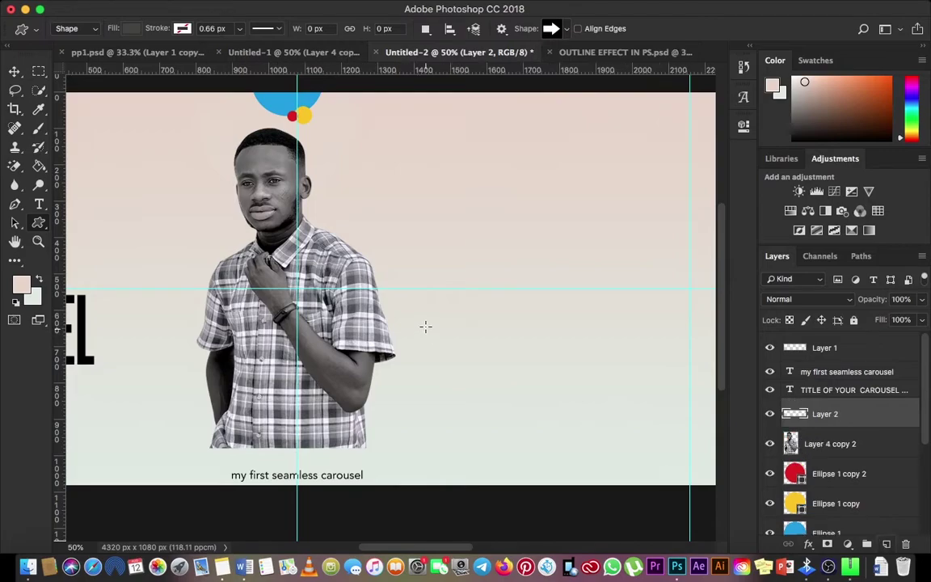
left_click_drag(369, 277, 509, 307)
left_click(14, 71)
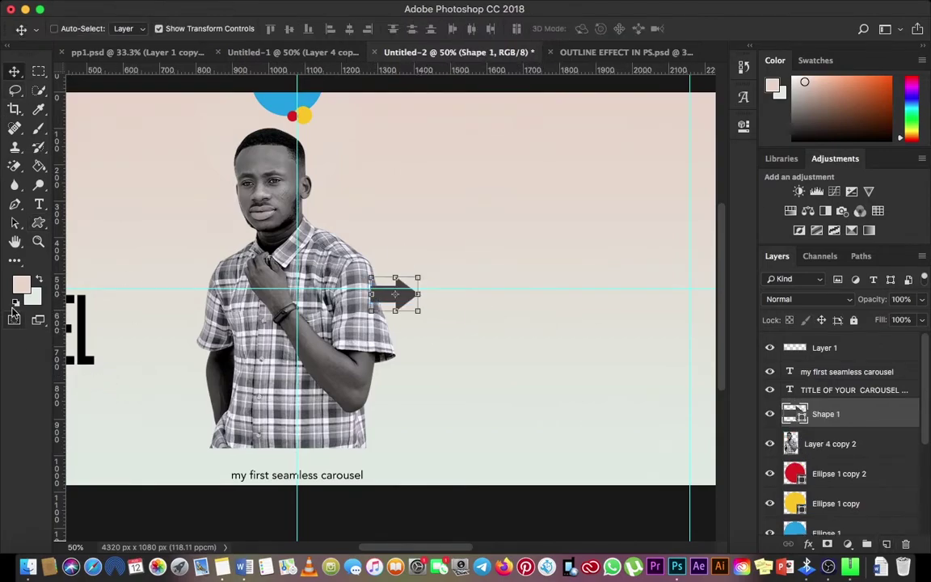
Fill the arrow with the same blue as the large circle
left_click_drag(38, 228, 89, 220)
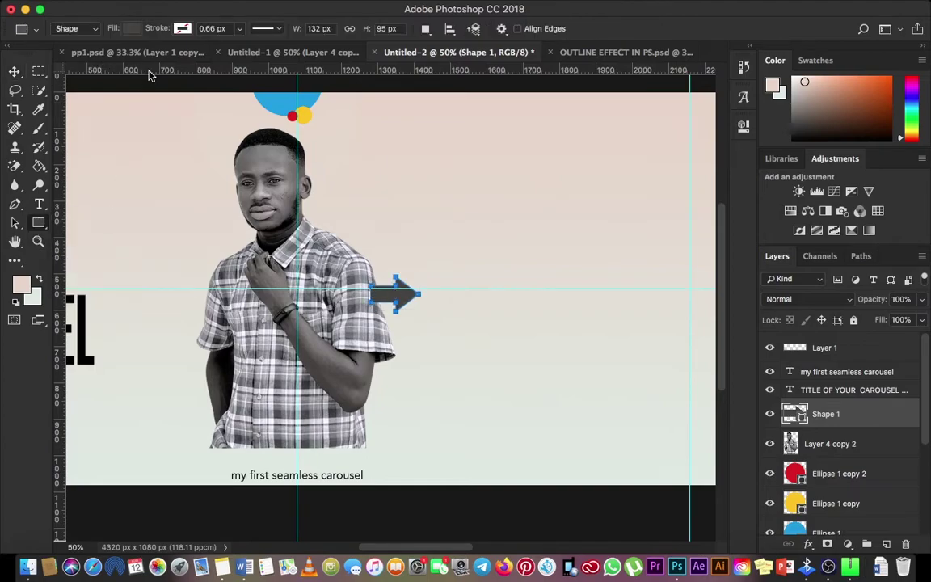
left_click(132, 28)
left_click(79, 105)
left_click(15, 72)
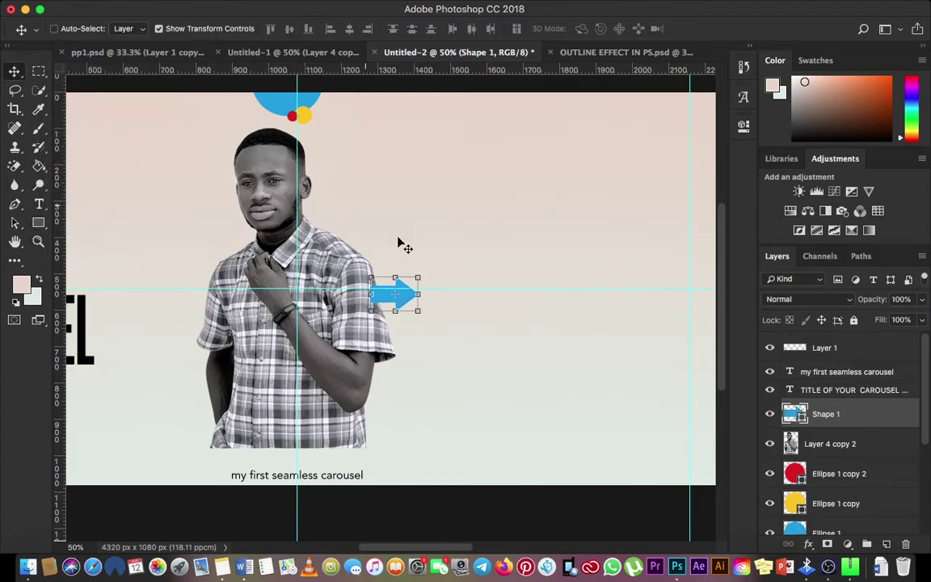
Scale the arrow down slightly to about 117 px wide
left_click_drag(381, 271, 317, 260)
left_click_drag(366, 313, 342, 291)
key("super+z")
key("Escape")
key("Return")
key("z")
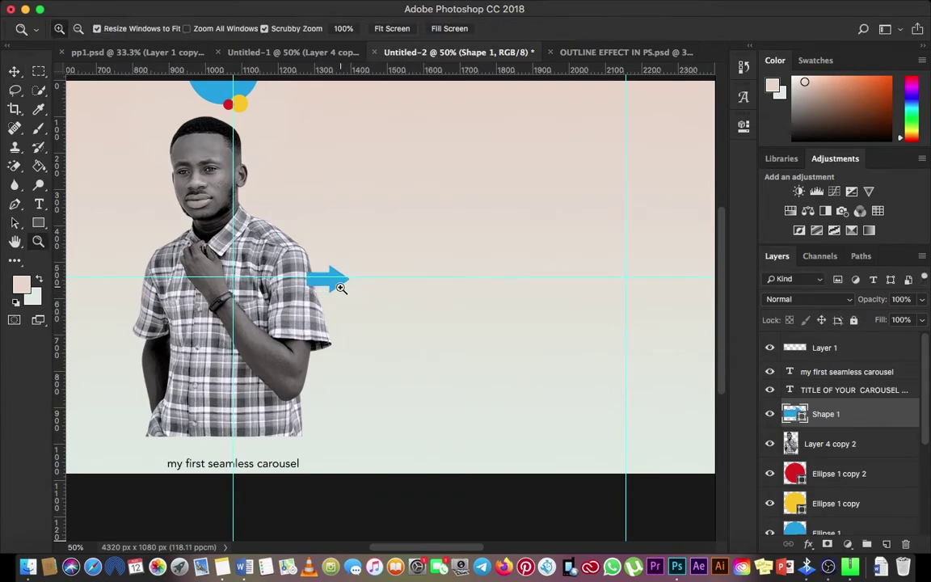
Shift the arrow slightly left over the shirt sleeve and centre it vertically on the horizontal guide
left_click(342, 289)
left_click(341, 288)
key("v")
left_click_drag(347, 276, 330, 270)
key("super+minus")
key("super+minus")
key("super+minus")
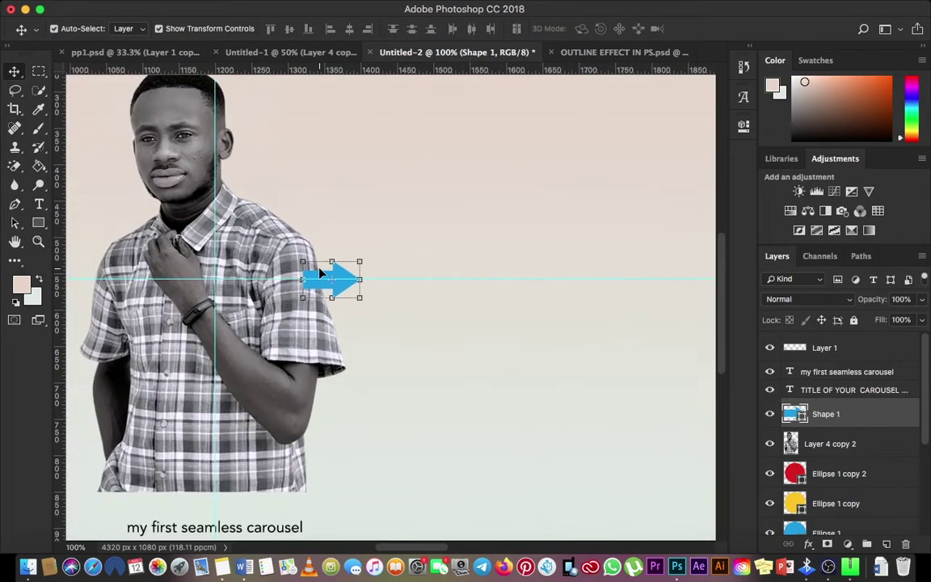
key("z")
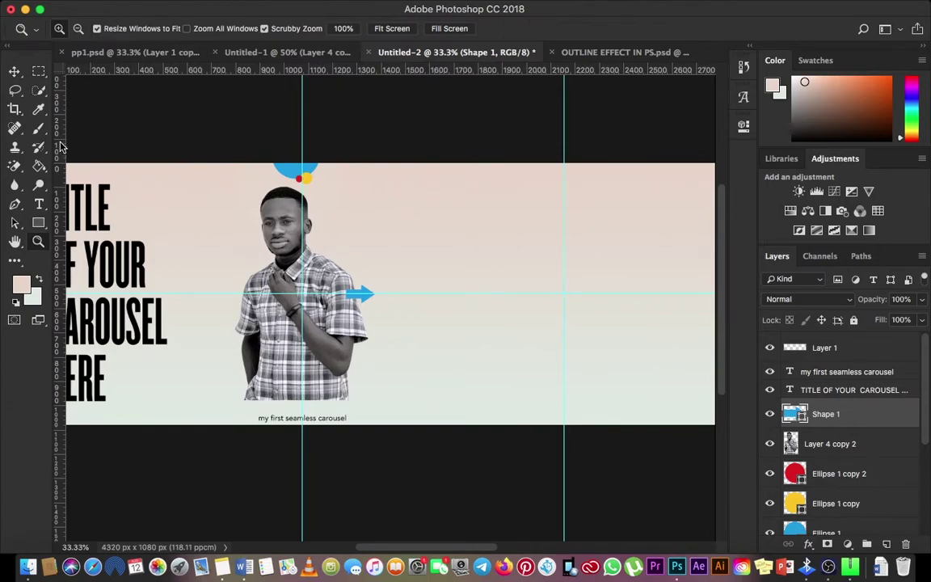
left_click(14, 71)
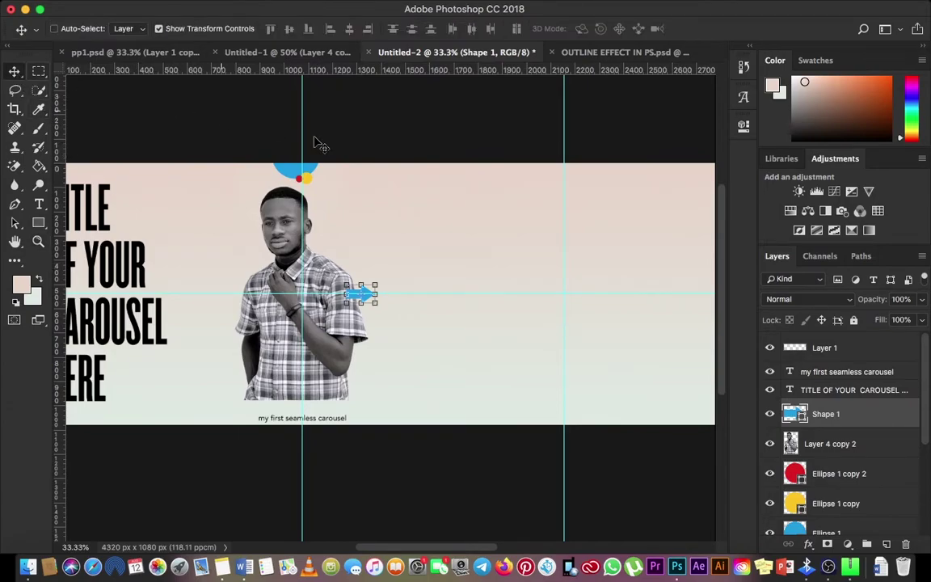
Add the text "TIP #1" in Avenir Roman at 30.03 pt on a new layer above the caption, in the second panel
left_click(840, 372)
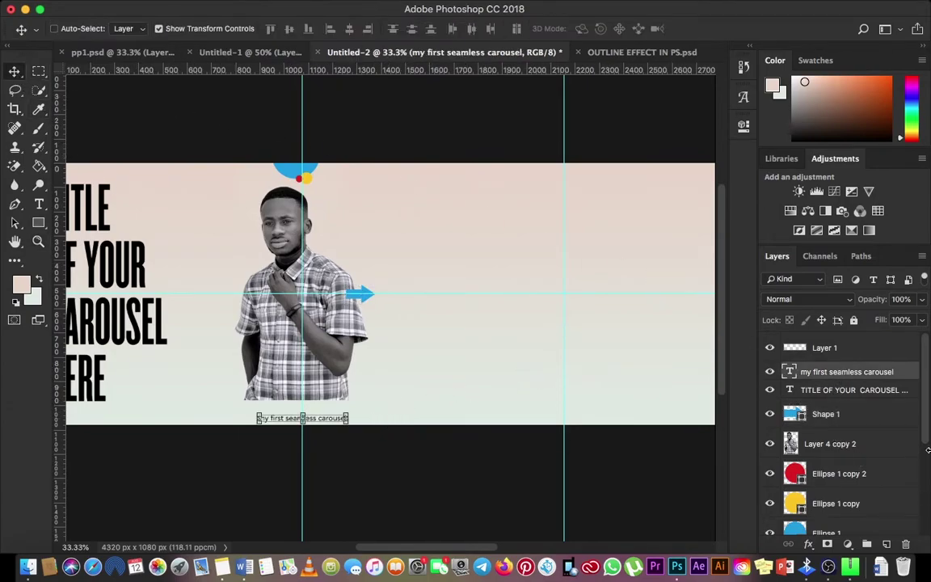
key("super+shift+alt+n")
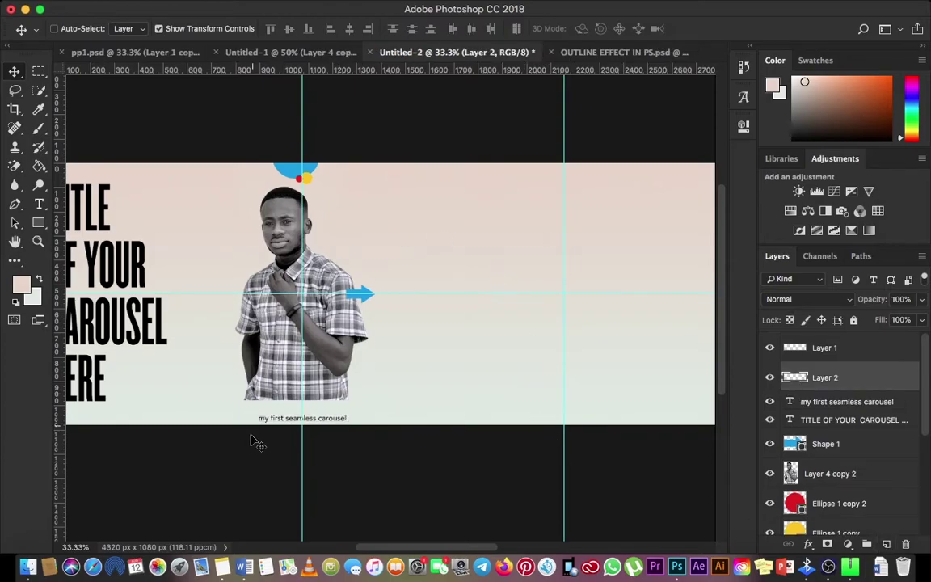
left_click(39, 204)
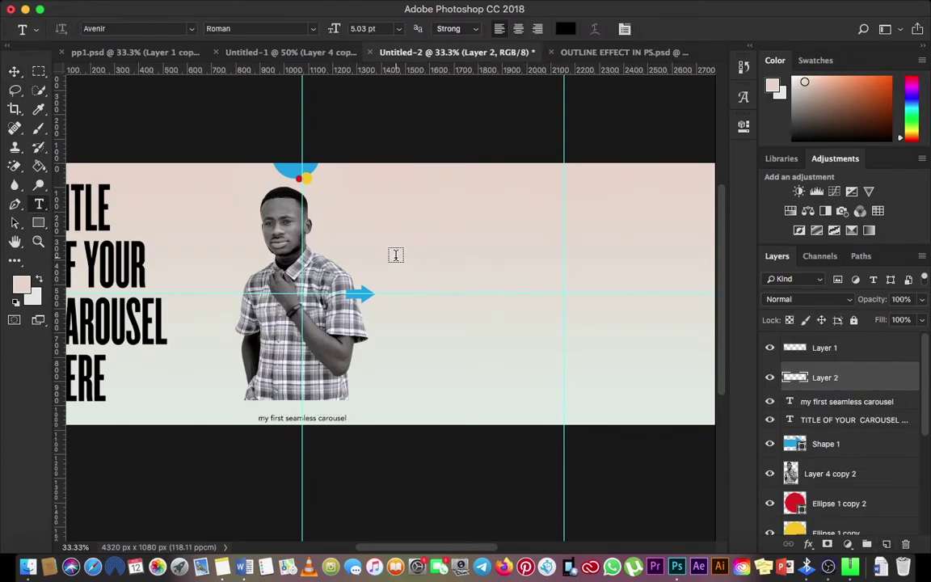
left_click(396, 255)
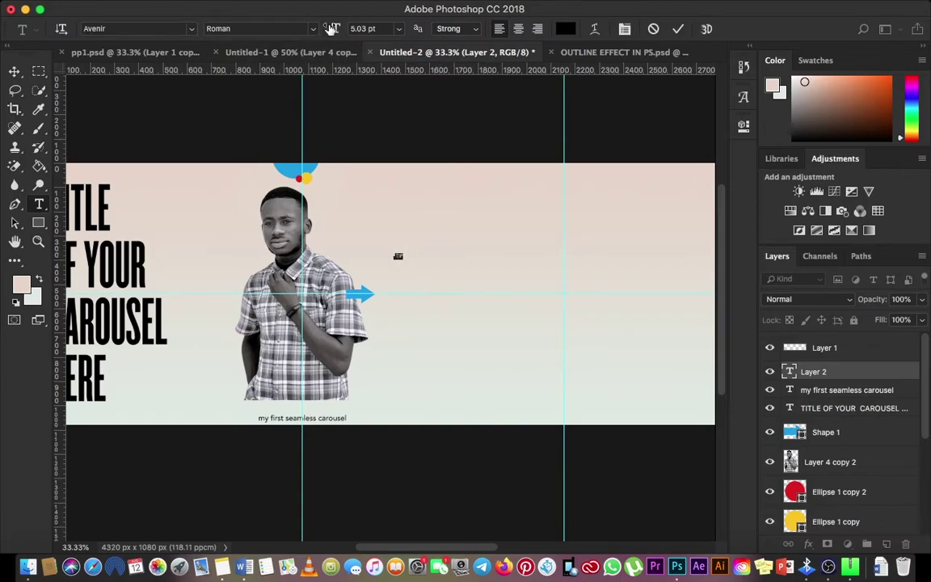
left_click_drag(331, 28, 540, 281)
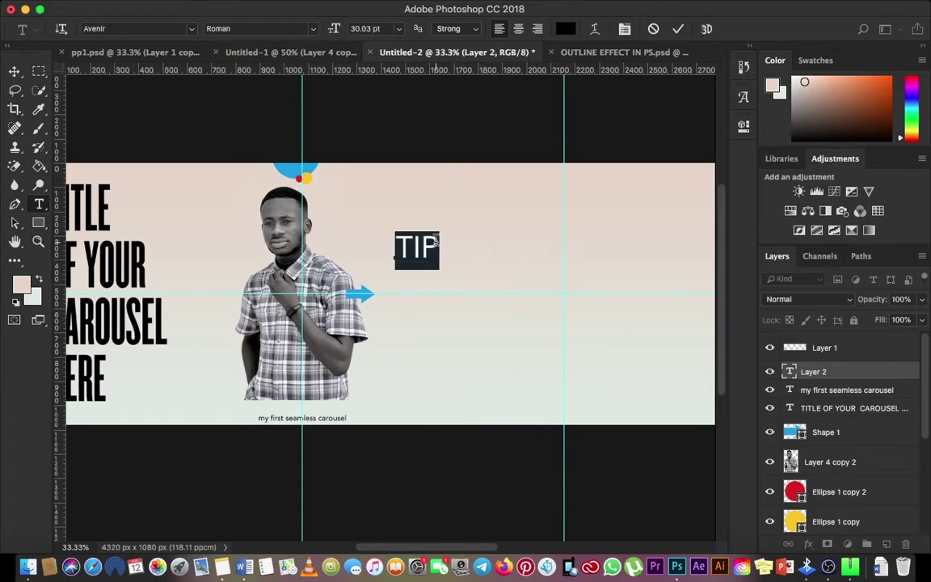
left_click(435, 240)
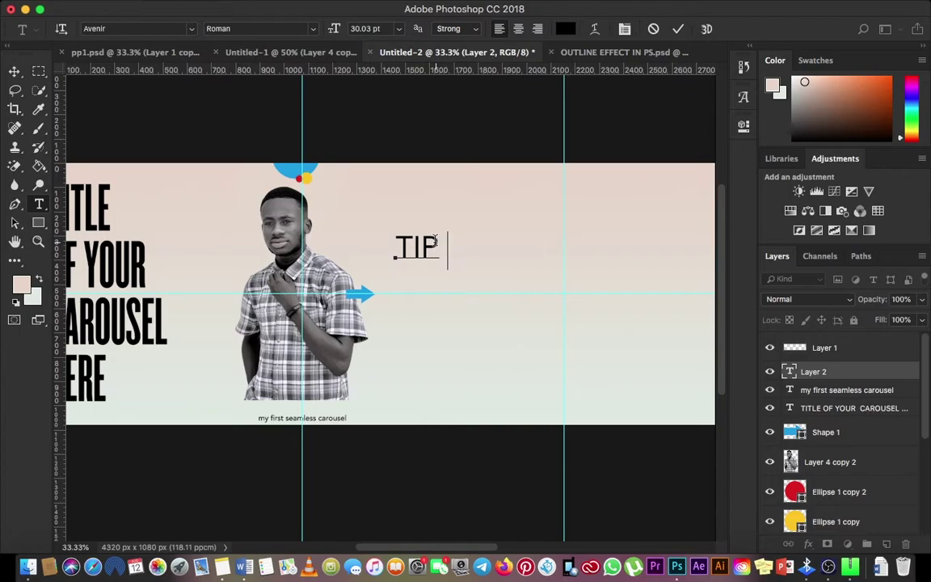
type("#1")
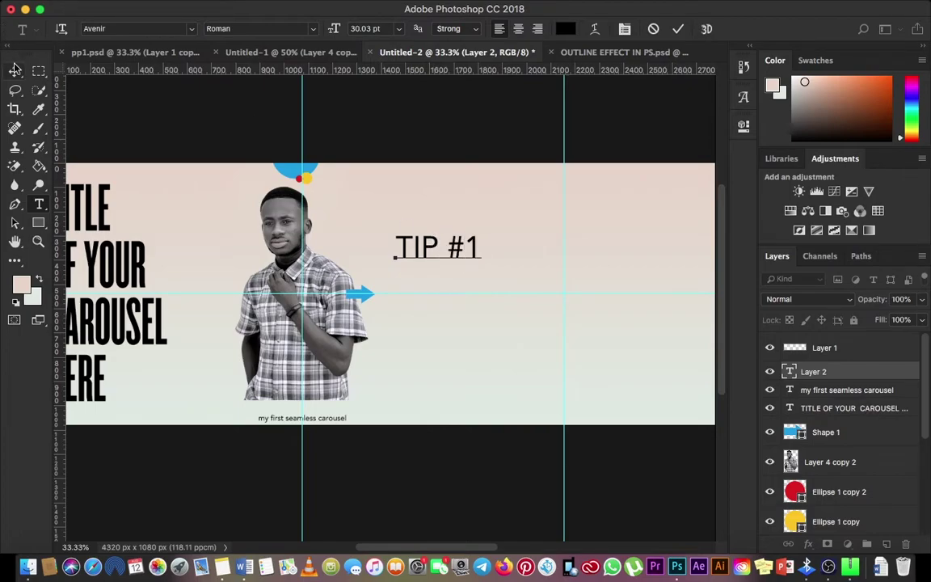
left_click(15, 71)
Scale the "TIP #1" heading down to 21.39 pt
left_click(457, 282, "super")
left_click_drag(427, 279, 353, 256)
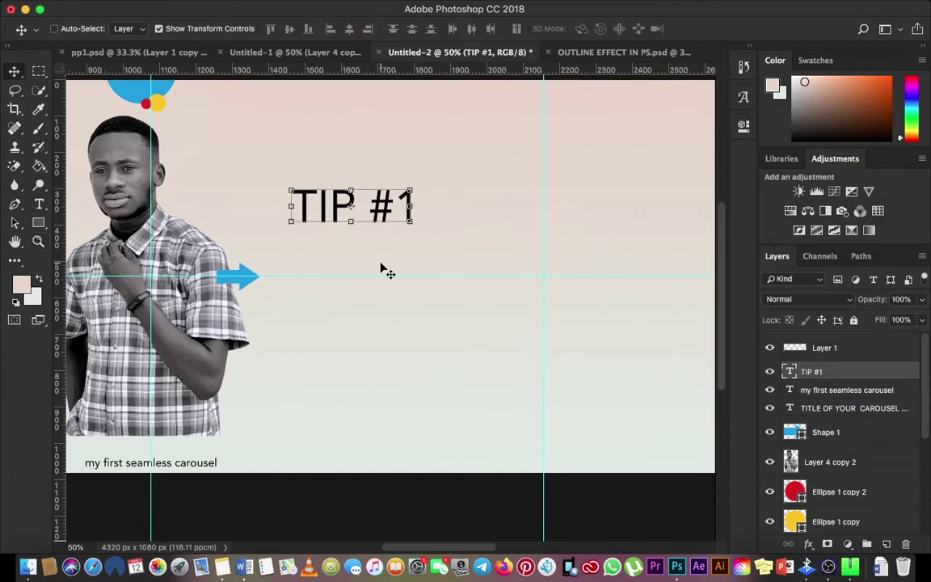
mouse_move(411, 191)
left_mouse_down()
mouse_move(422, 177)
mouse_move(406, 194)
left_mouse_up()
key("Return")
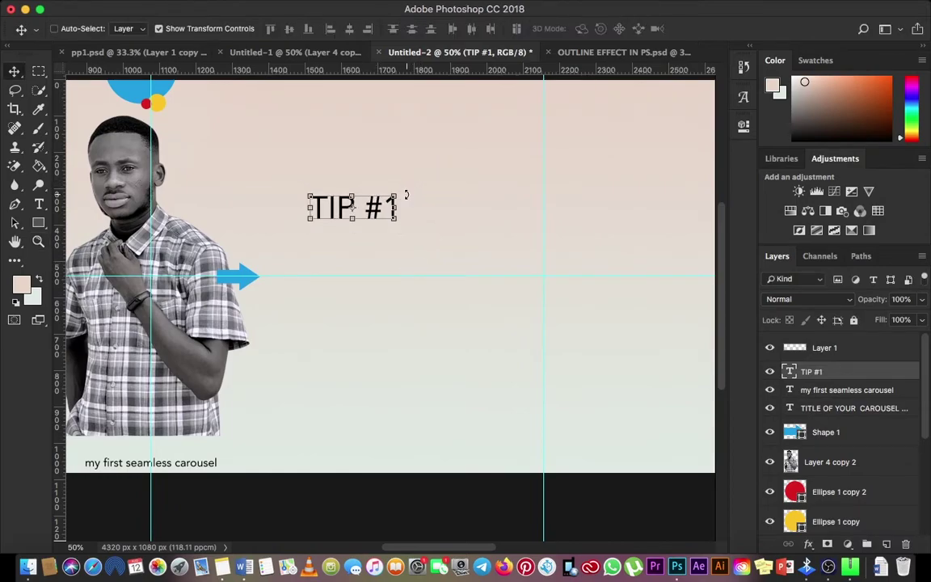
Duplicate the "TIP #1" heading just below itself and replace the copy's text with "Always simple font for writings eg. Avenir" on three lines
left_click_drag(385, 240, 389, 270)
double_click(388, 243)
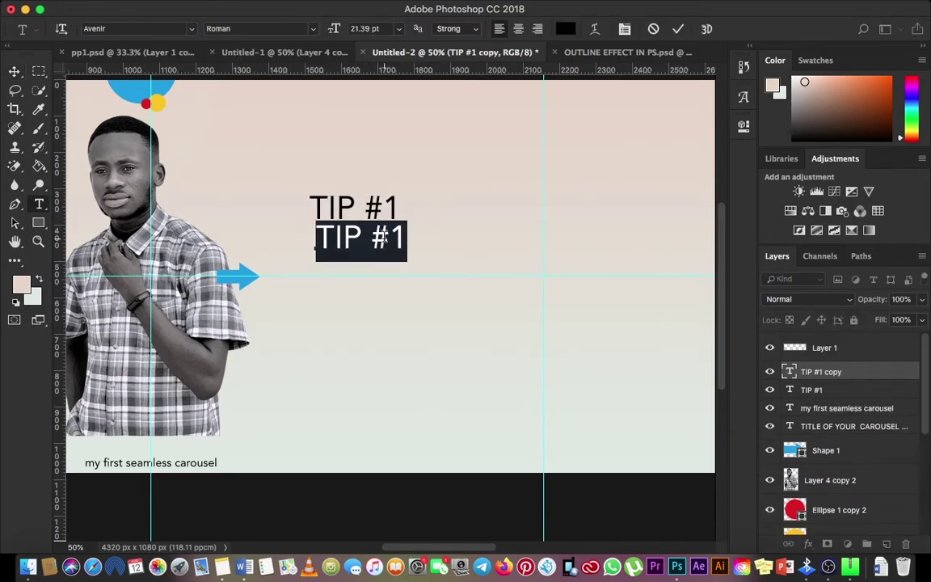
type("Alway")
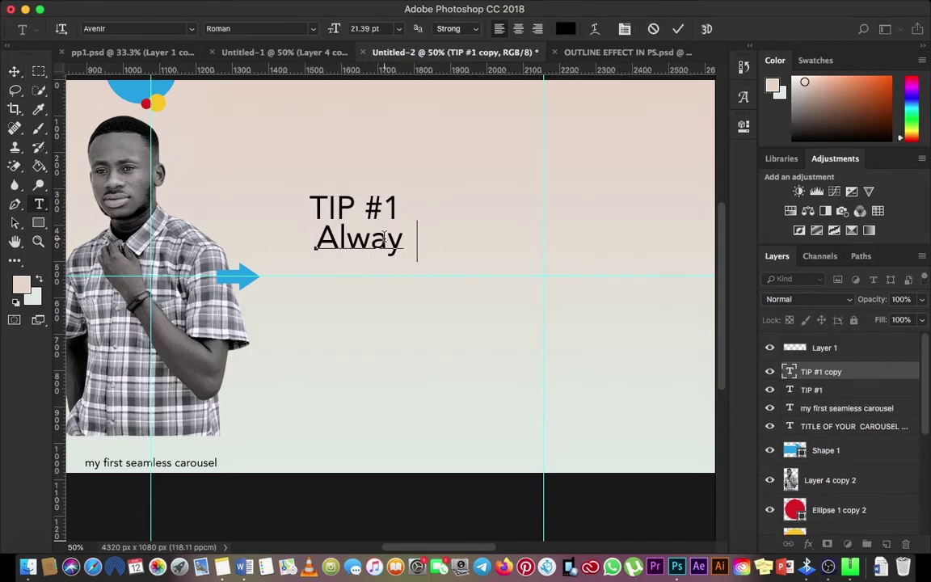
type("s simple")
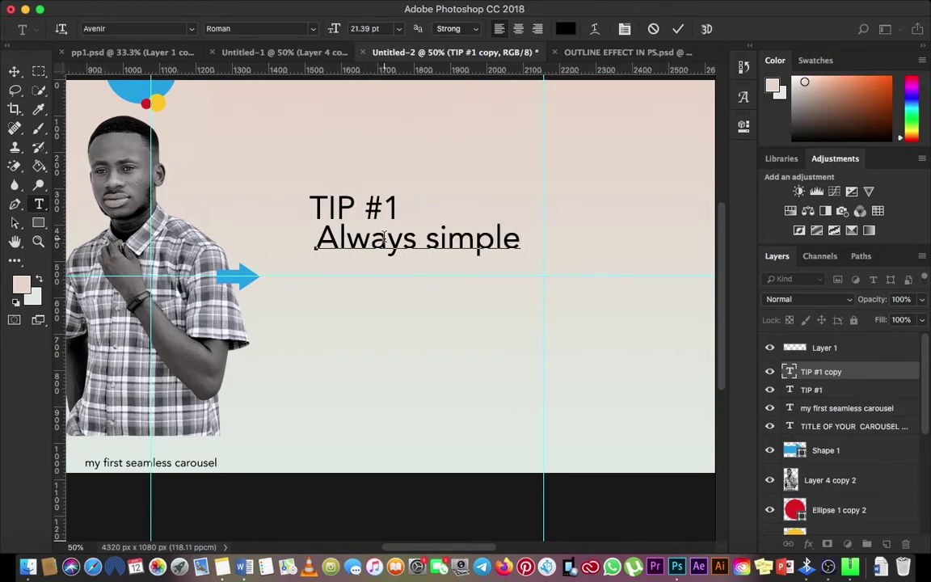
key("Return")
type("font for ")
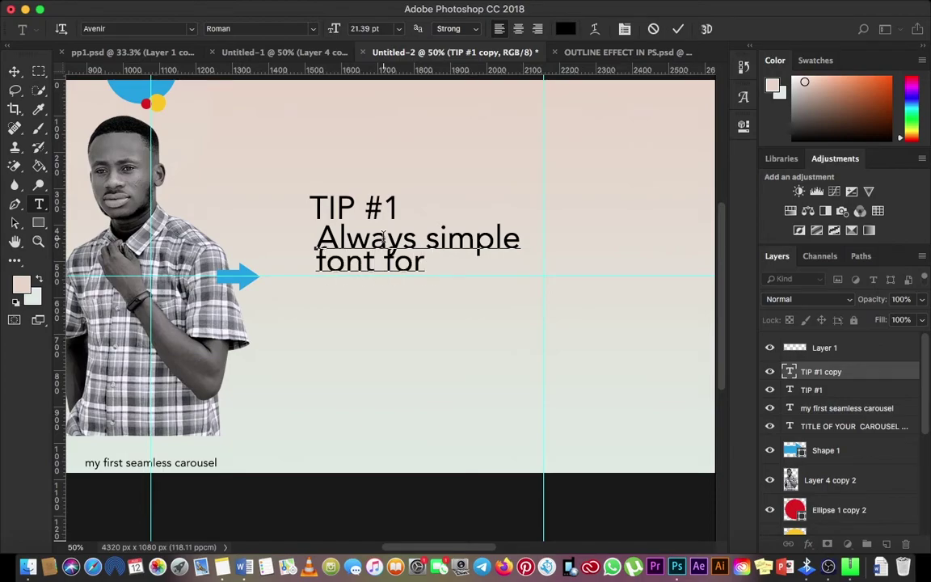
type("writing")
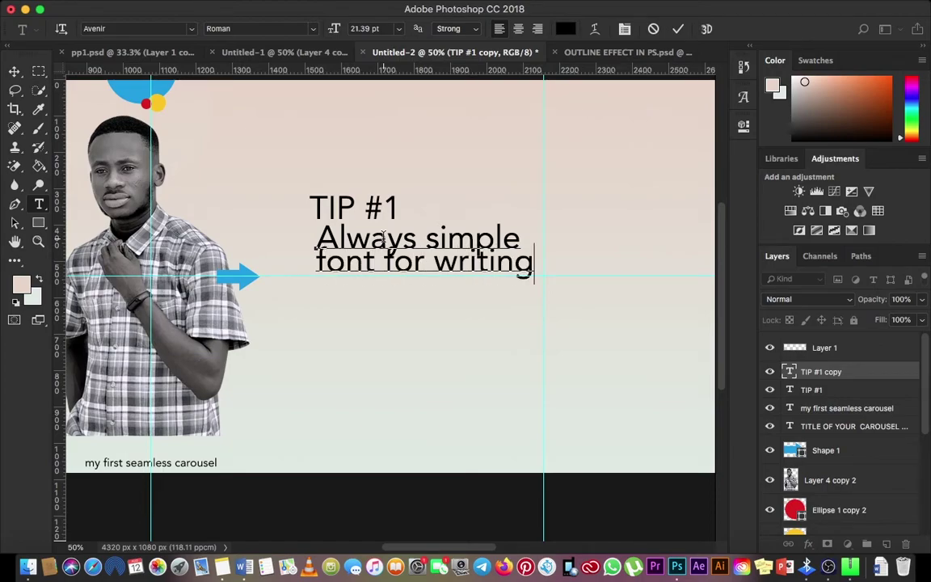
type("s eg")
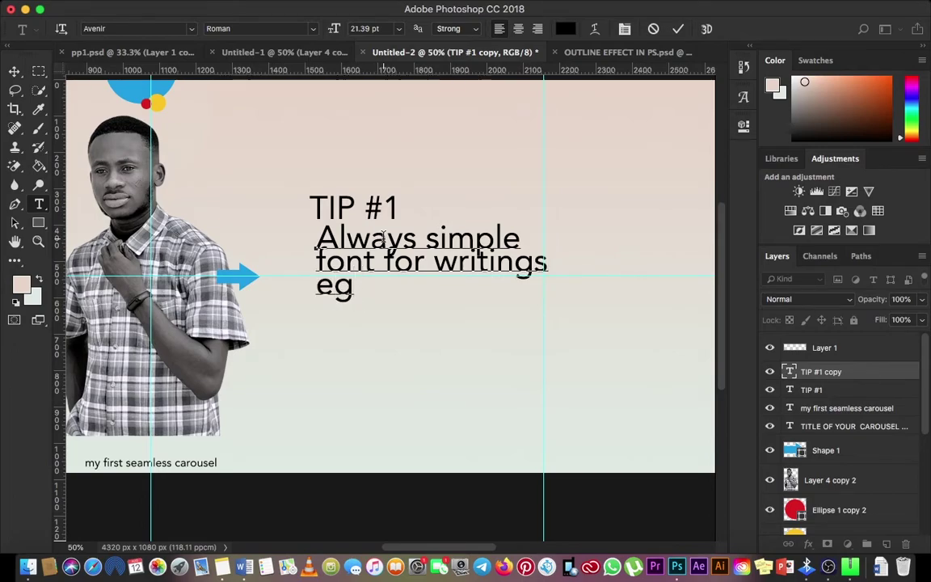
type(". Avenir")
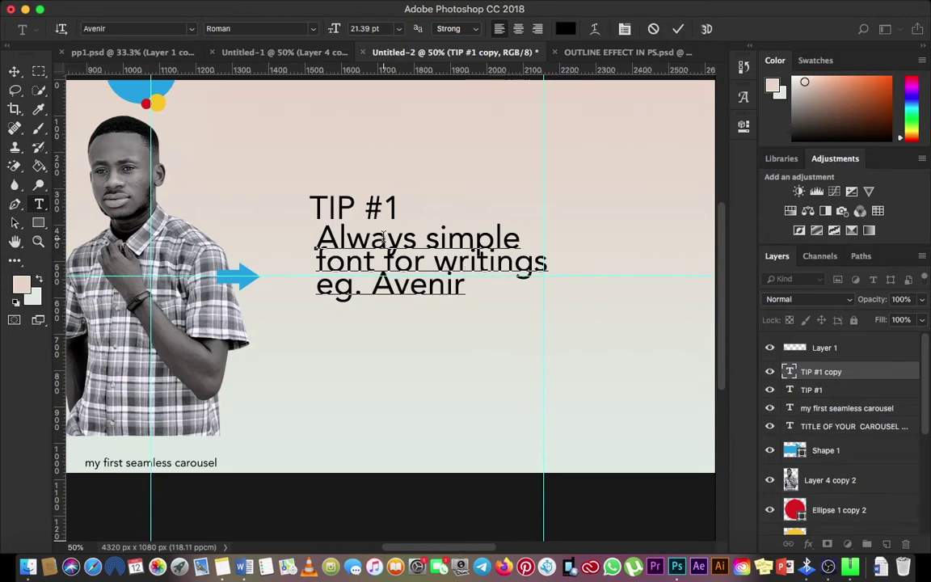
Set the word "Avenir" in the new tip text to the Medium font style
key("shift+Left")
key("shift+Left")
key("shift+Left")
key("shift+Left")
key("shift+Left")
key("shift+Left")
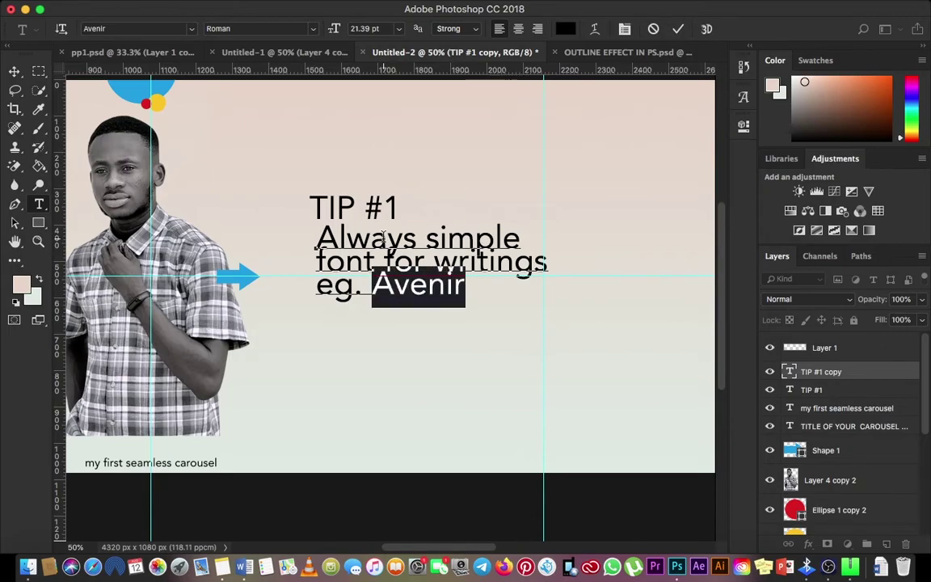
left_click(311, 31)
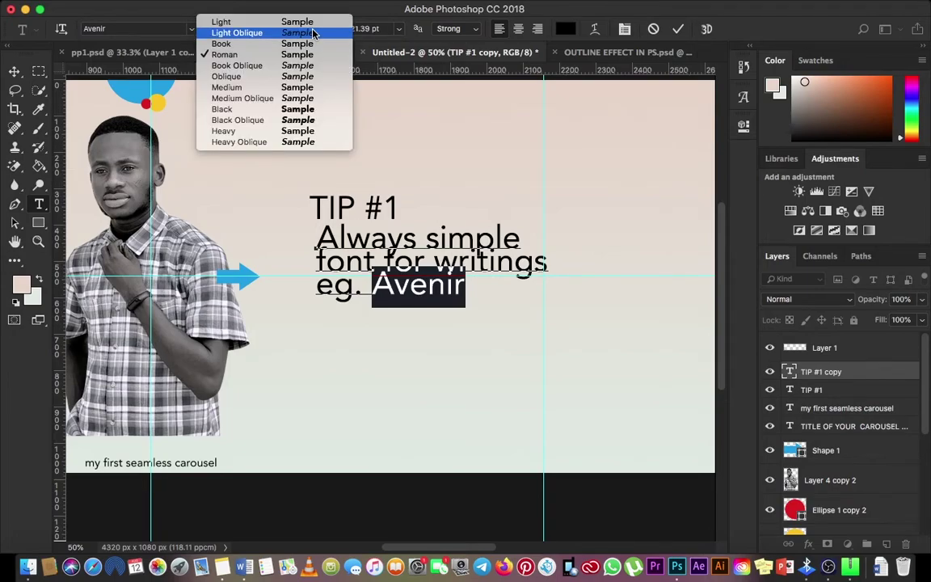
left_click(275, 88)
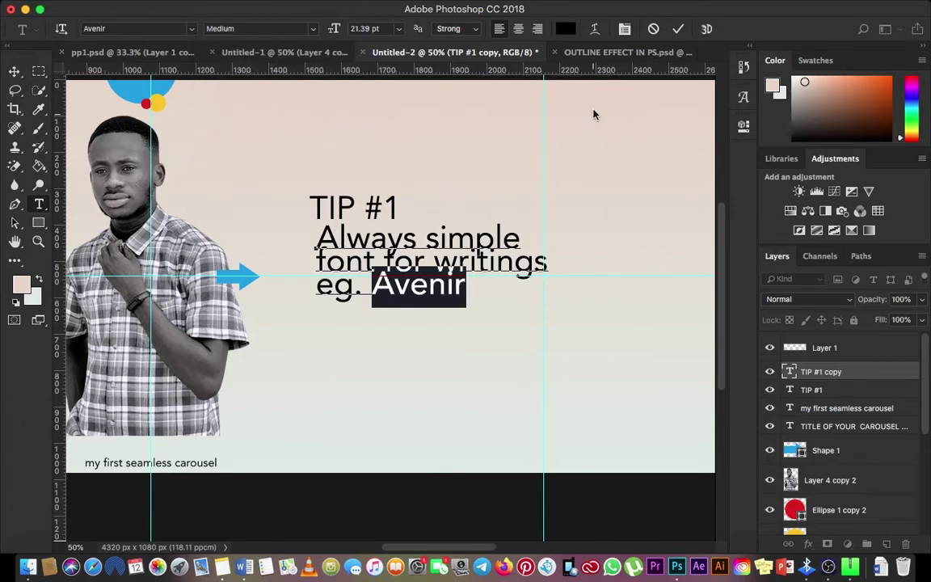
key("super+Return")
key("v")
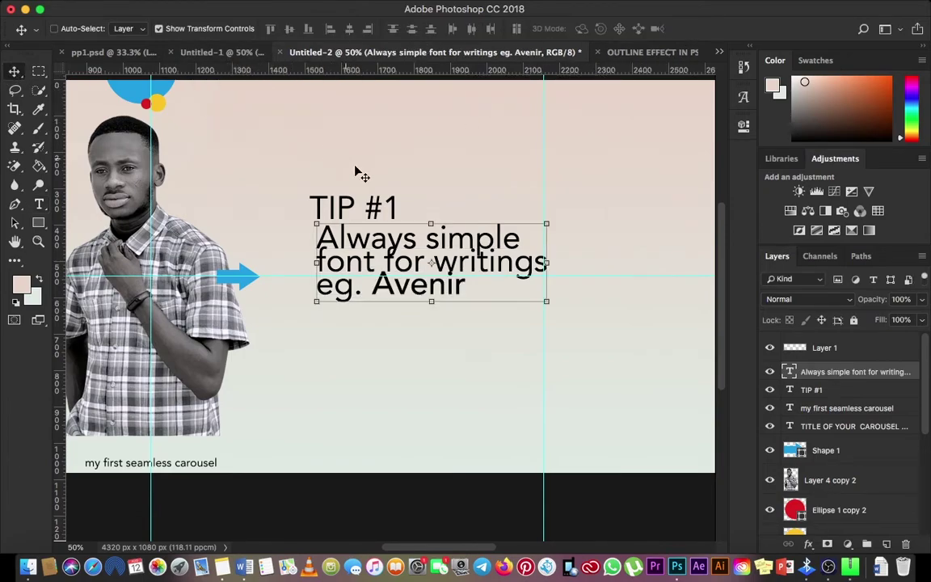
Increase the leading of the whole three-line tip text to 19.14 pt
double_click(420, 259)
key("super+a")
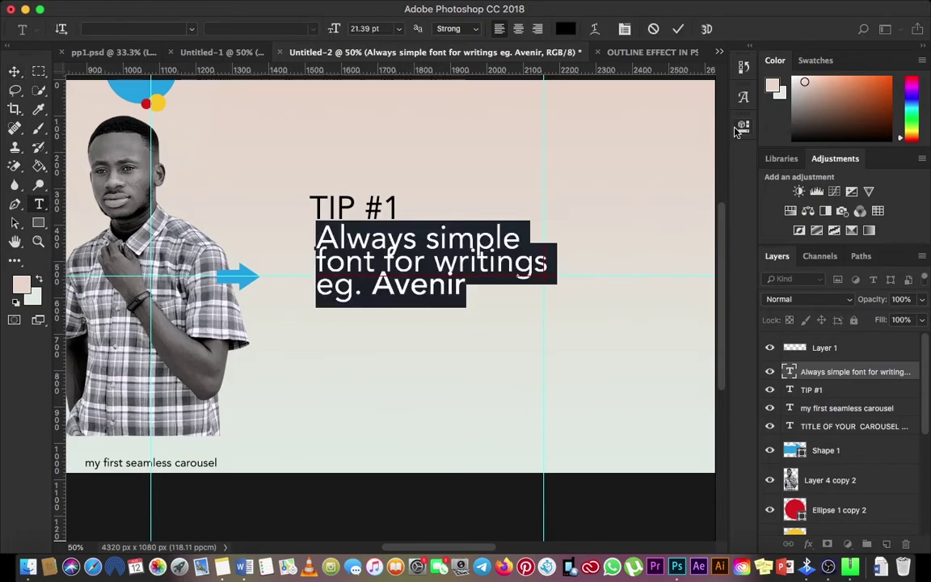
left_click(744, 125)
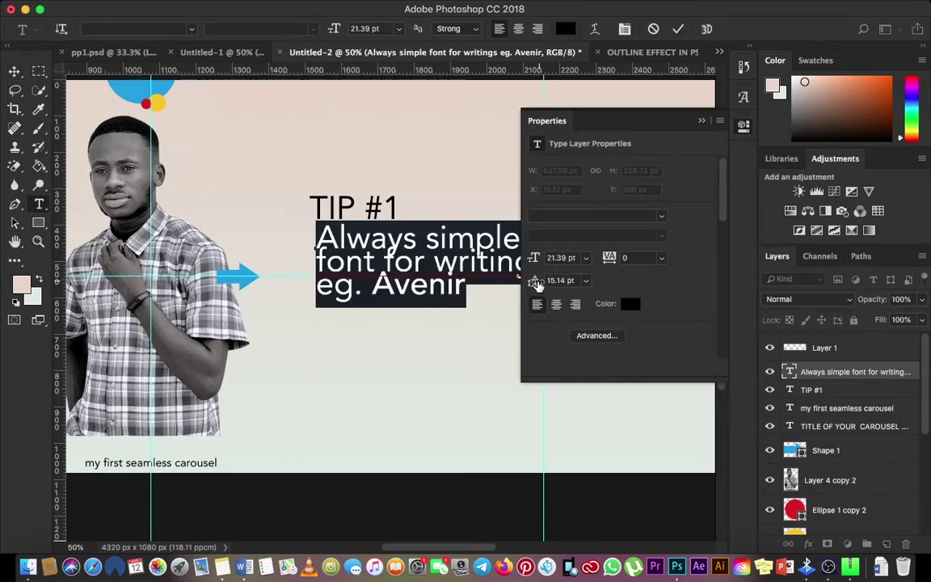
left_click_drag(534, 284, 532, 285)
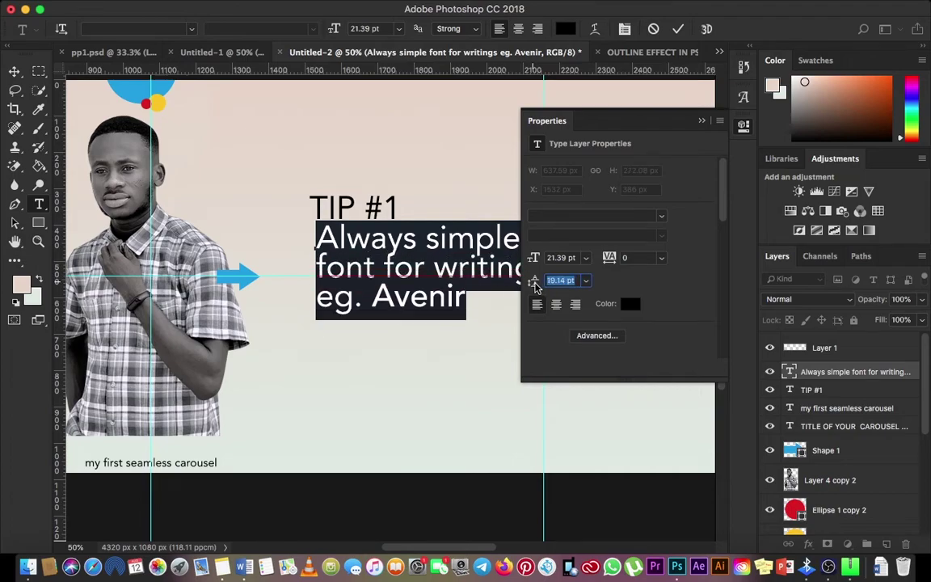
left_click(702, 120)
left_click(679, 29)
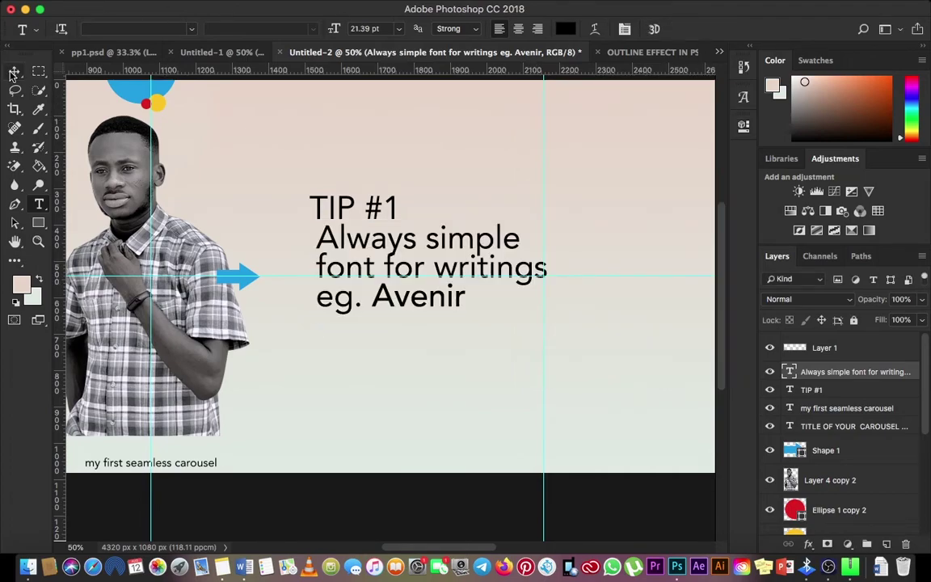
Scale the three-line tip text down to about two thirds and align its left edge with the "TIP #1" heading above
left_click(14, 72)
key("super+t")
left_click_drag(549, 219, 504, 234)
left_click_drag(455, 269, 422, 264)
key("Return")
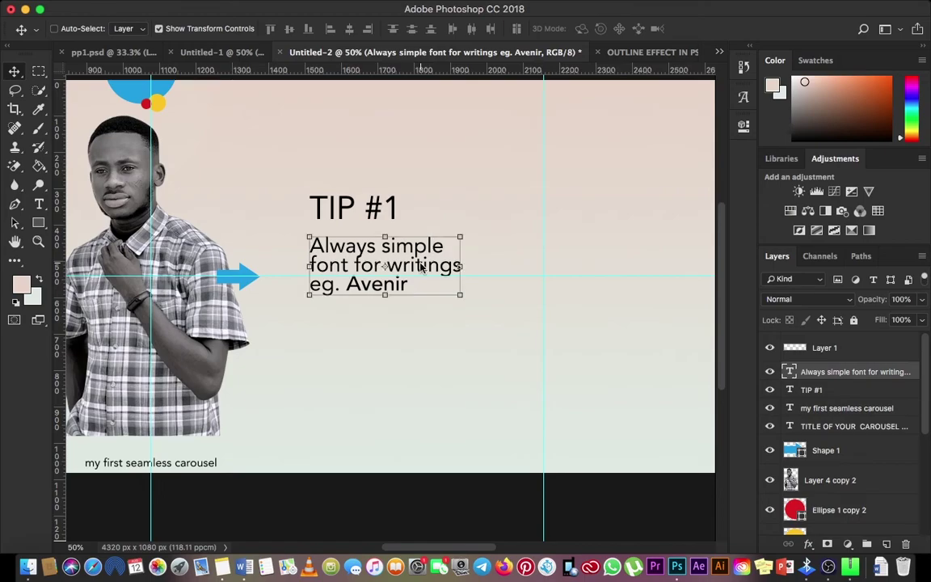
Nudge the three-line tip text up slightly, closer to the "TIP #1" heading
key("Up")
key("Up")
key("Up")
key("Up")
key("Up")
key("Up")
key("Up")
key("Up")
key("Up")
key("Up")
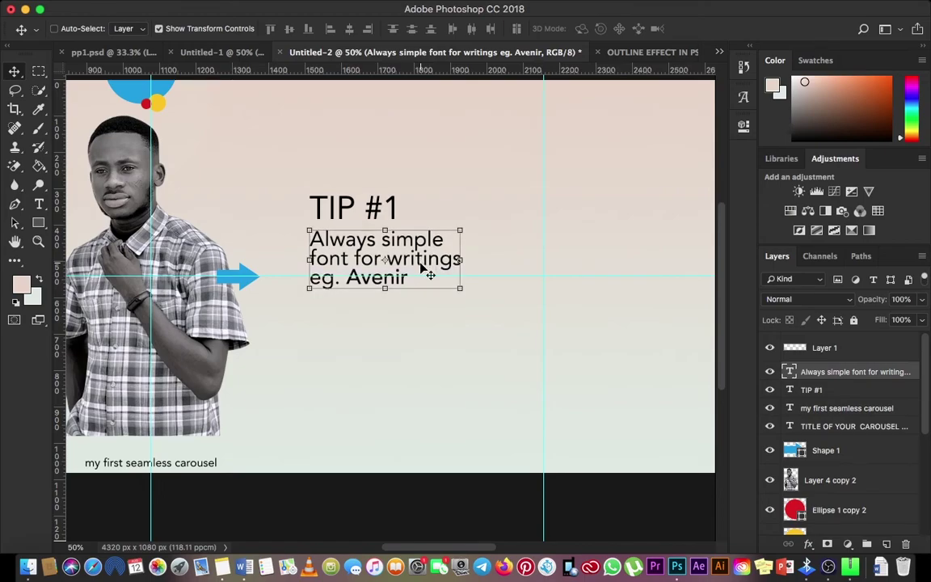
Move the blue arrow from the shirt sleeve to just below the end of the tip text, centred at about X 1884, Y 635 px
scroll(424, 271, "down", 1)
key("super+minus")
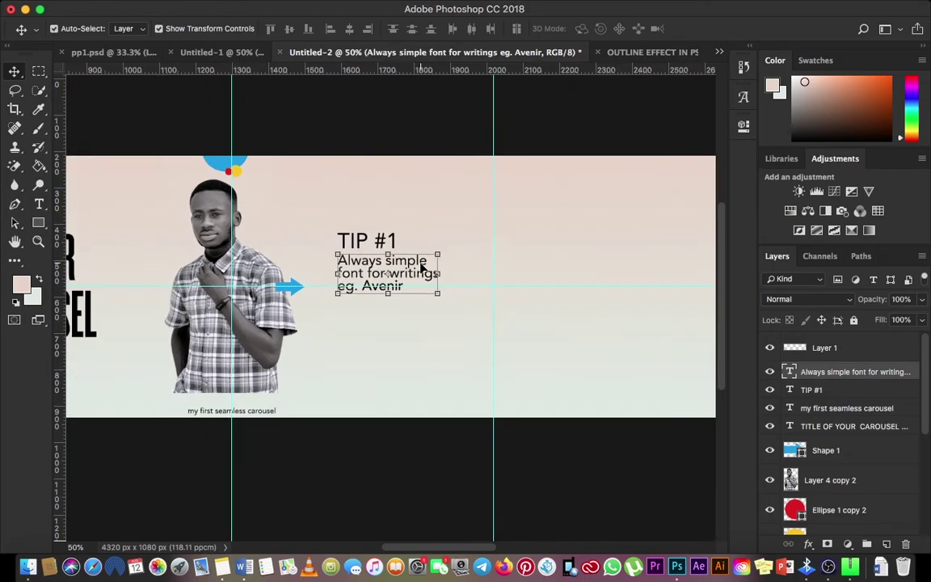
key("z")
left_click(423, 298)
left_click_drag(402, 303, 335, 270)
key("super+r")
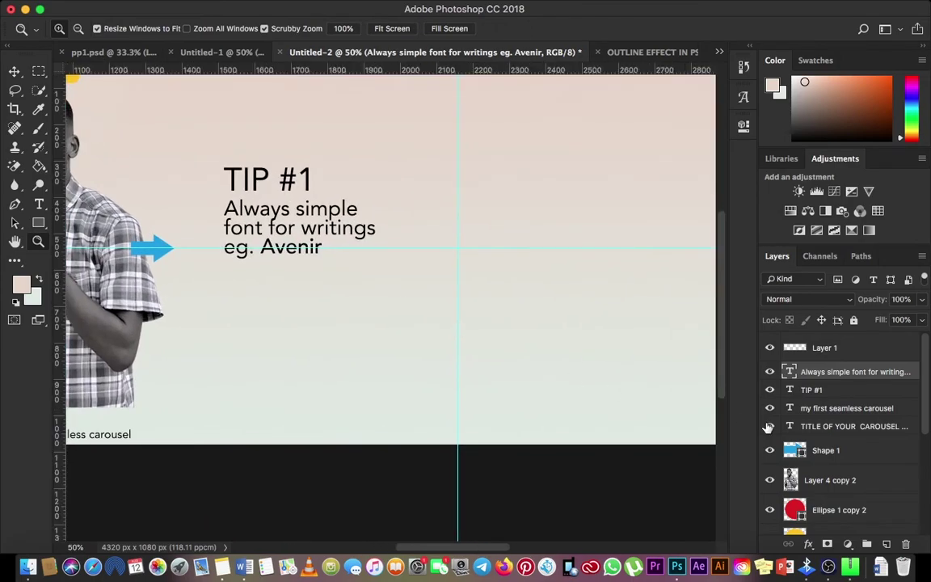
key("v")
left_click(840, 449)
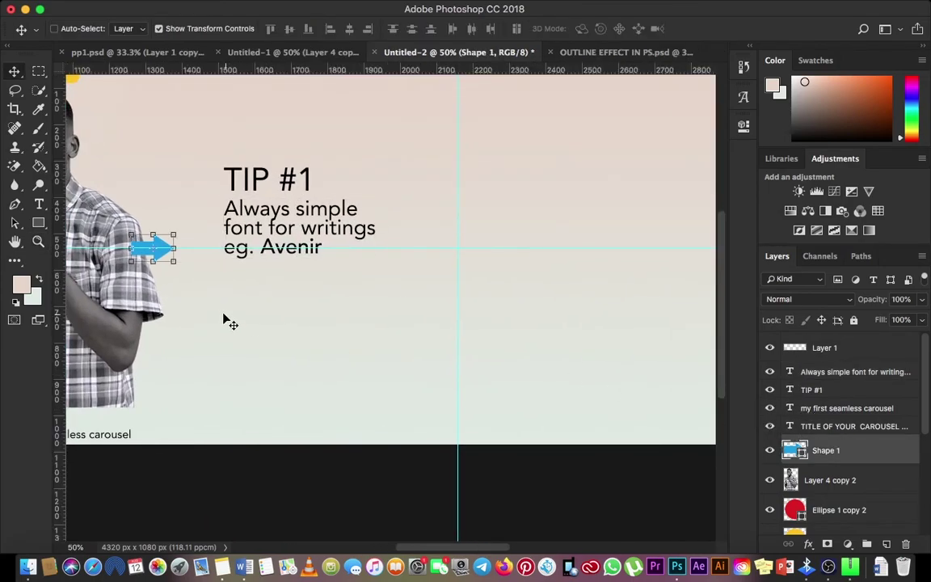
left_click_drag(224, 314, 428, 349)
Rotate the blue arrow 23.5° clockwise so it points down to the right
key("super+t")
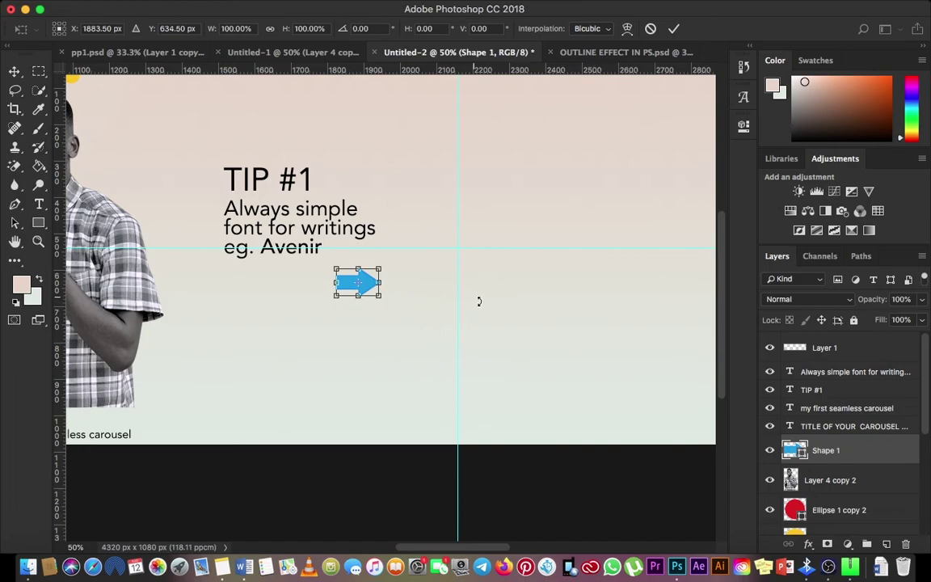
left_click_drag(479, 300, 486, 359)
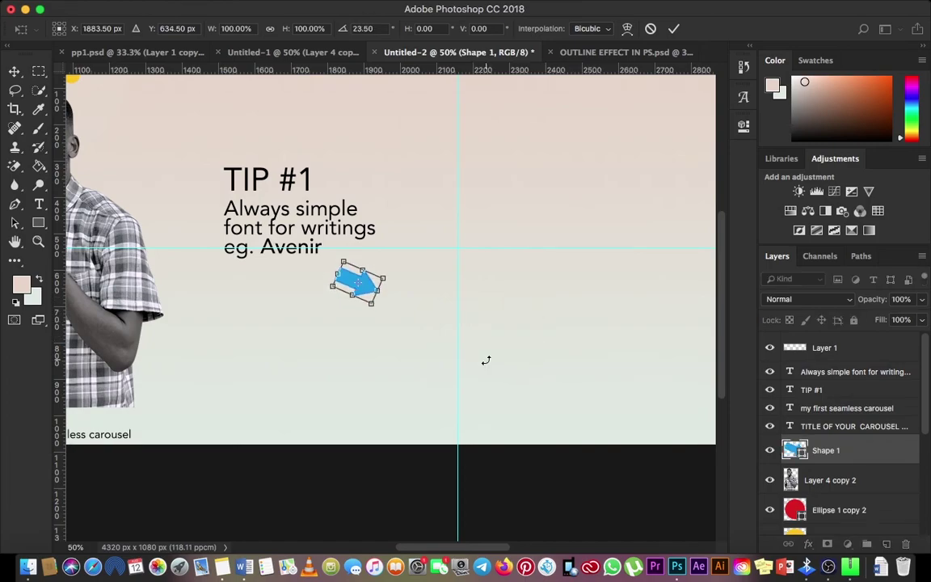
key("Return")
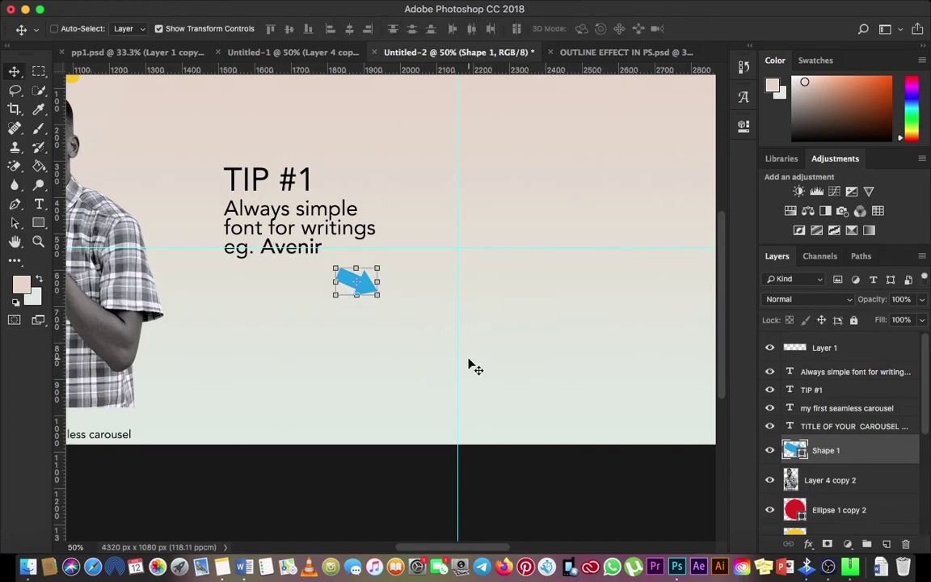
Select the carousel title and "my first seamless carousel" caption text layers together
left_click(849, 429)
left_click(849, 409, "shift")
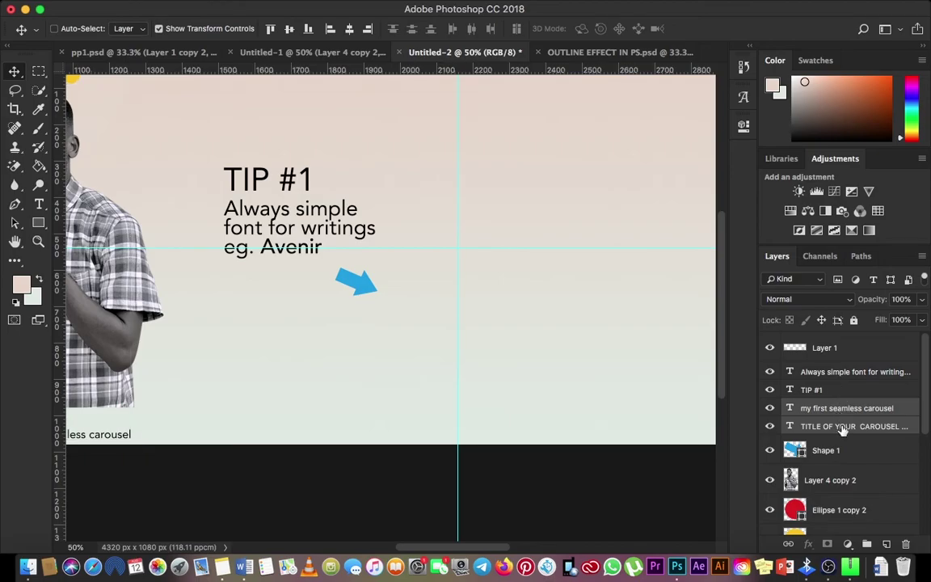